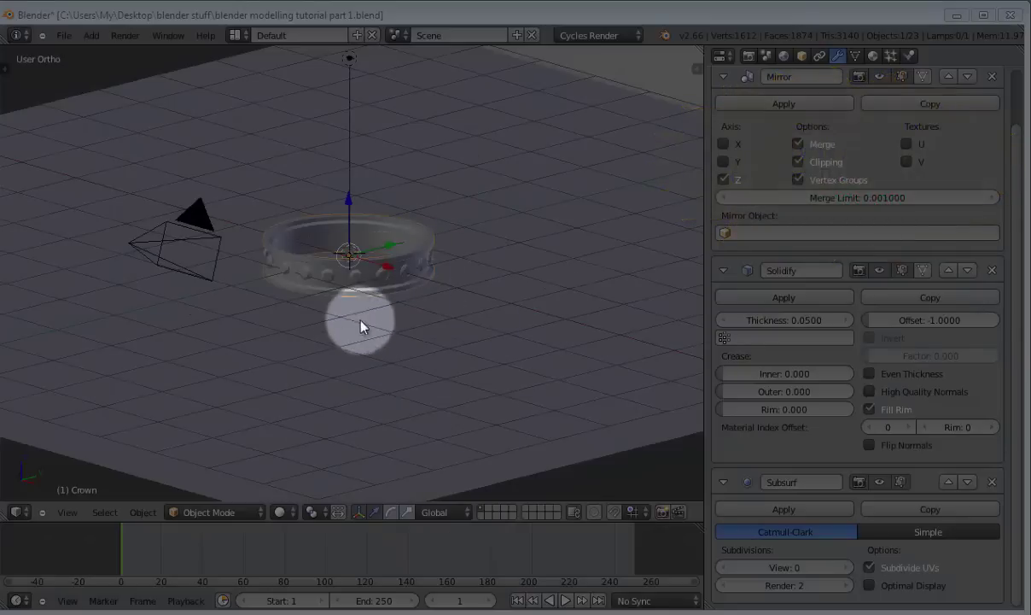
# Orbit around the scene and select the crown ring.
pyautogui.moveTo(361, 325); pyautogui.dragTo(388, 322, button='middle')
pyautogui.scroll(-4, 433, 355)
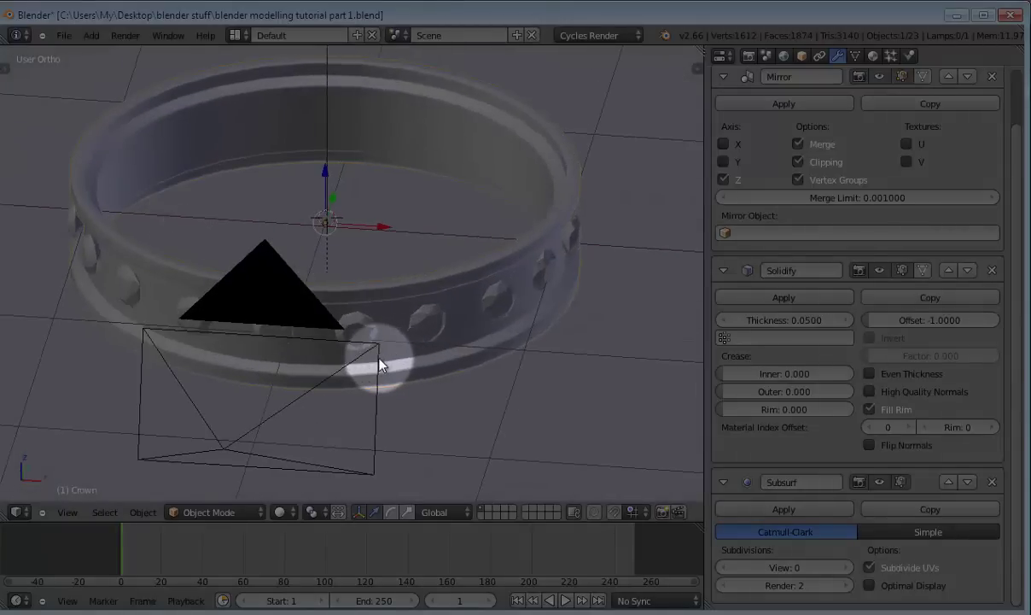
pyautogui.scroll(-4, 379, 307)
pyautogui.moveTo(380, 306); pyautogui.dragTo(307, 290, button='middle')
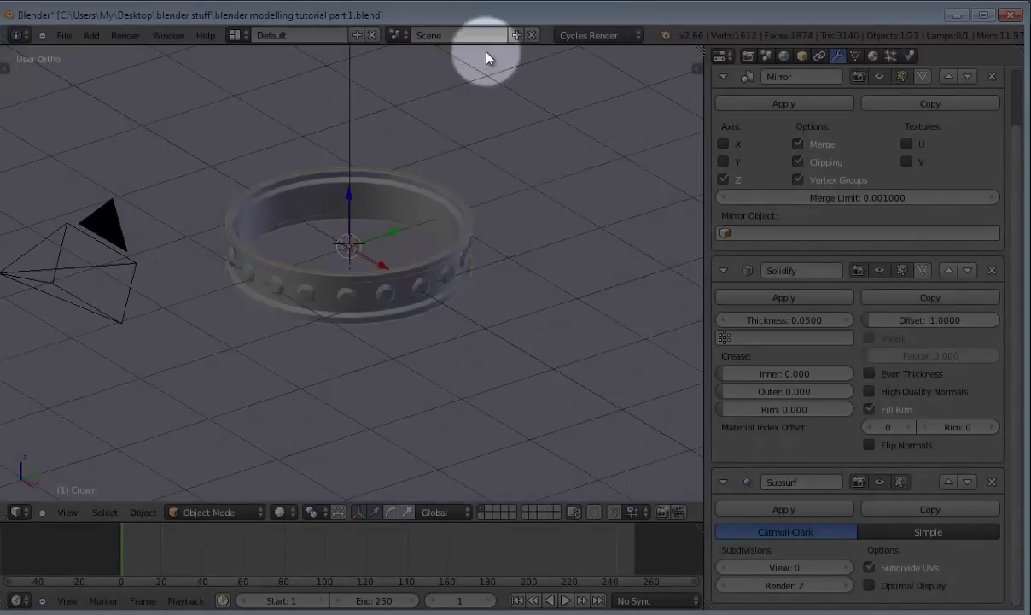
pyautogui.rightClick(227, 250)
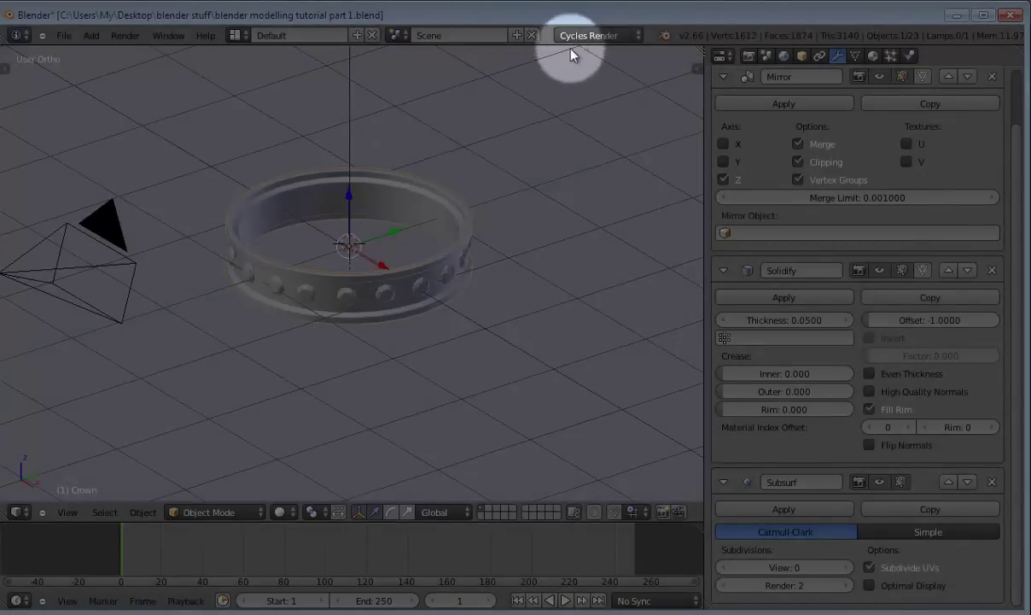
pyautogui.moveTo(419, 299); pyautogui.dragTo(478, 256, button='middle')
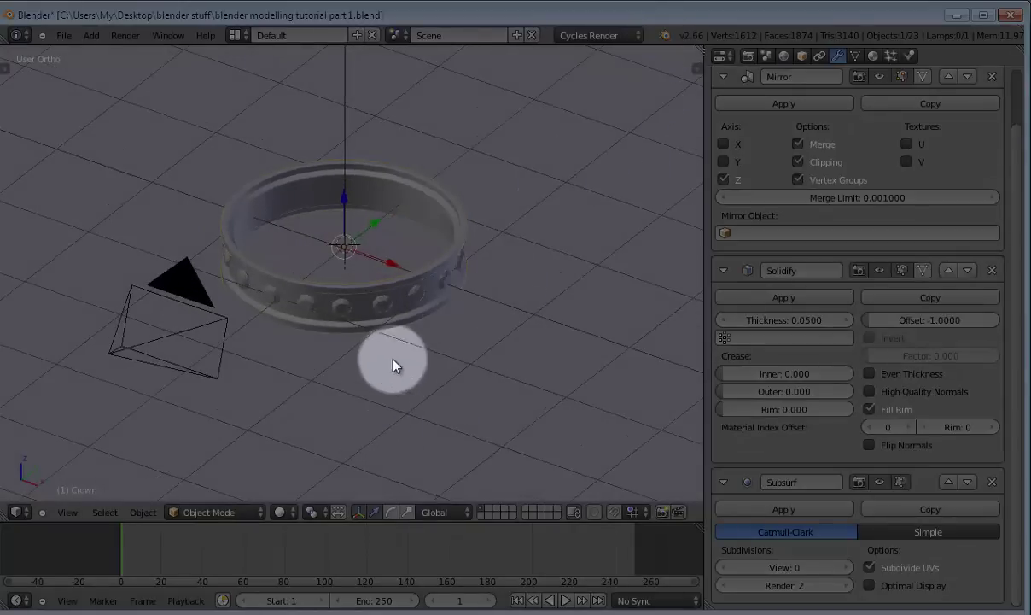
pyautogui.scroll(-4, 357, 331)
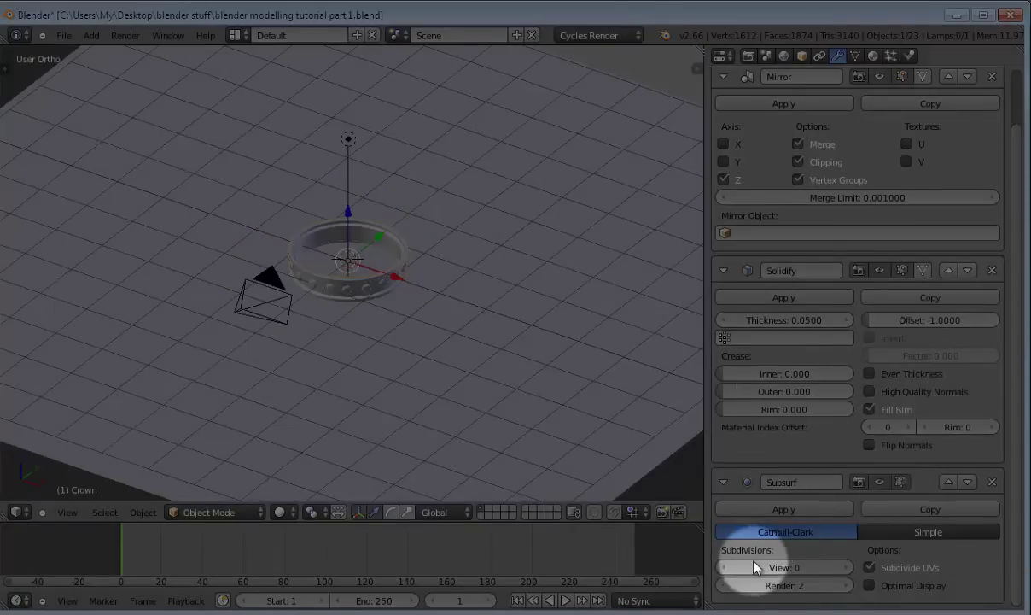
# Set the Subsurf modifier's viewport subdivisions to 2.
pyautogui.click(794, 568)
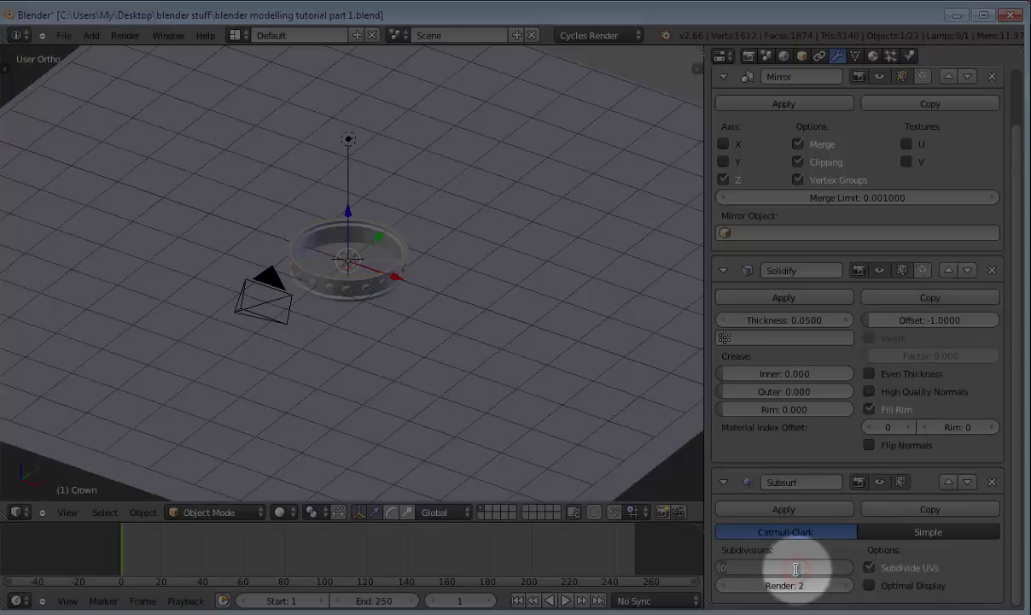
pyautogui.write('2')
pyautogui.press('Return')
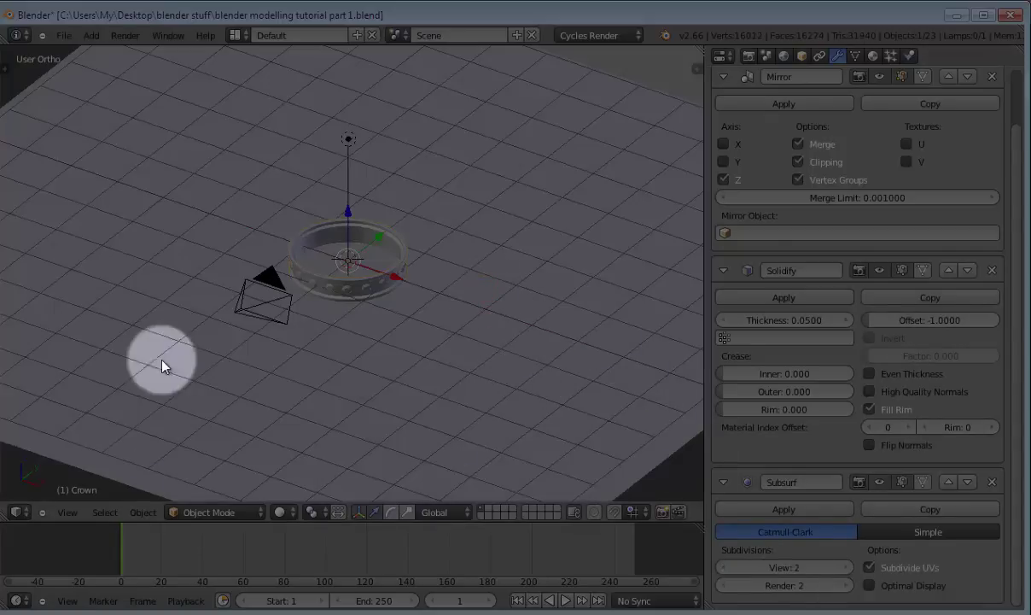
pyautogui.scroll(5, 437, 357)
pyautogui.scroll(2, 730, 489)
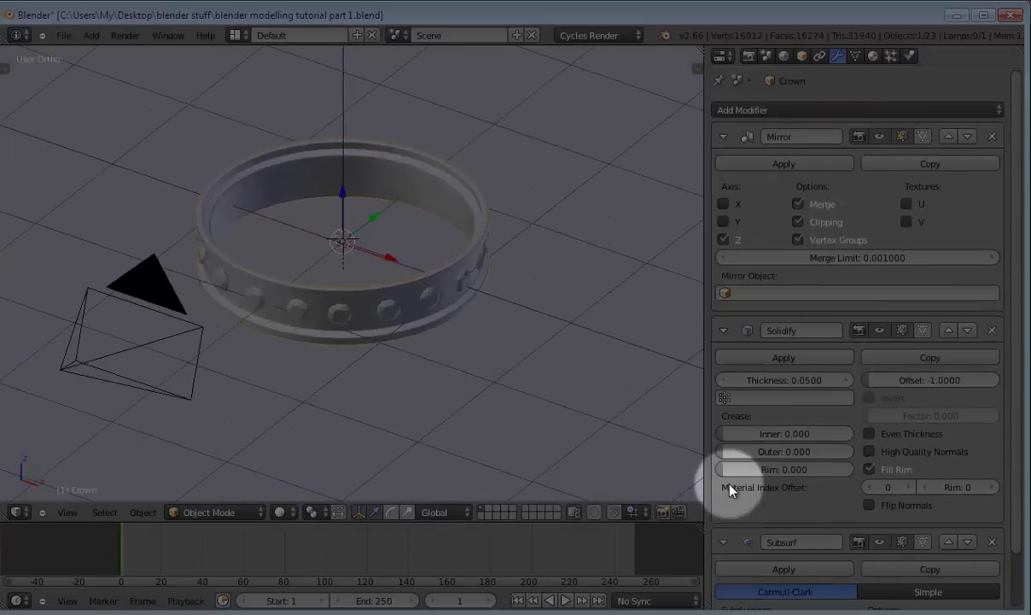
# Apply the Mirror, Solidify and Subsurf modifiers on the crown.
pyautogui.click(777, 164)
pyautogui.click(777, 164)
pyautogui.click(776, 164)
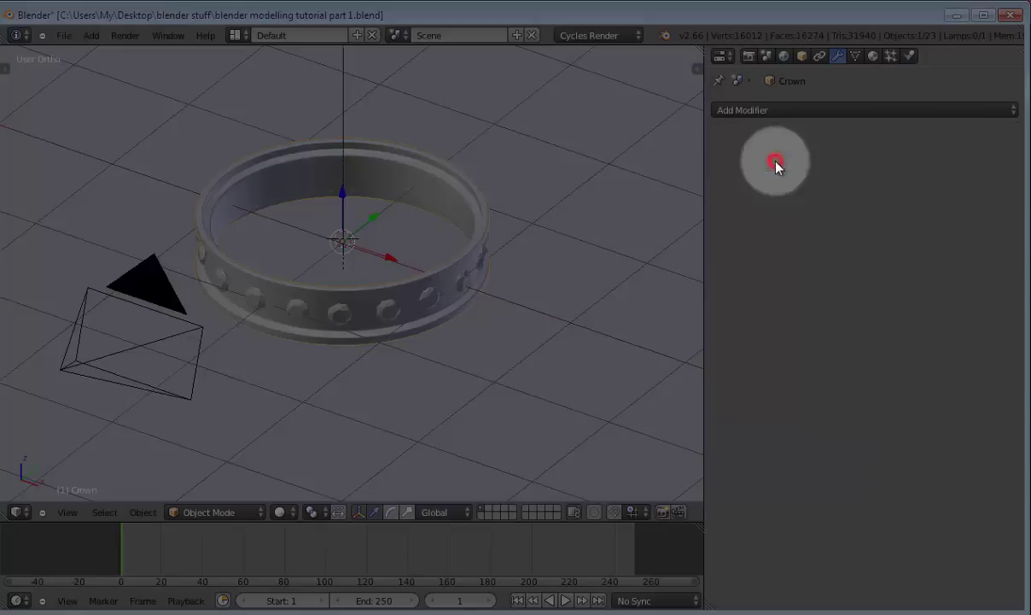
# Orbit and zoom around the smoothed ring mesh to inspect it.
pyautogui.scroll(-4, 396, 334)
pyautogui.moveTo(489, 295); pyautogui.dragTo(511, 265, button='middle')
pyautogui.scroll(2, 299, 292)
pyautogui.scroll(3, 358, 258)
pyautogui.scroll(-3, 358, 258)
pyautogui.scroll(2, 511, 265)
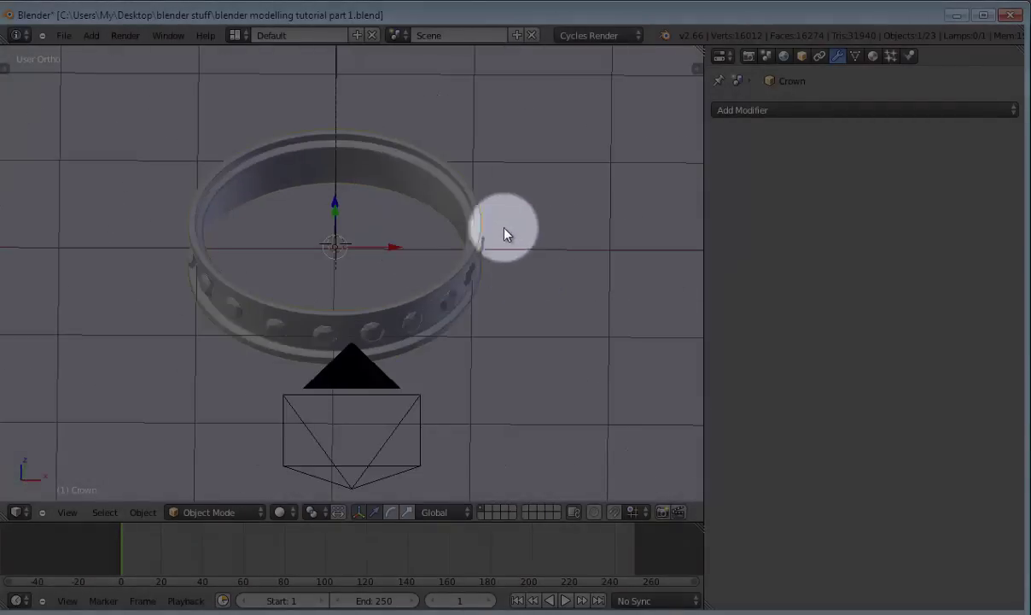
pyautogui.moveTo(421, 322); pyautogui.dragTo(308, 346, button='middle')
pyautogui.scroll(2, 327, 345)
pyautogui.scroll(-2, 275, 330)
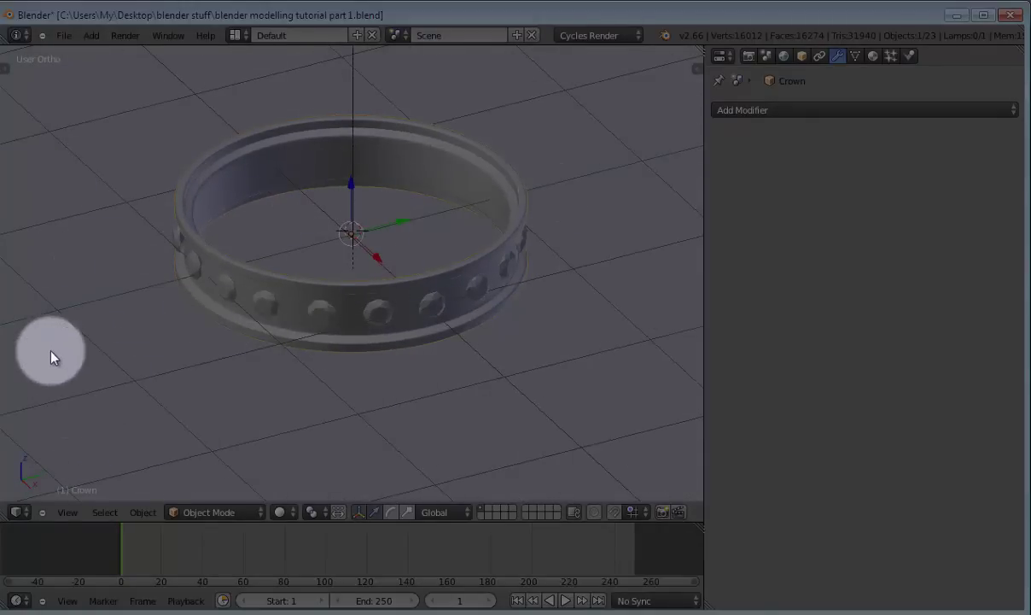
# Select the crown's Gold material slot and keep Glossy BSDF as its surface shader.
pyautogui.click(872, 56)
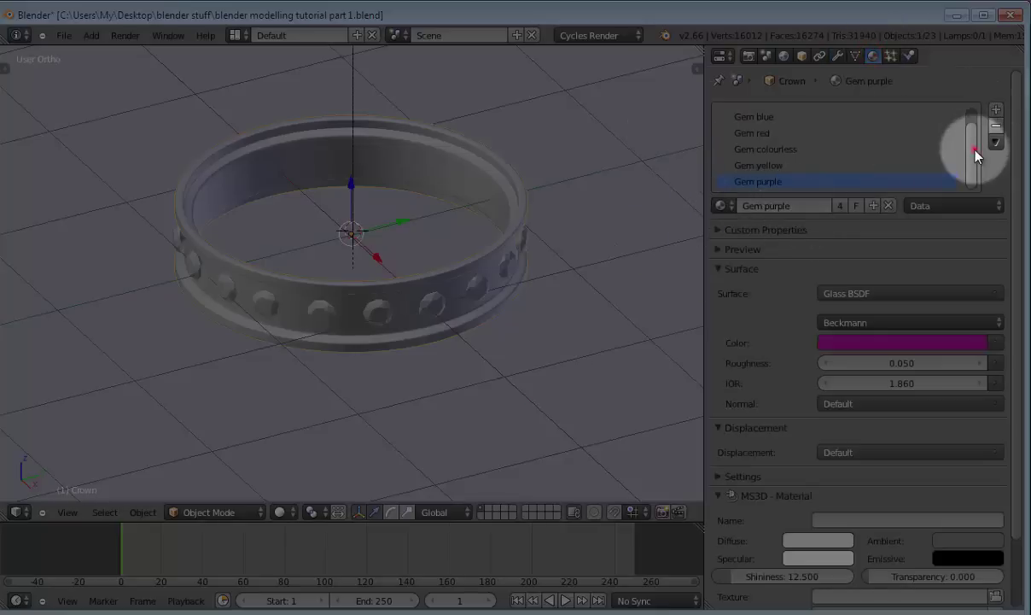
pyautogui.moveTo(975, 152); pyautogui.dragTo(986, 91)
pyautogui.click(744, 116)
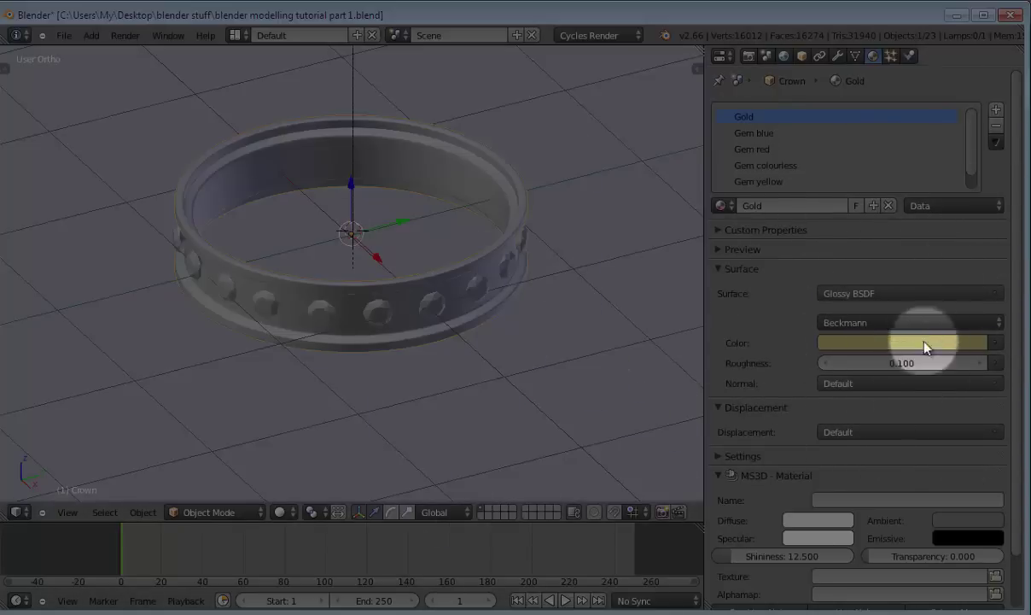
pyautogui.click(888, 293)
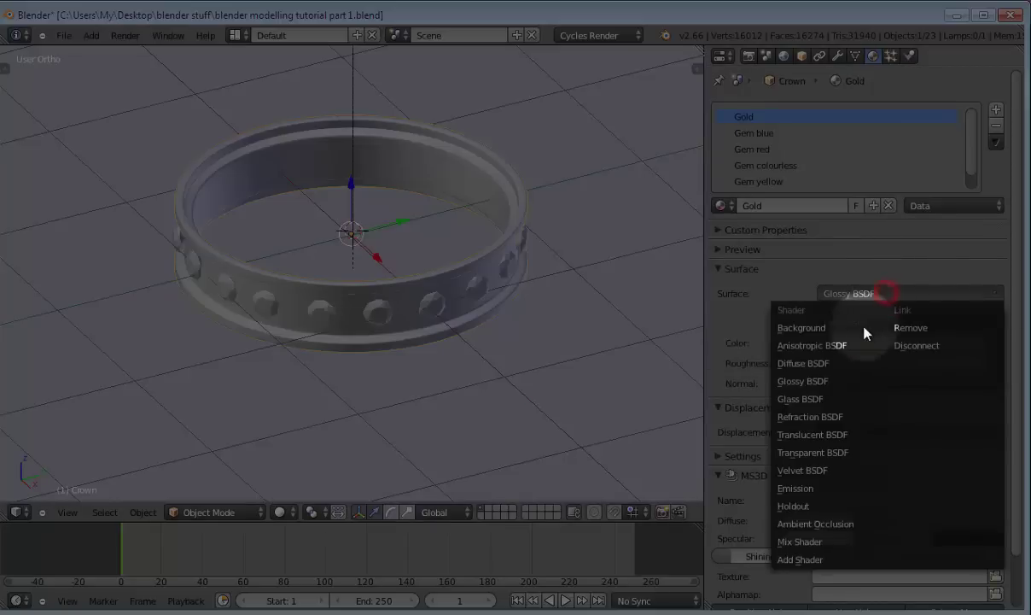
pyautogui.click(833, 382)
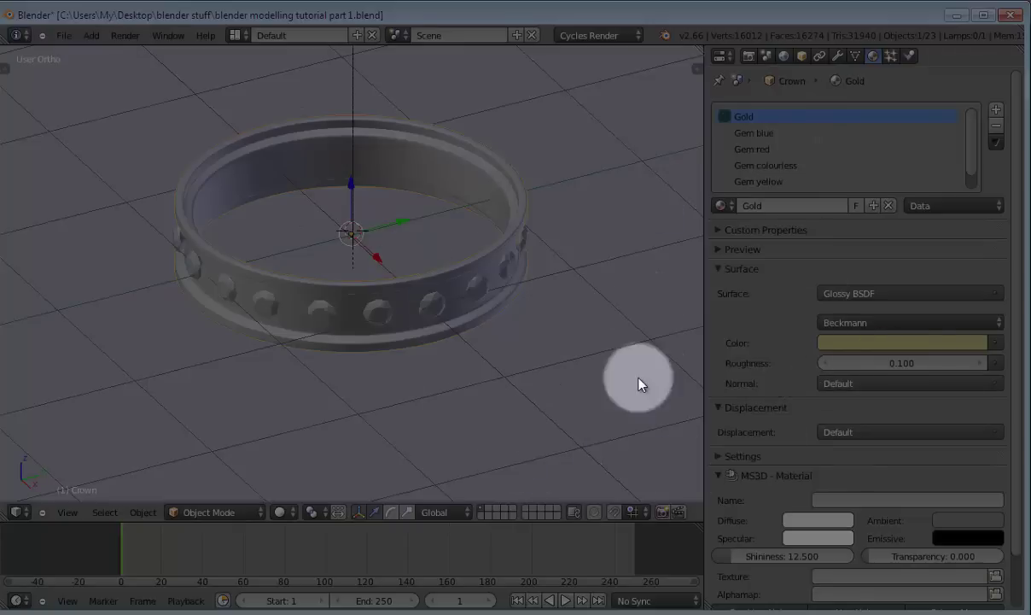
pyautogui.click(849, 350)
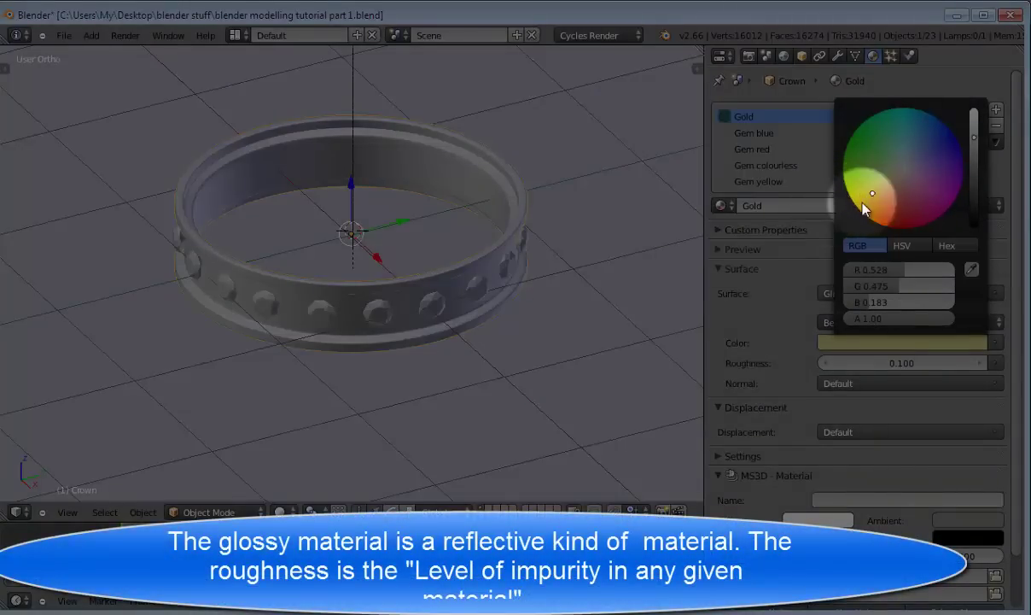
pyautogui.click(618, 303)
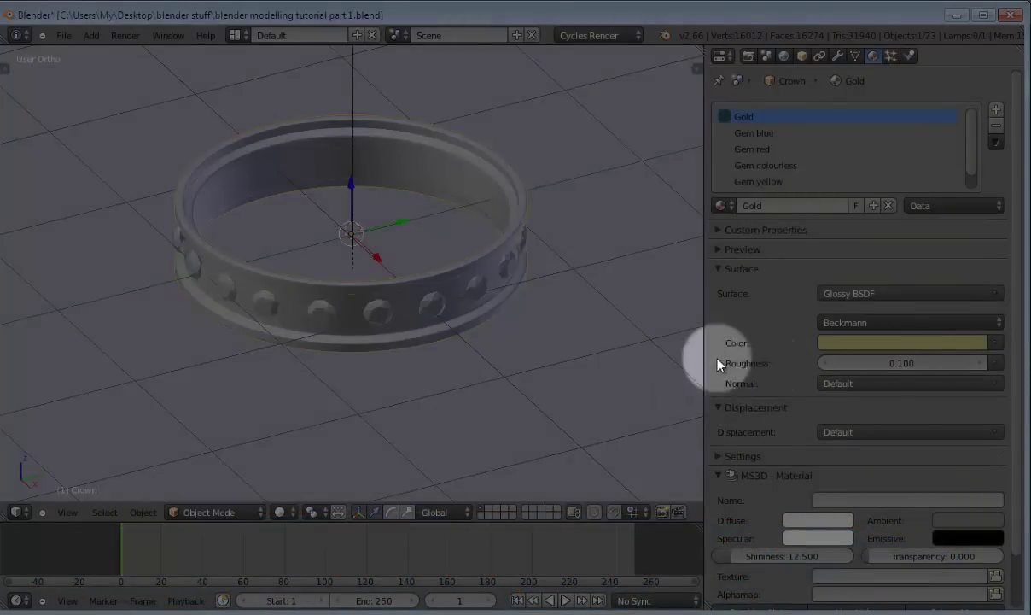
pyautogui.moveTo(453, 368); pyautogui.dragTo(239, 292, button='middle')
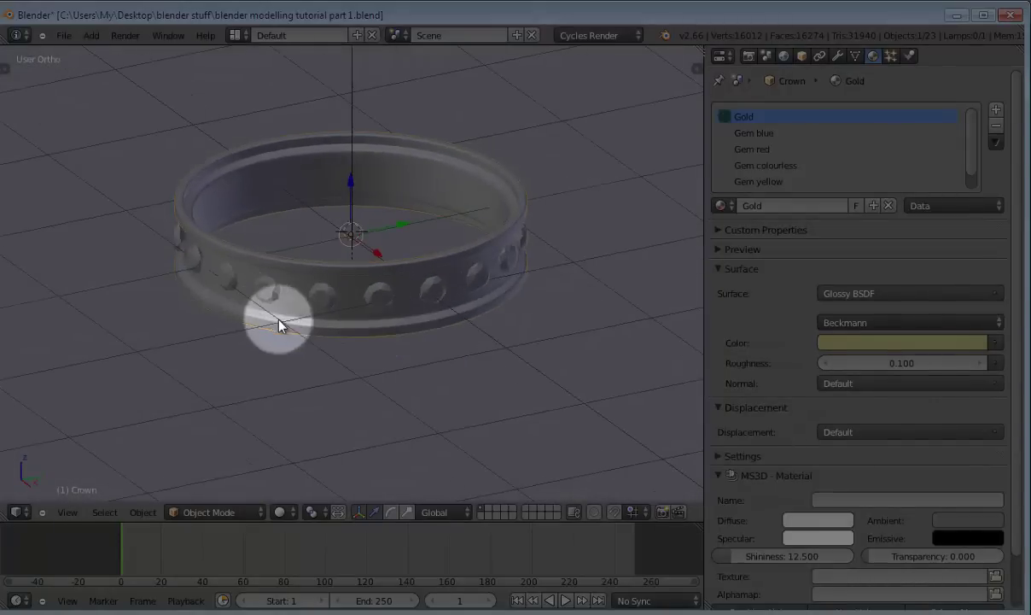
pyautogui.moveTo(280, 321); pyautogui.dragTo(338, 357, button='middle')
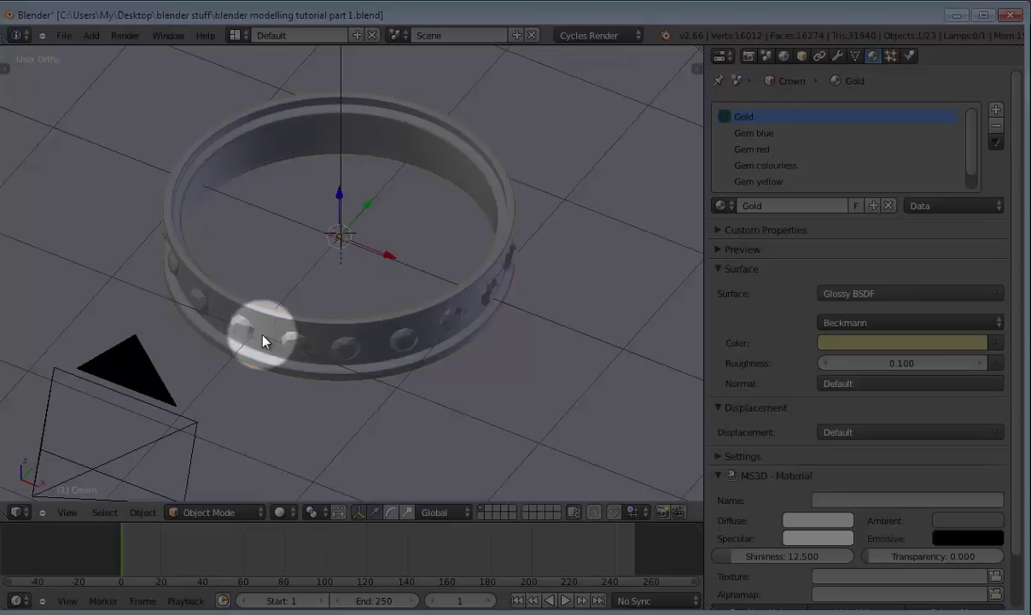
pyautogui.moveTo(506, 345); pyautogui.dragTo(334, 388, button='middle')
pyautogui.scroll(-3, 334, 387)
pyautogui.moveTo(345, 351); pyautogui.dragTo(355, 257, button='middle')
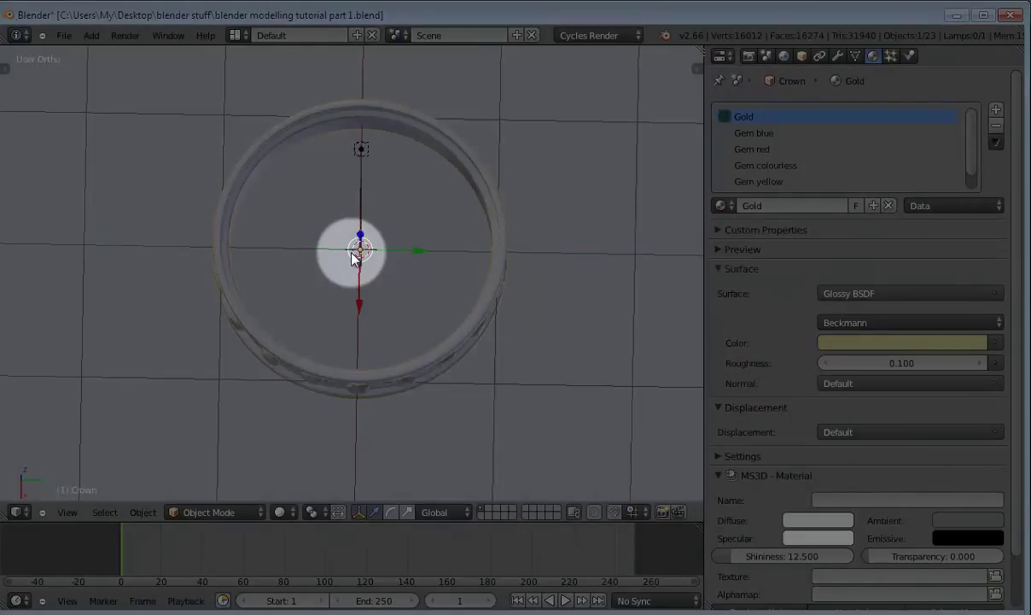
pyautogui.scroll(-3, 457, 277)
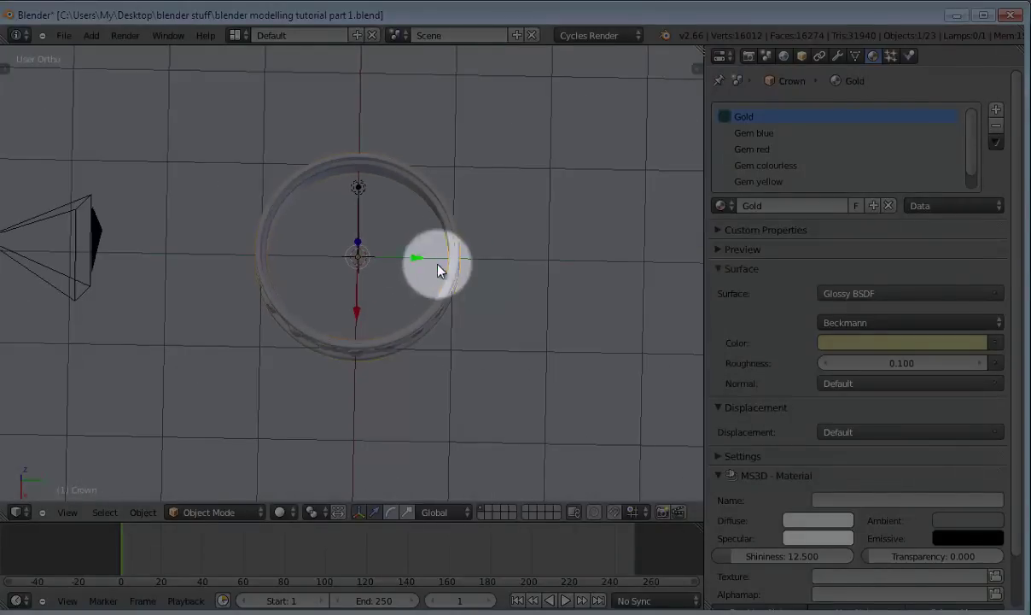
pyautogui.moveTo(245, 243); pyautogui.dragTo(363, 299, button='middle')
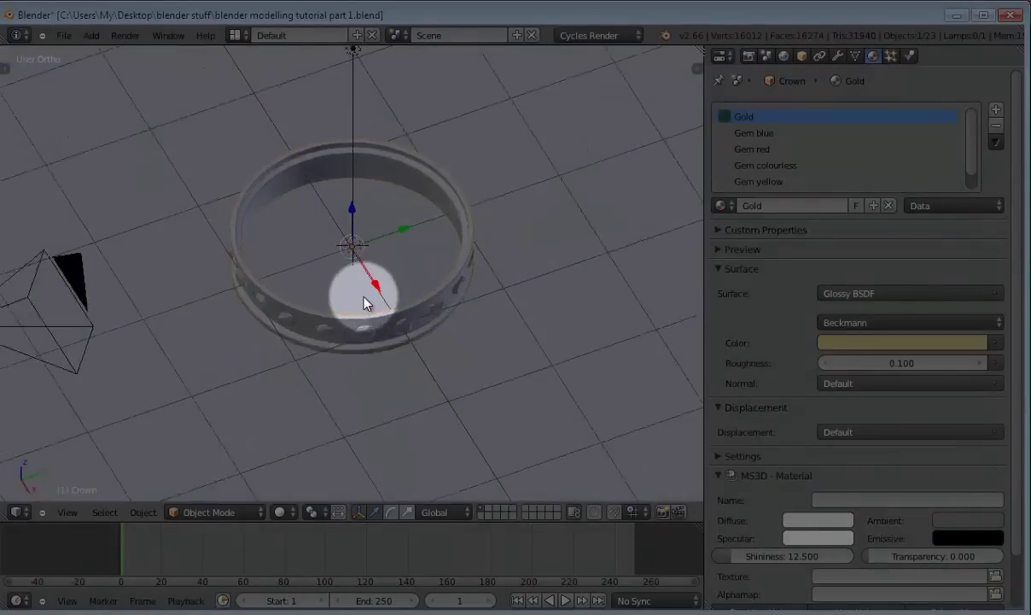
pyautogui.scroll(3, 363, 299)
pyautogui.moveTo(466, 395); pyautogui.dragTo(314, 337, button='middle')
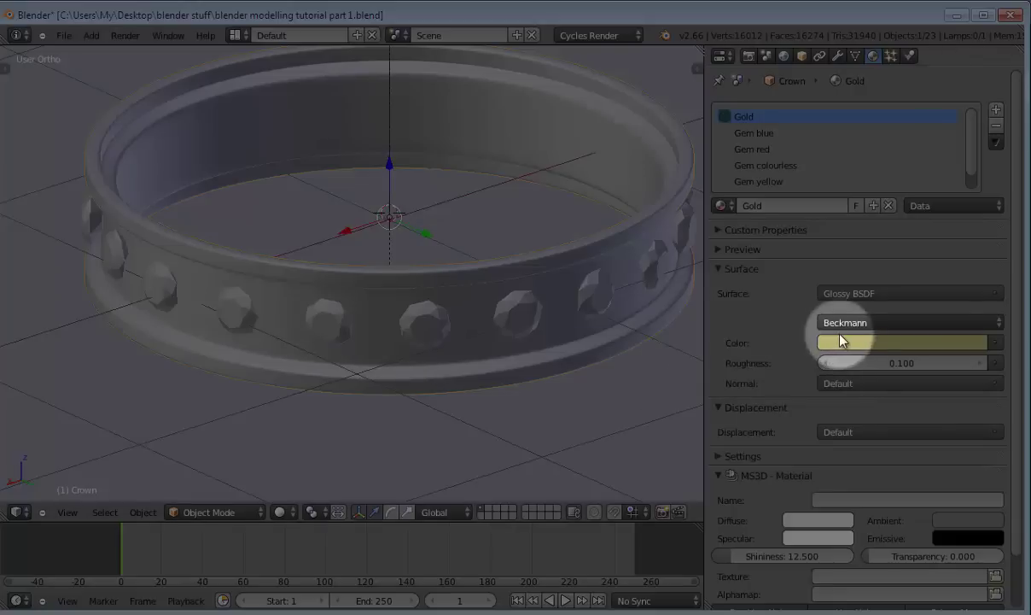
pyautogui.scroll(-4, 180, 232)
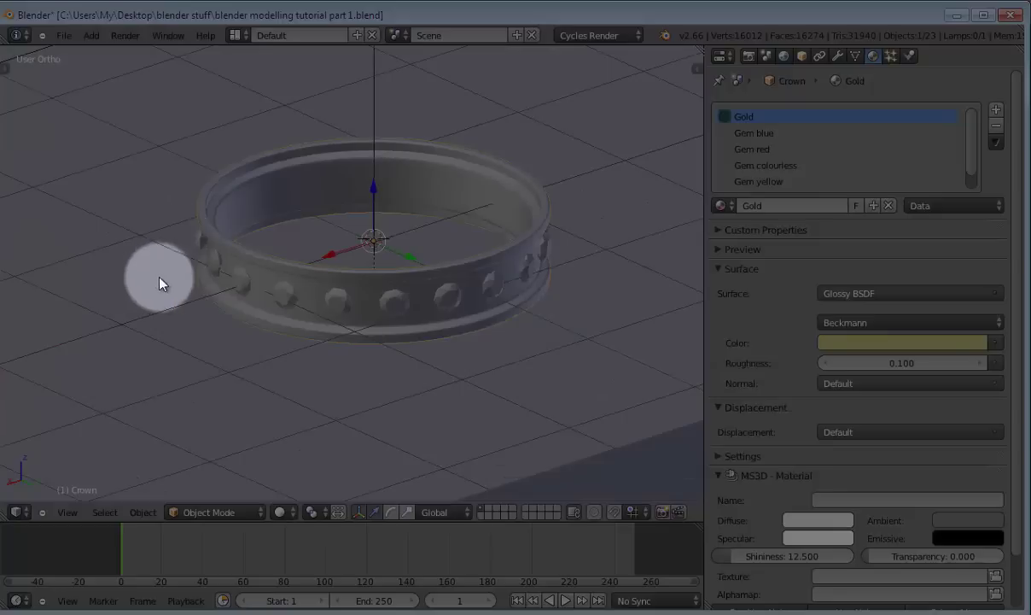
pyautogui.moveTo(161, 284); pyautogui.dragTo(170, 306, button='middle')
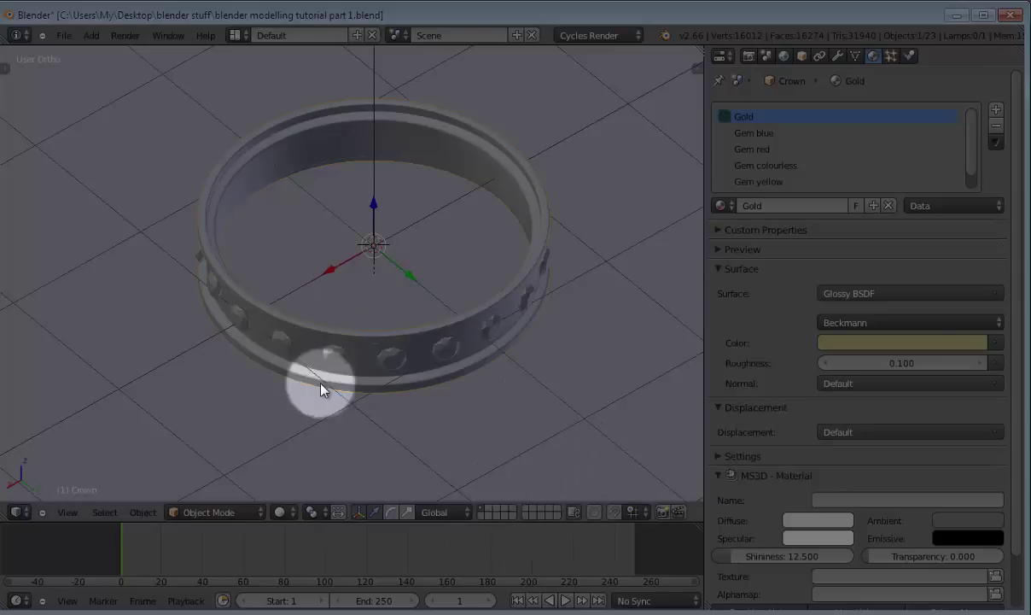
pyautogui.rightClick(419, 400)
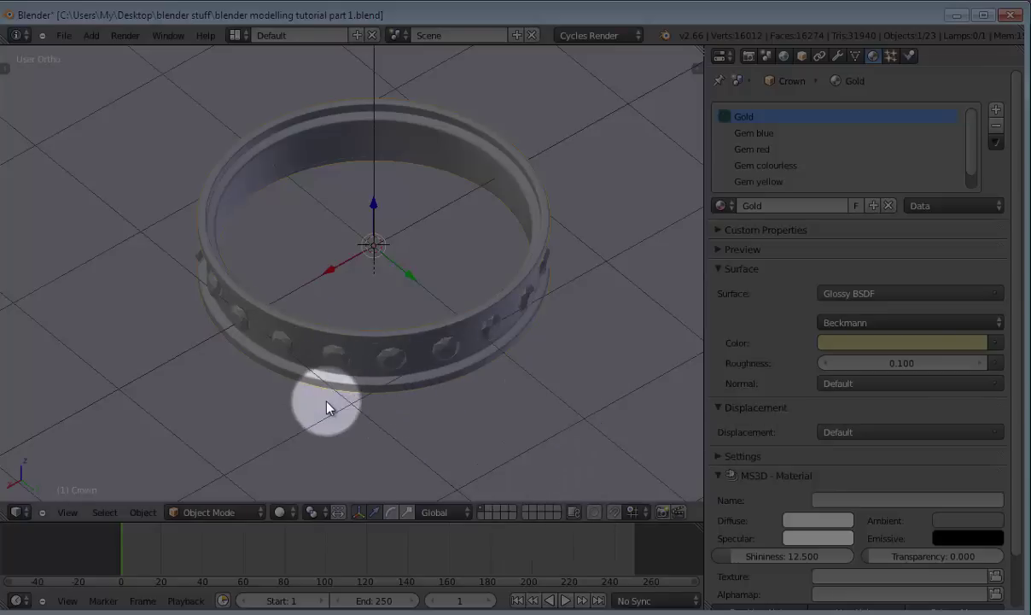
pyautogui.scroll(1, 295, 407)
pyautogui.scroll(3, 327, 391)
pyautogui.moveTo(207, 387); pyautogui.dragTo(313, 368, button='middle')
pyautogui.scroll(-5, 314, 366)
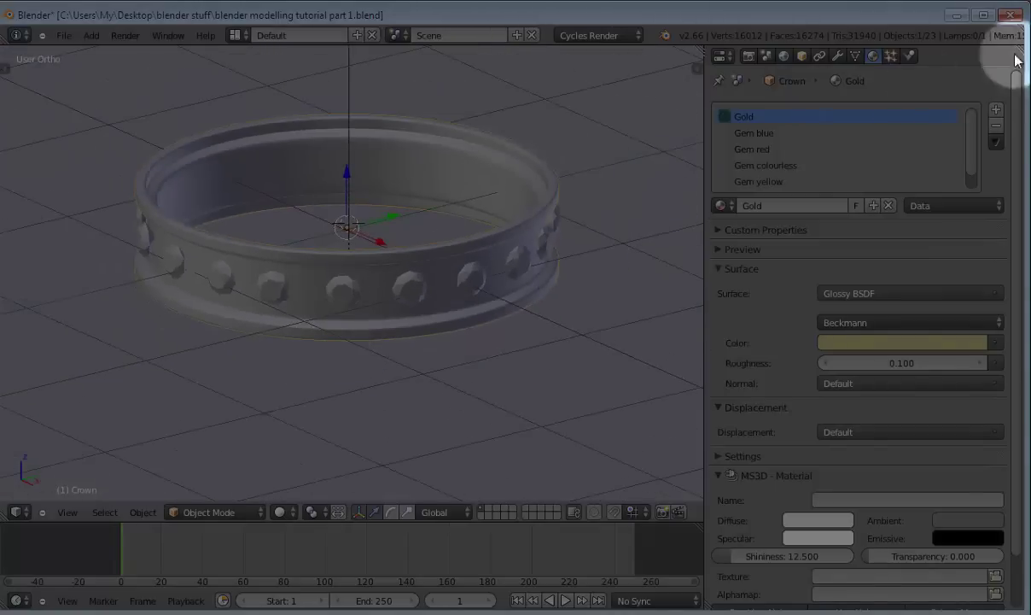
pyautogui.moveTo(971, 147)
pyautogui.mouseDown()
pyautogui.moveTo(973, 166)
pyautogui.moveTo(973, 157)
pyautogui.mouseUp()
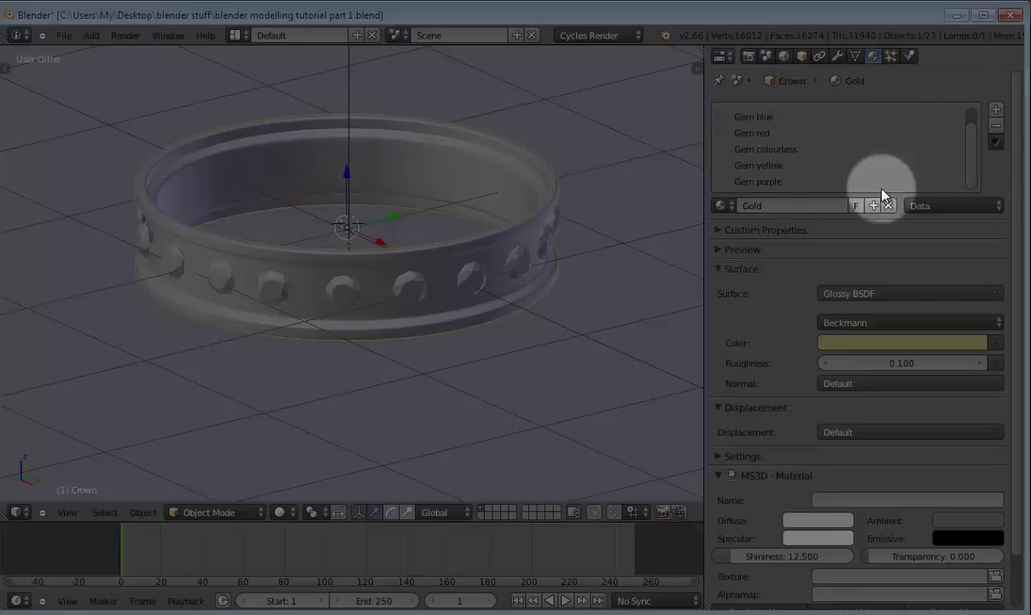
pyautogui.click(752, 119)
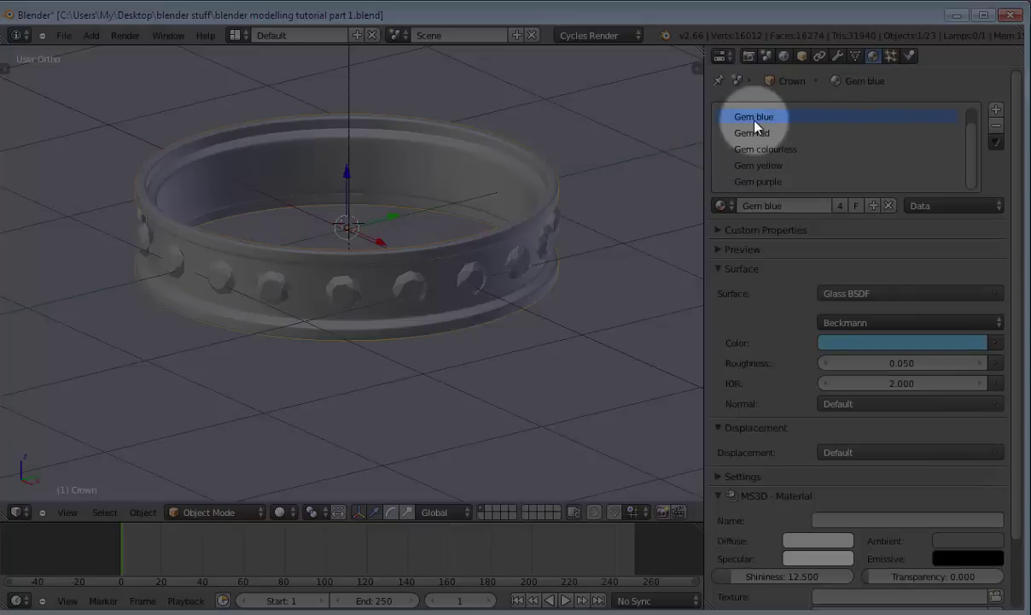
pyautogui.click(757, 128)
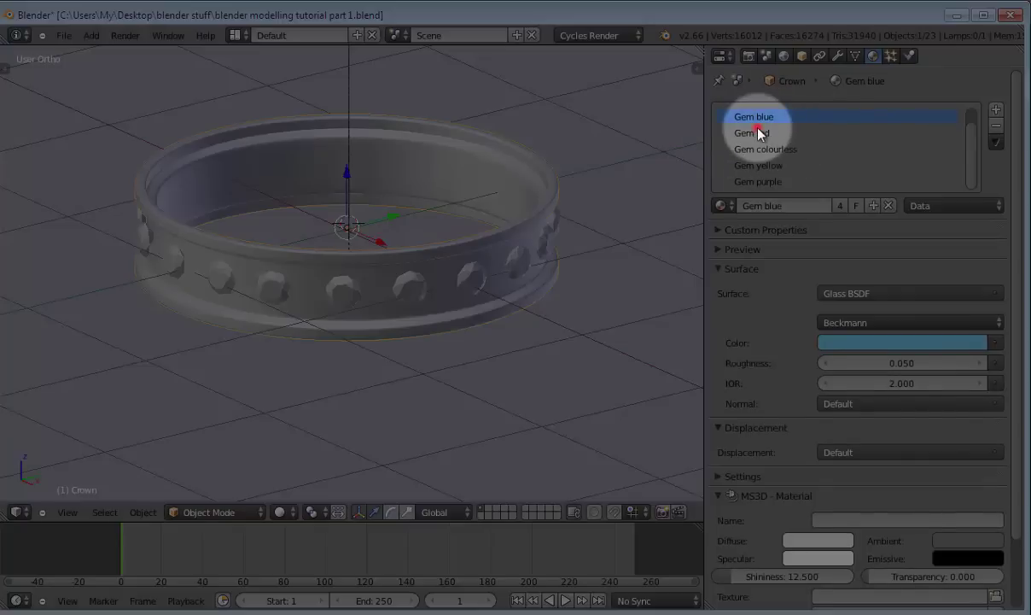
pyautogui.click(761, 149)
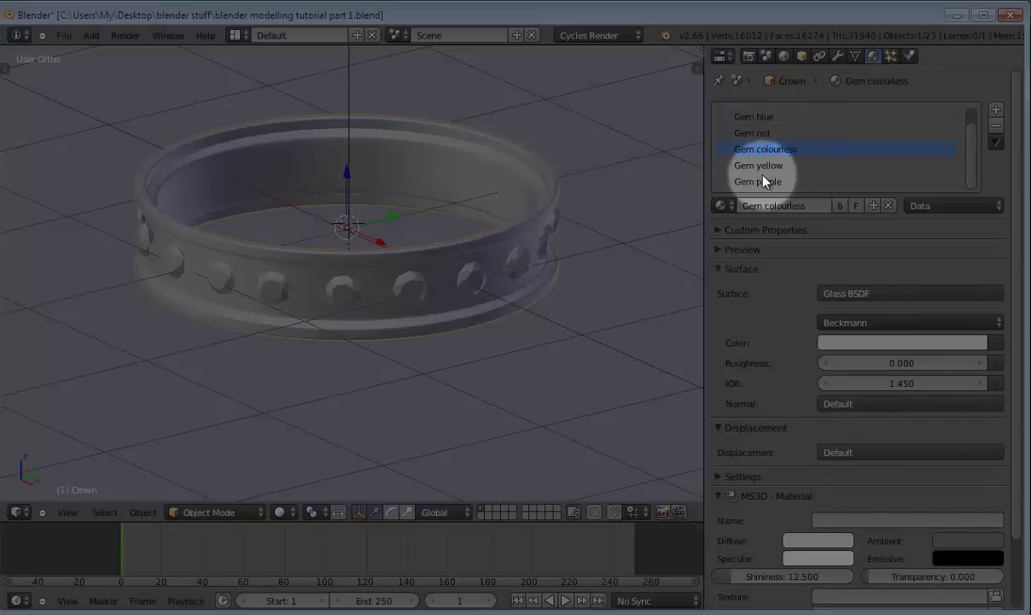
pyautogui.click(760, 166)
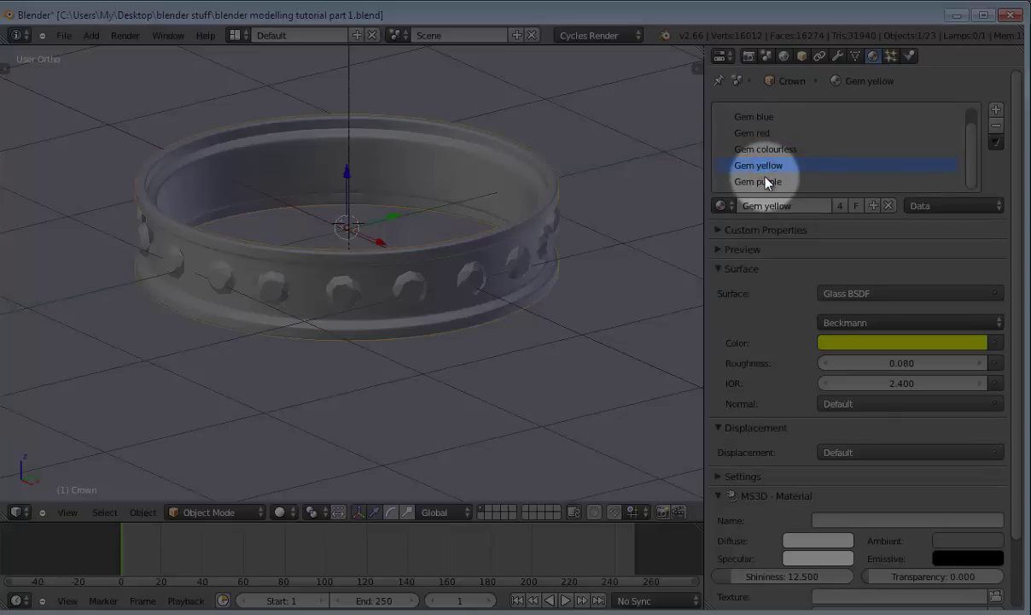
pyautogui.click(768, 181)
pyautogui.scroll(1, 775, 178)
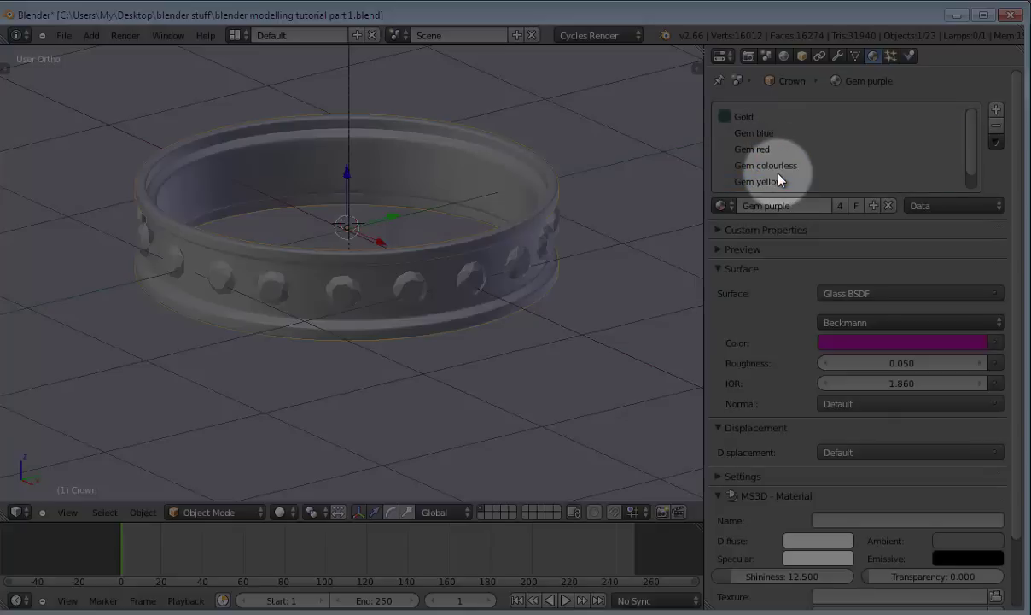
pyautogui.scroll(-1, 760, 135)
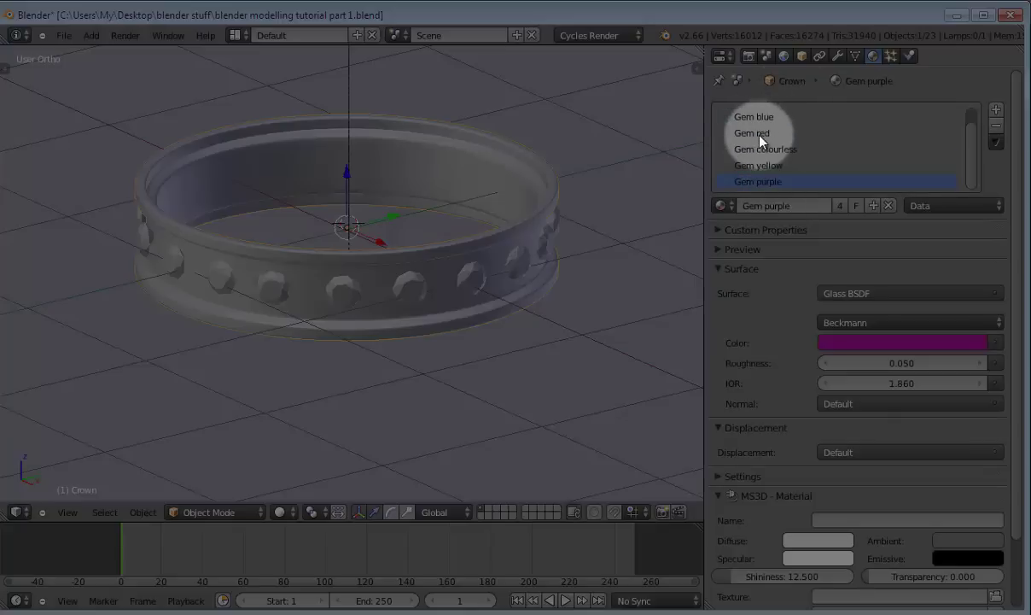
pyautogui.scroll(1, 760, 137)
pyautogui.click(757, 135)
pyautogui.scroll(-1, 902, 175)
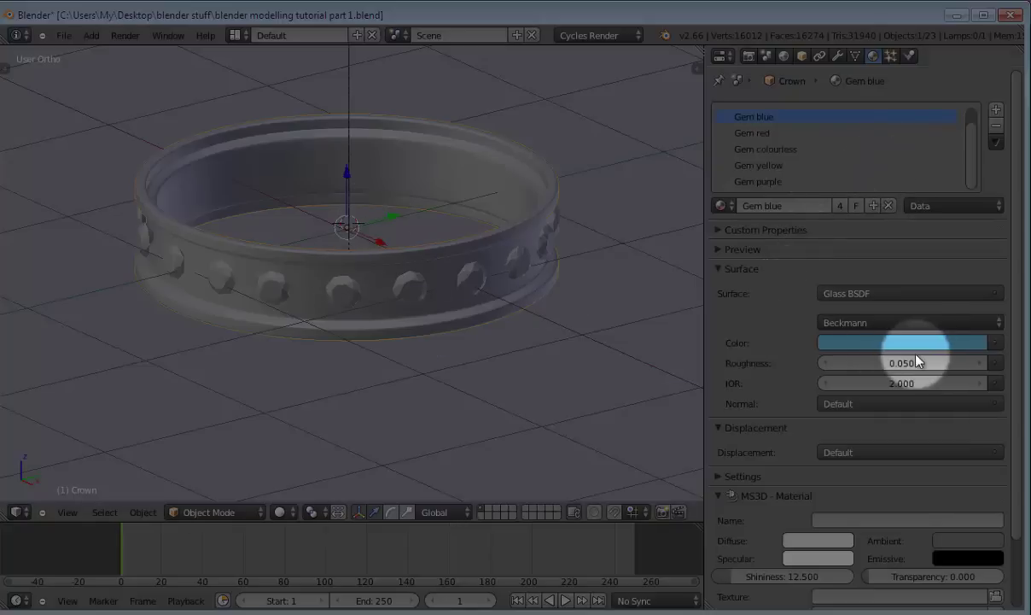
pyautogui.click(872, 294)
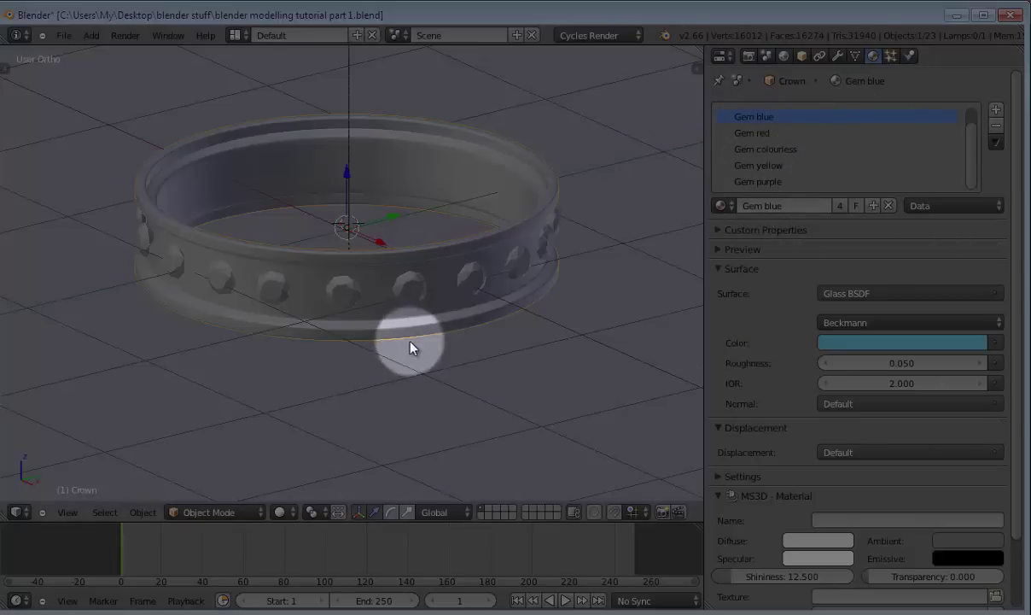
pyautogui.moveTo(406, 244); pyautogui.dragTo(296, 307, button='middle')
pyautogui.scroll(-5, 306, 298)
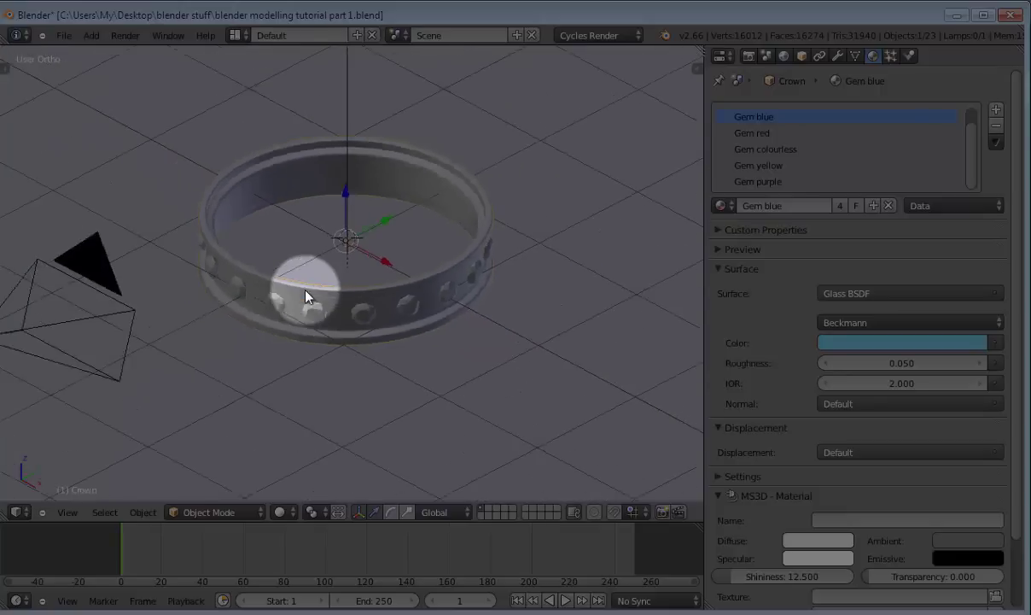
pyautogui.scroll(-4, 307, 296)
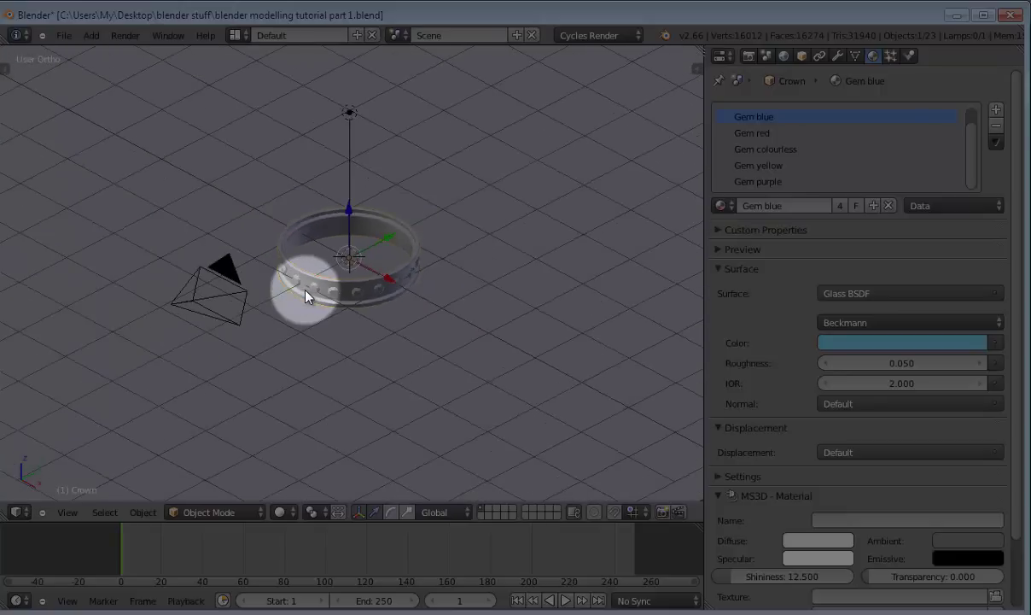
pyautogui.scroll(3, 309, 292)
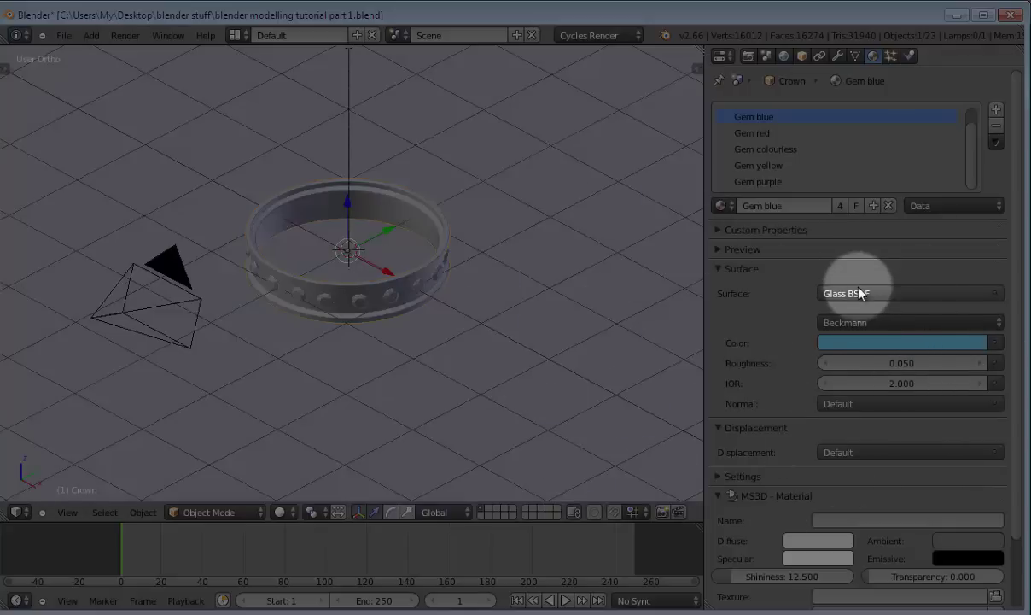
pyautogui.scroll(3, 329, 320)
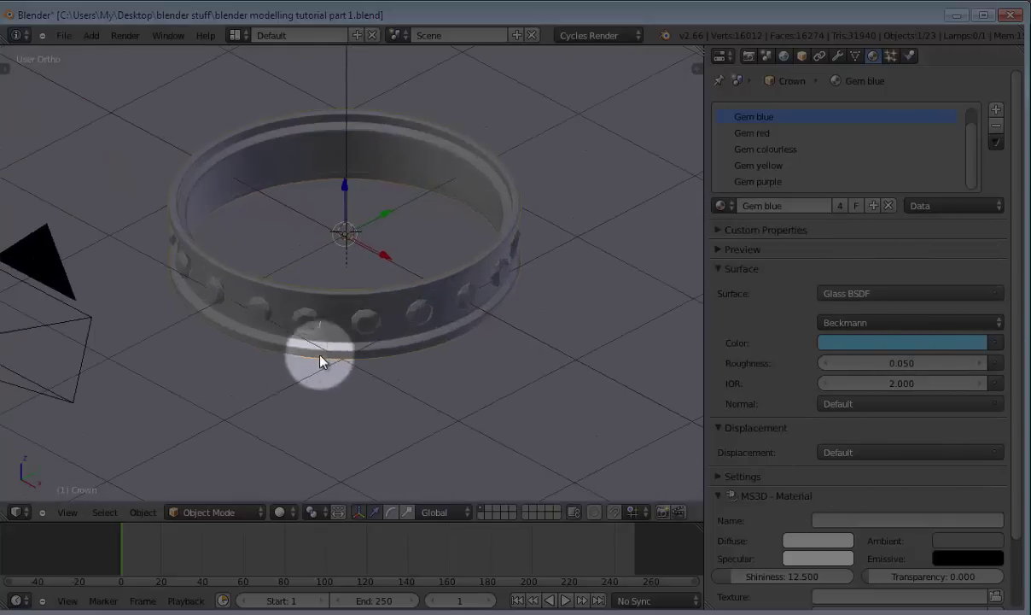
pyautogui.scroll(4, 329, 341)
pyautogui.rightClick(334, 333)
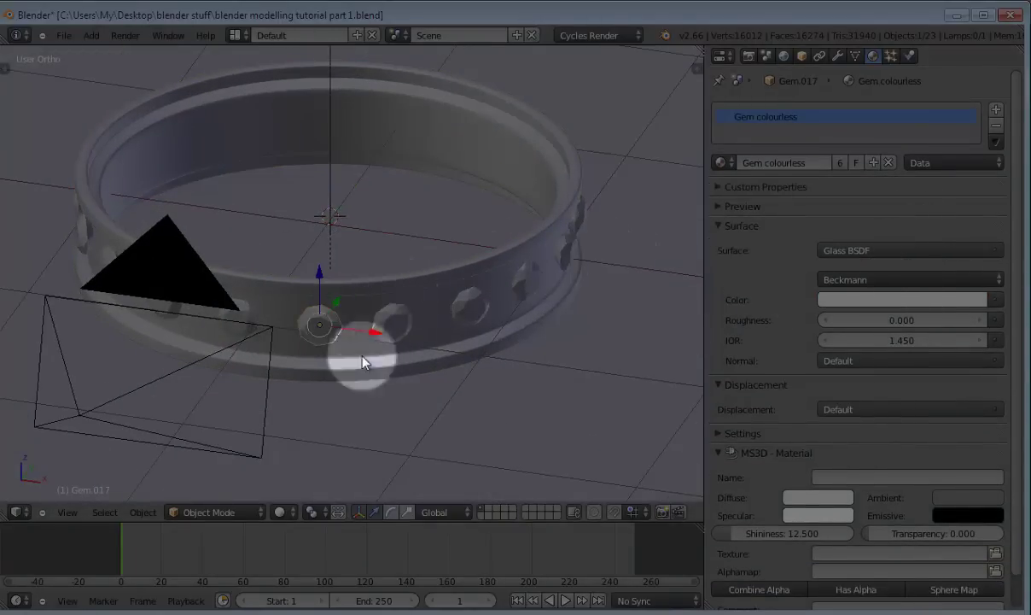
pyautogui.rightClick(386, 319)
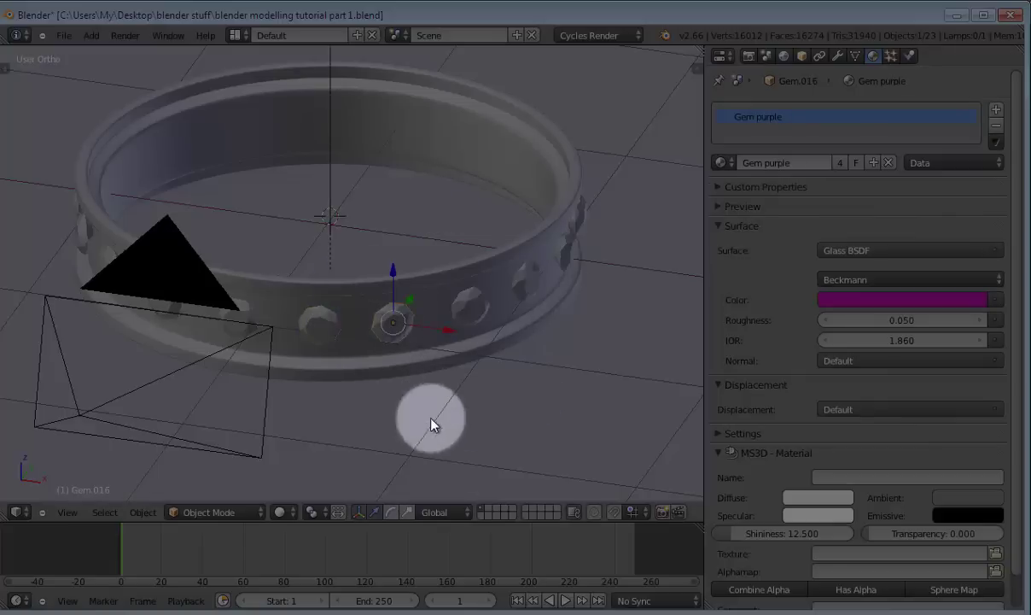
pyautogui.moveTo(424, 354); pyautogui.dragTo(359, 382, button='middle')
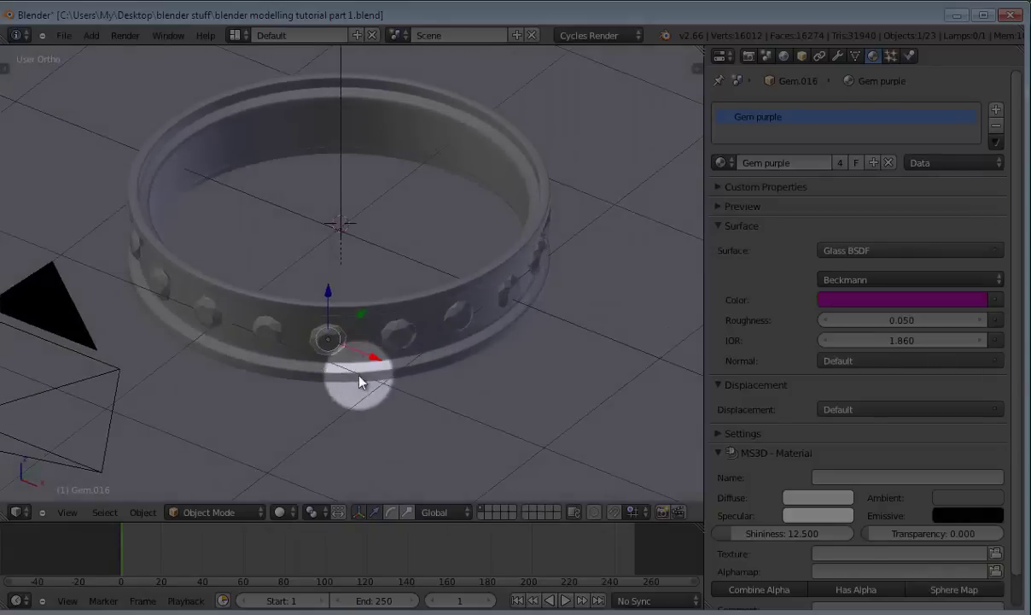
pyautogui.rightClick(256, 333)
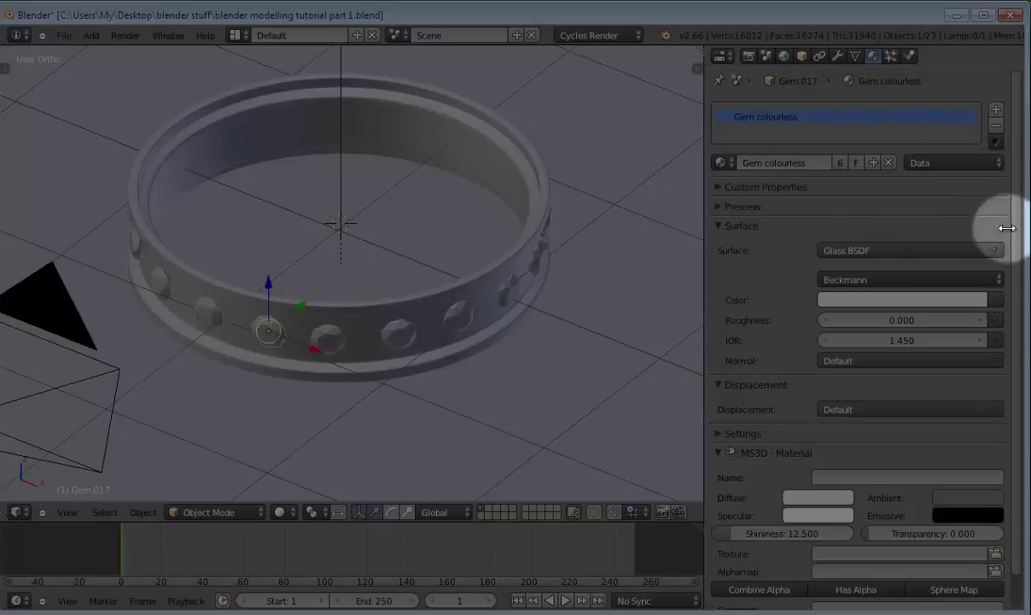
pyautogui.rightClick(347, 294)
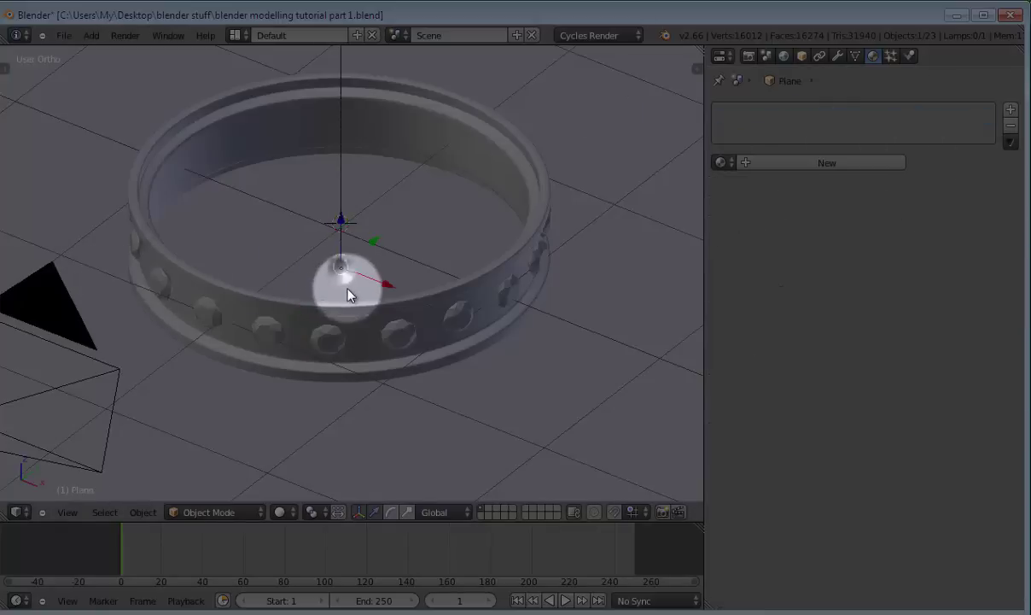
pyautogui.rightClick(333, 290)
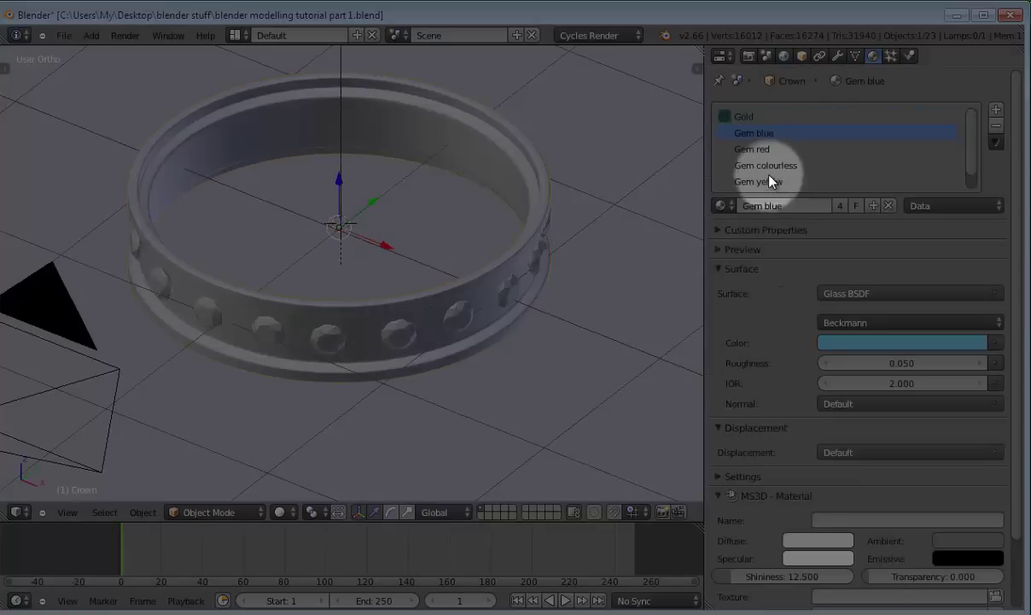
pyautogui.scroll(-1, 763, 150)
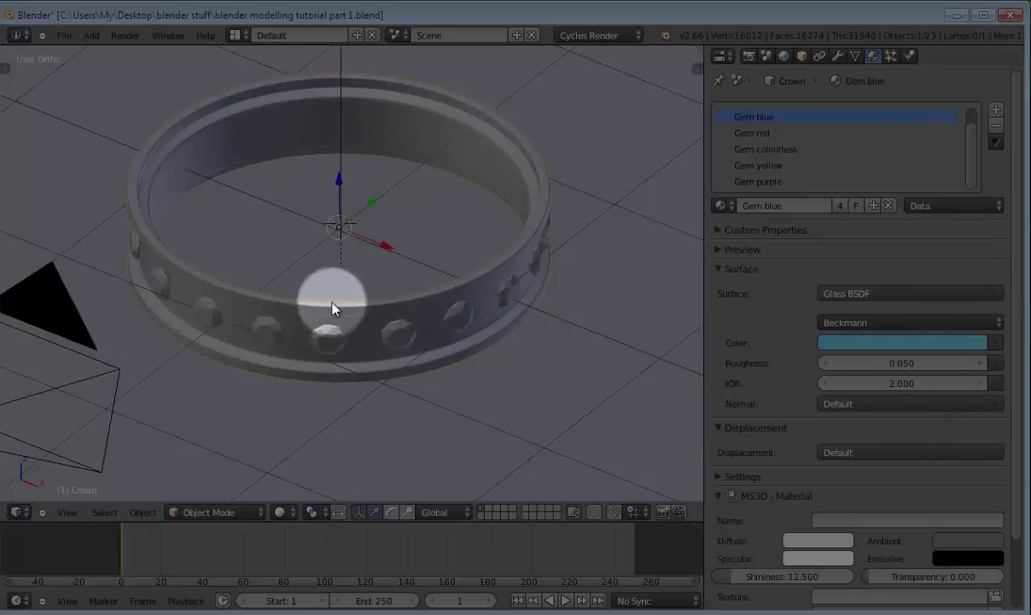
pyautogui.moveTo(333, 309); pyautogui.dragTo(190, 379, button='middle')
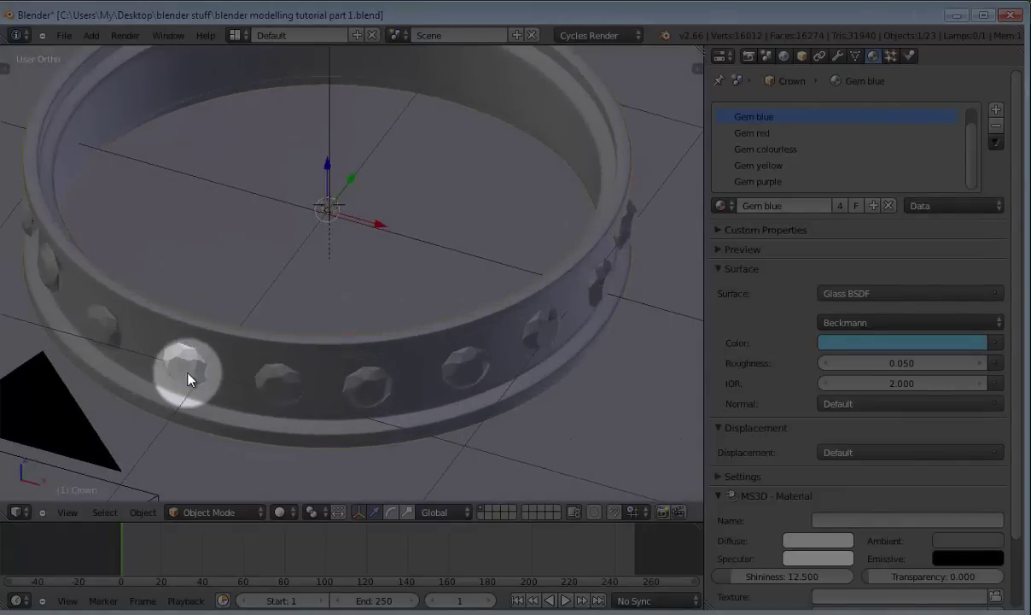
pyautogui.rightClick(189, 379)
pyautogui.scroll(-5, 546, 301)
pyautogui.moveTo(545, 301); pyautogui.dragTo(260, 327, button='middle')
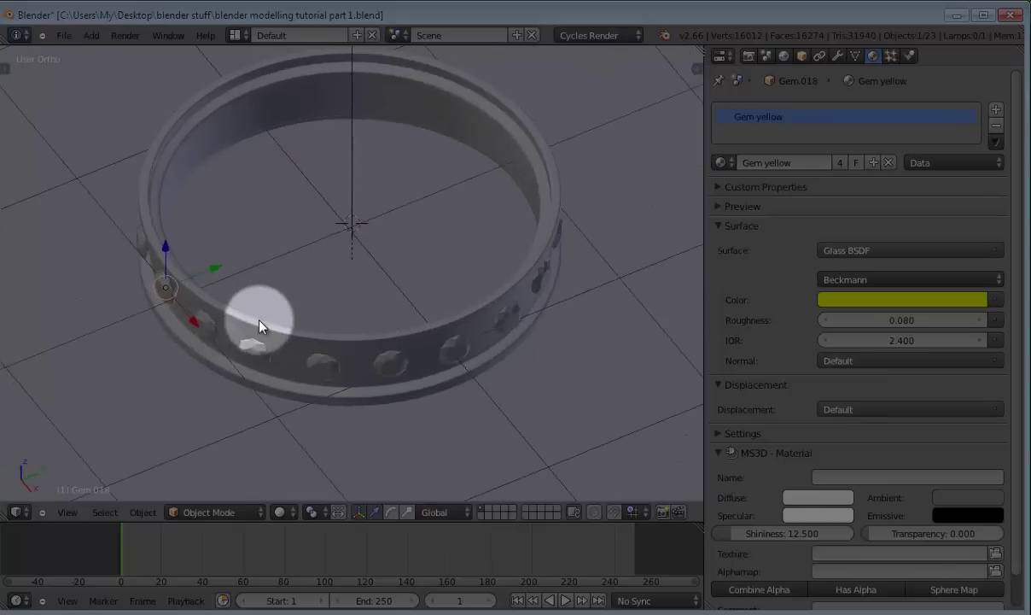
pyautogui.click(725, 162)
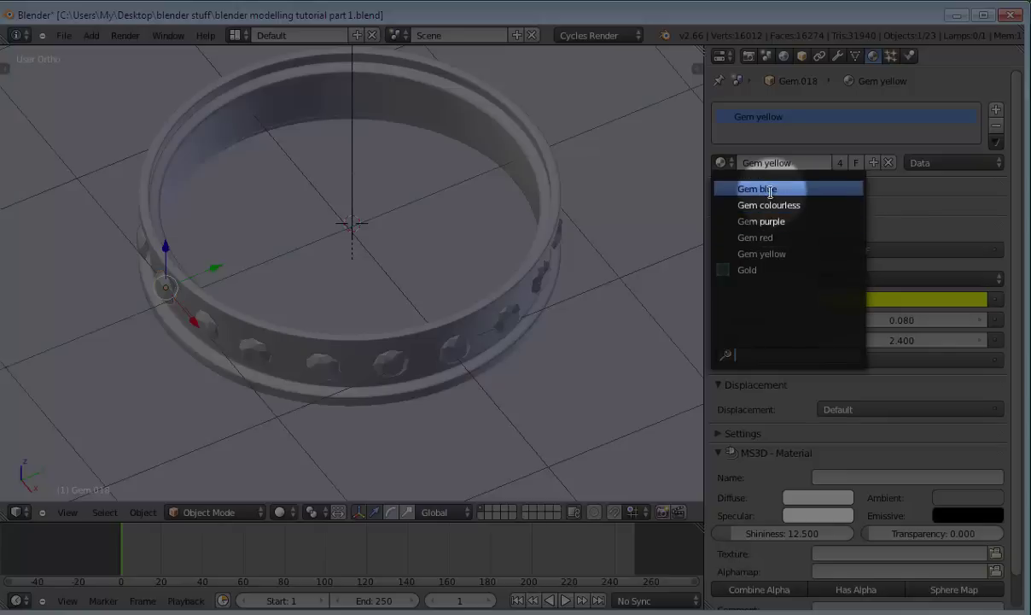
pyautogui.click(375, 298)
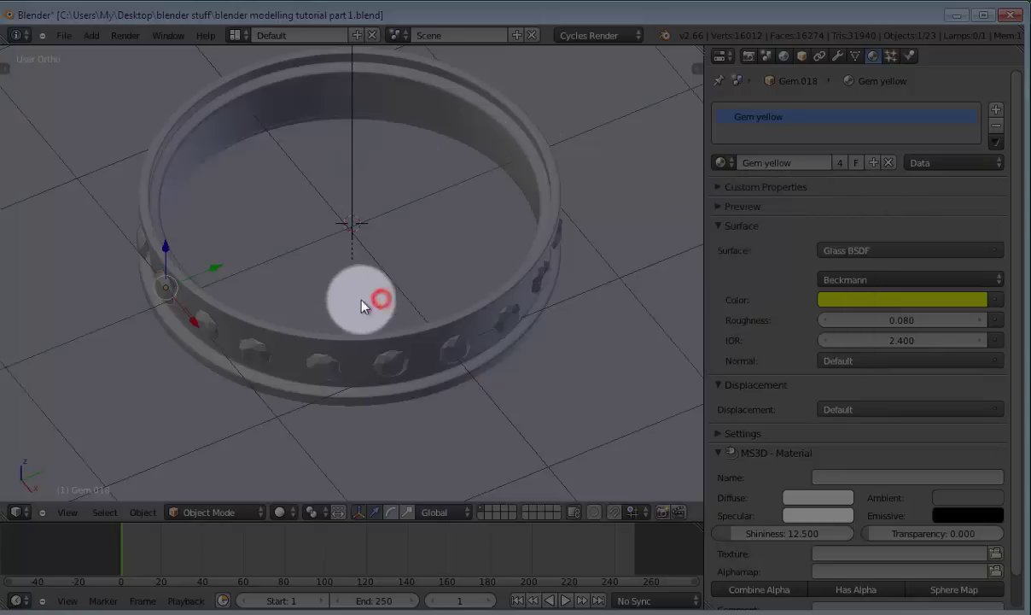
pyautogui.rightClick(205, 322)
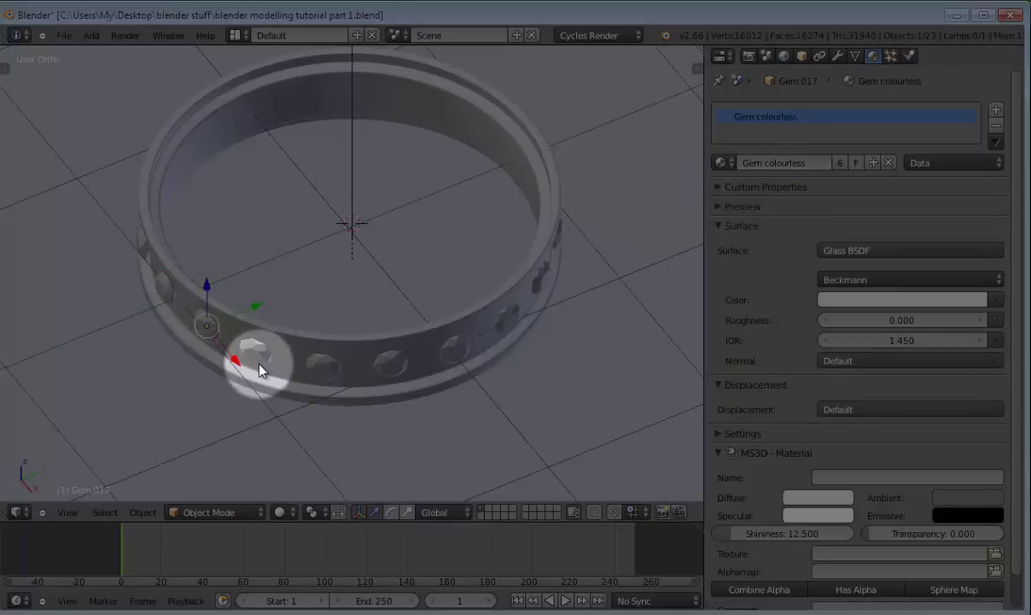
pyautogui.moveTo(487, 356); pyautogui.dragTo(322, 210, button='middle')
# Select the area lamp above the ring and orbit to a near top-down view.
pyautogui.scroll(-8, 319, 197)
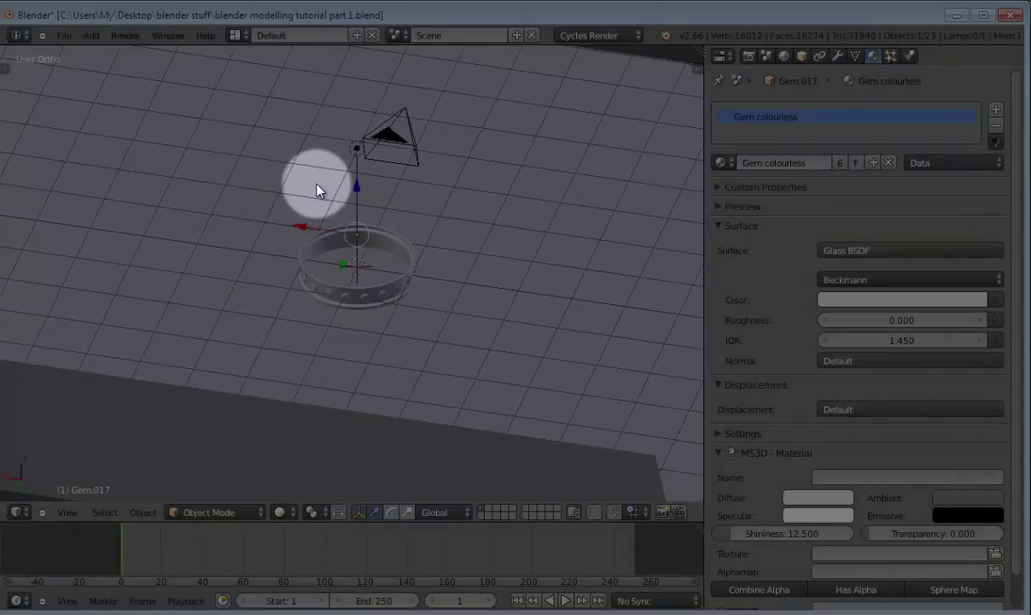
pyautogui.moveTo(350, 230); pyautogui.dragTo(402, 163, button='middle')
pyautogui.rightClick(357, 127)
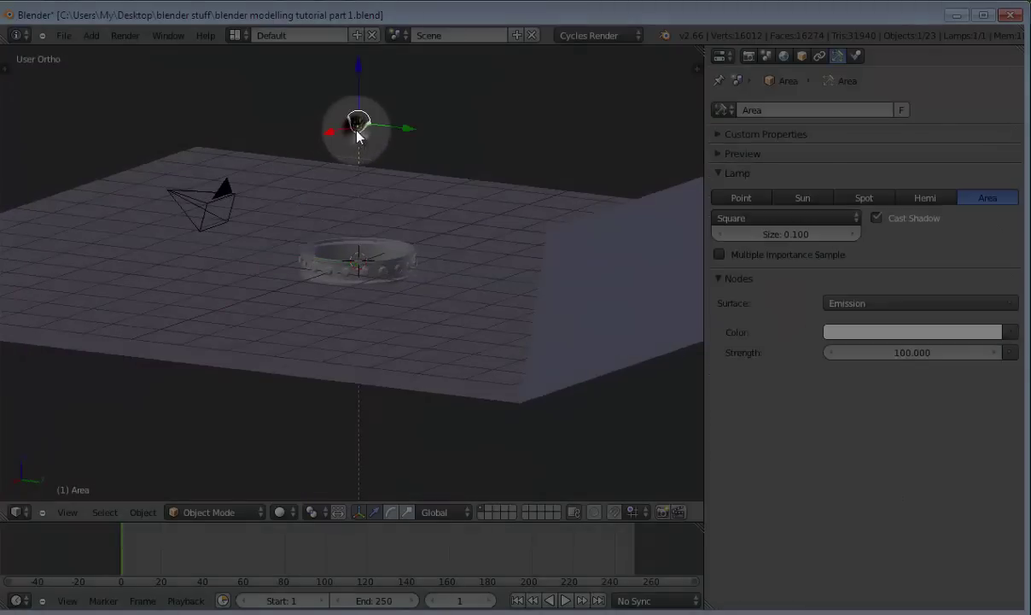
pyautogui.moveTo(421, 260); pyautogui.dragTo(291, 291, button='middle')
pyautogui.scroll(4, 363, 263)
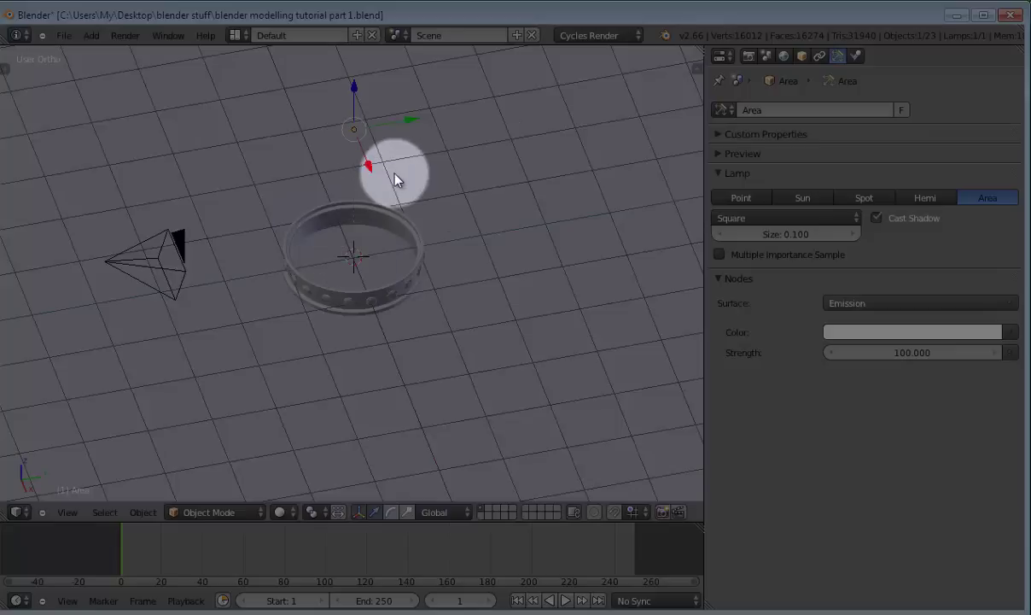
# Delete the area lamp and add a Sun lamp to the scene.
pyautogui.press('x')
pyautogui.click(370, 174)
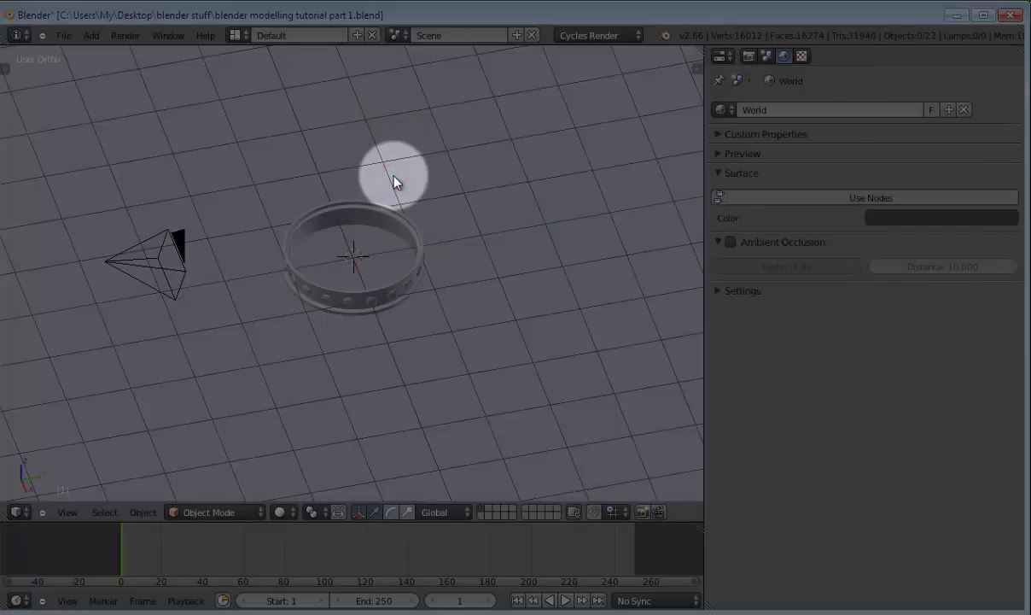
pyautogui.hotkey('shift', 'a')
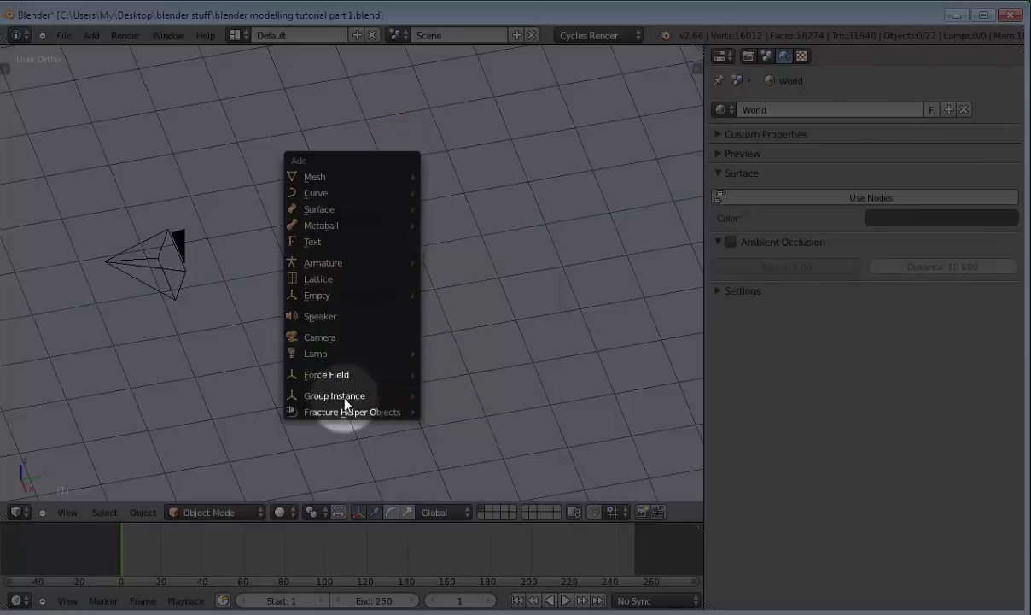
pyautogui.moveTo(329, 352)
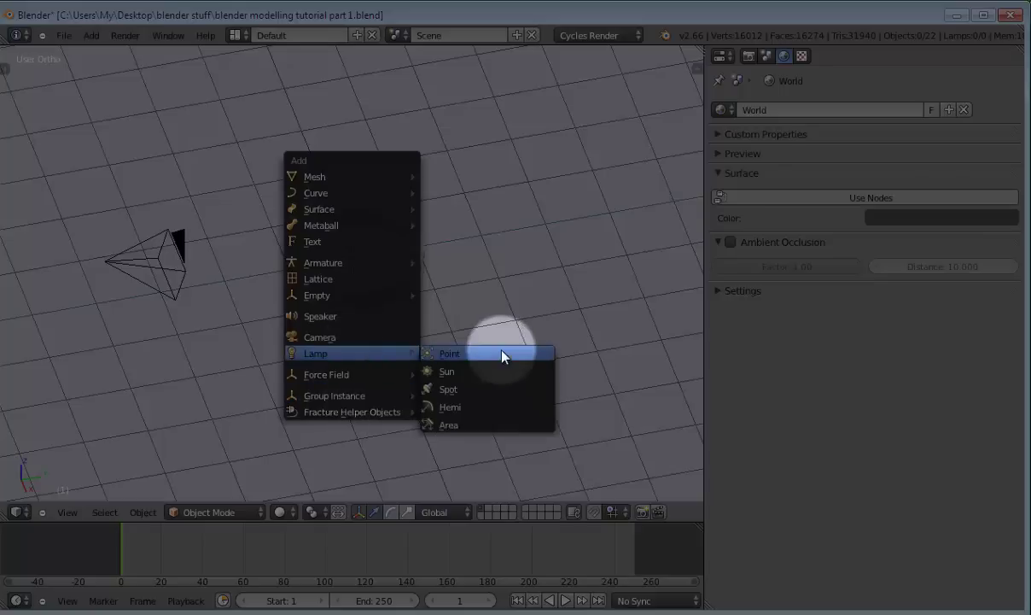
pyautogui.click(478, 372)
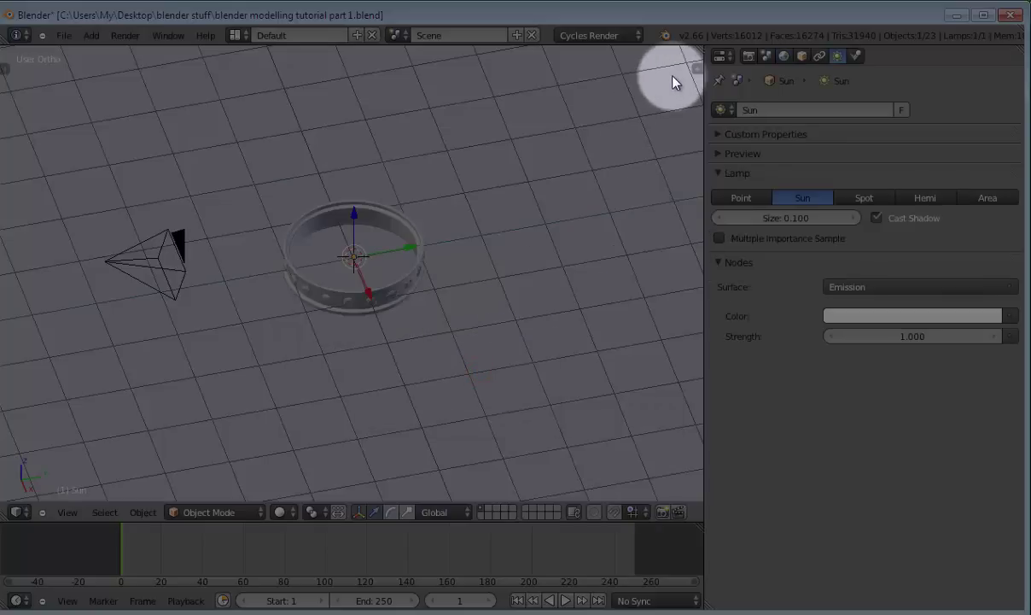
# Raise the Sun lamp straight up above the ring, checking in front orthographic view.
pyautogui.press('n')
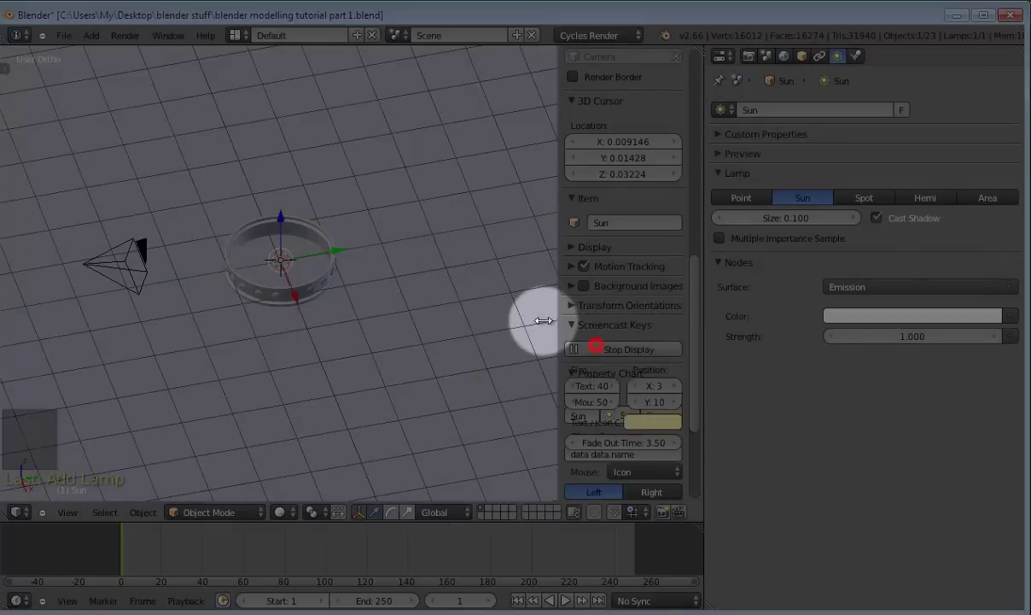
pyautogui.press('n')
pyautogui.scroll(3, 372, 278)
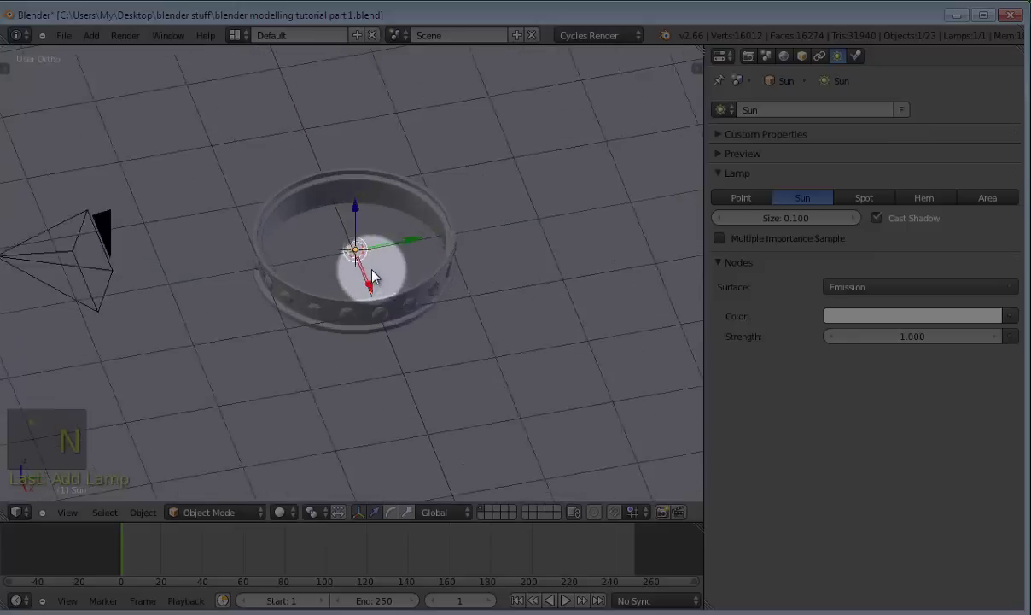
pyautogui.scroll(-2, 401, 275)
pyautogui.moveTo(350, 231); pyautogui.dragTo(372, 102)
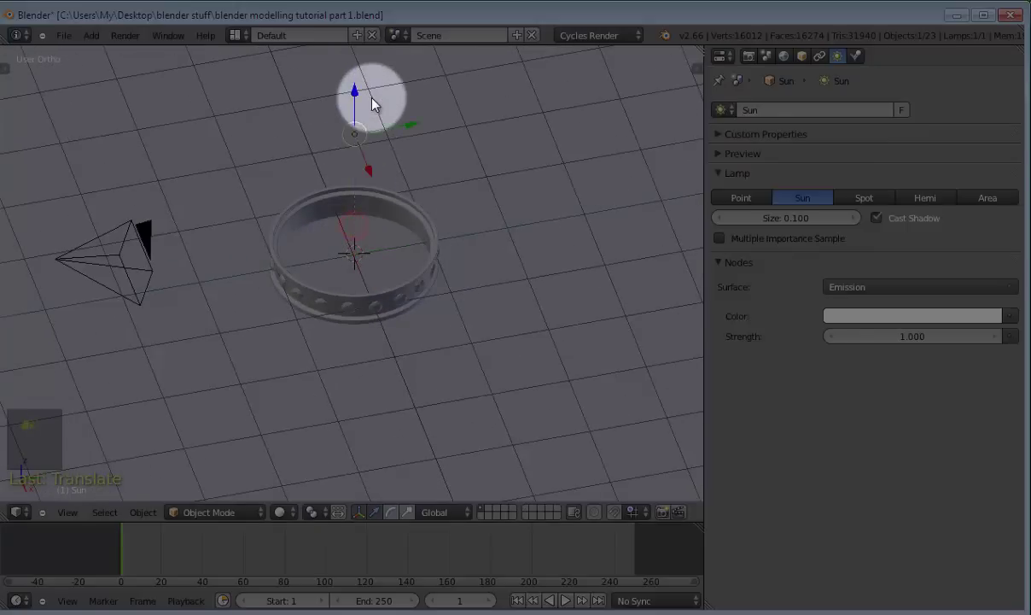
pyautogui.press('KP_1')
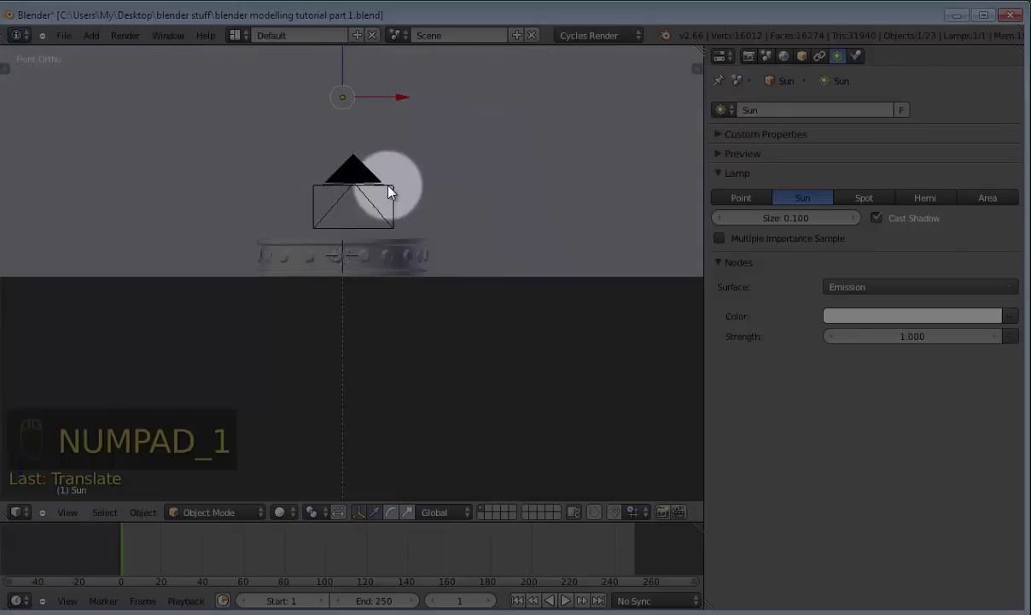
pyautogui.scroll(-2, 385, 198)
pyautogui.moveTo(345, 103)
pyautogui.mouseDown()
pyautogui.moveTo(346, 83)
pyautogui.moveTo(350, 103)
pyautogui.mouseUp()
pyautogui.rightClick(350, 103)
# In right orthographic view, rotate the Sun lamp and move it up-left of the ring.
pyautogui.press('KP_3')
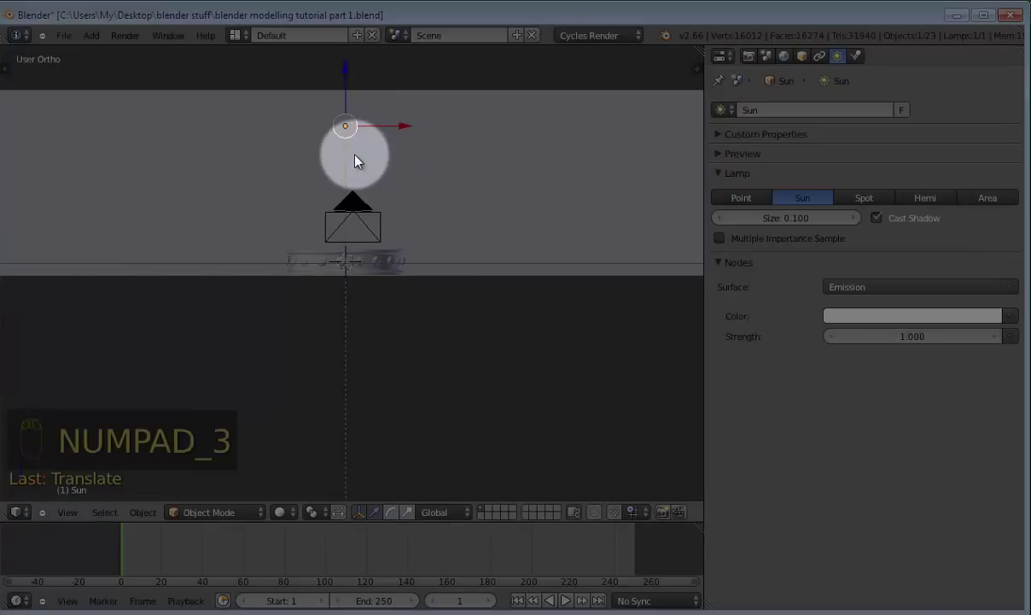
pyautogui.press('r')
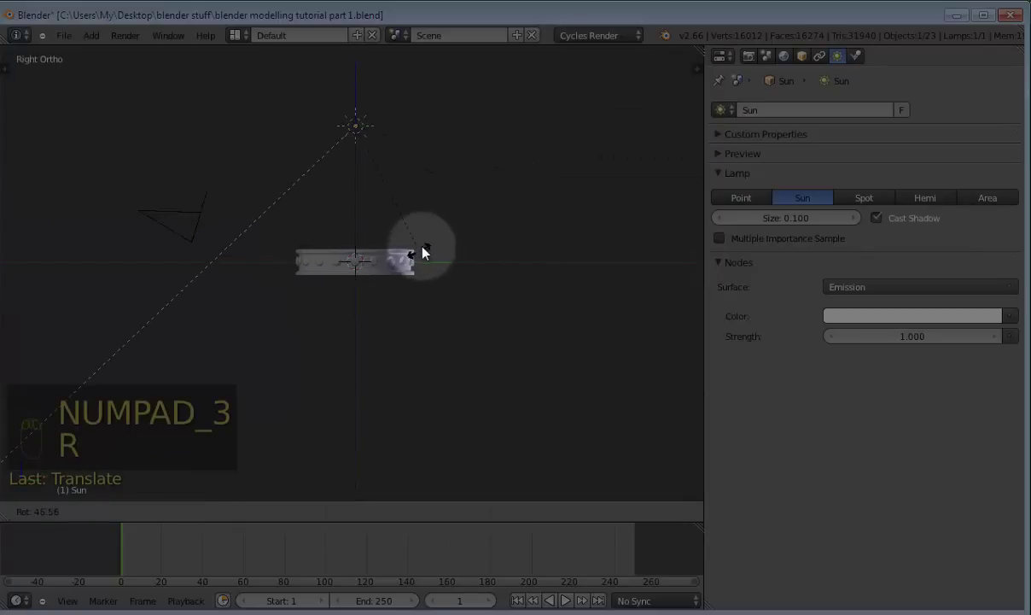
pyautogui.click(425, 245)
pyautogui.press('g')
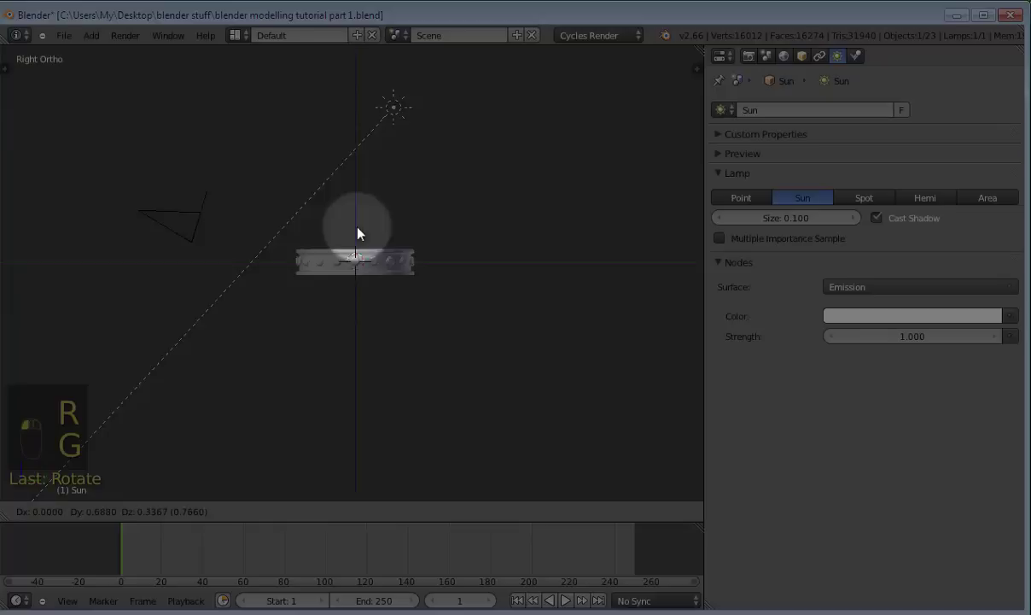
pyautogui.click(237, 227)
pyautogui.press('g')
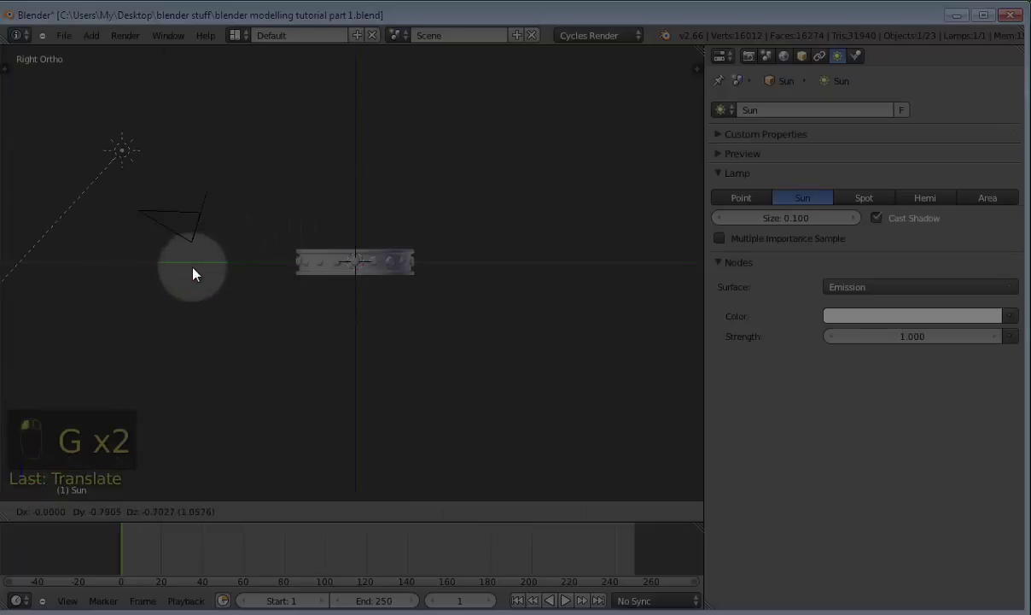
pyautogui.click(193, 273)
pyautogui.press('r')
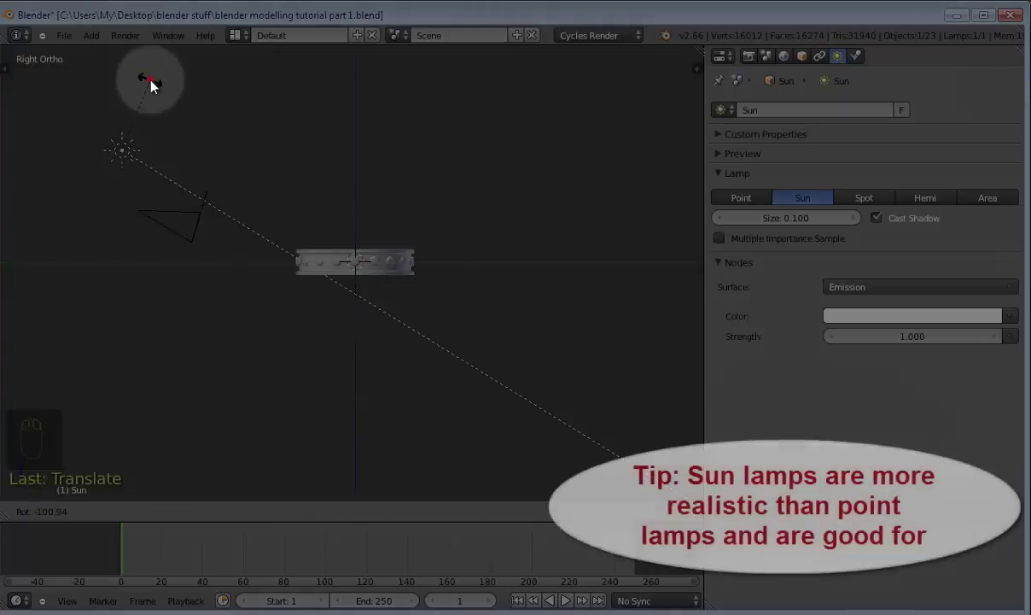
# Confirm the Sun lamp's downward tilt toward the ring and orbit to inspect it.
pyautogui.click(149, 83)
pyautogui.scroll(-3, 166, 113)
pyautogui.moveTo(382, 193); pyautogui.dragTo(270, 294, button='middle')
pyautogui.scroll(3, 342, 252)
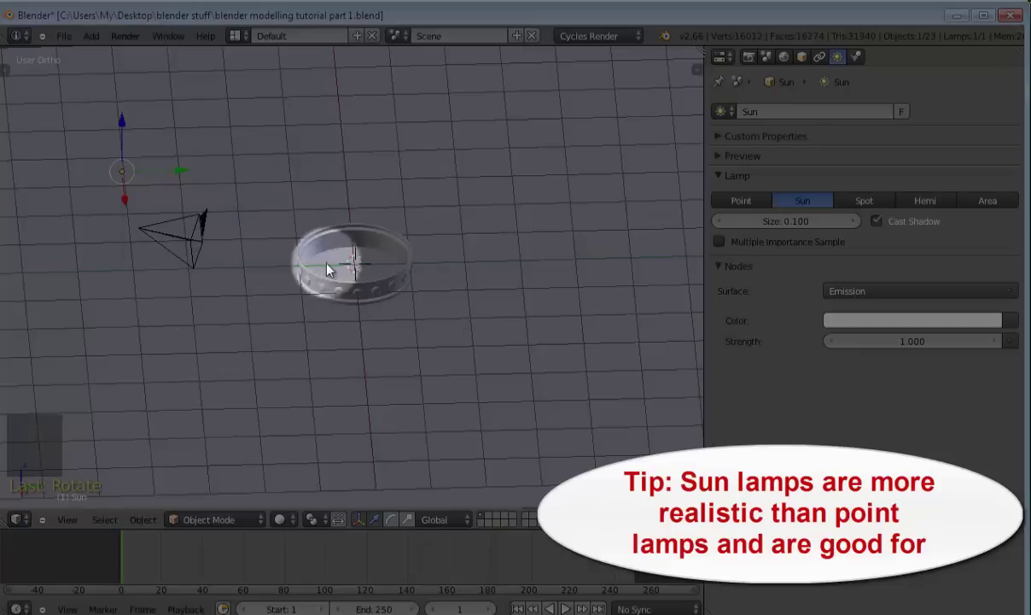
pyautogui.moveTo(327, 270); pyautogui.dragTo(392, 317, button='middle')
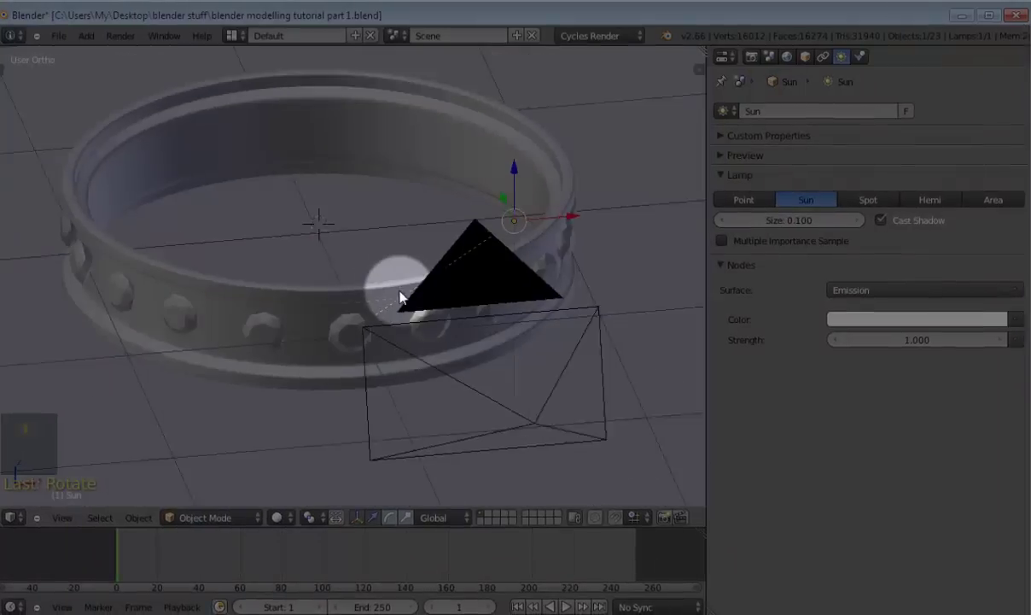
pyautogui.moveTo(401, 297); pyautogui.dragTo(333, 350, button='middle')
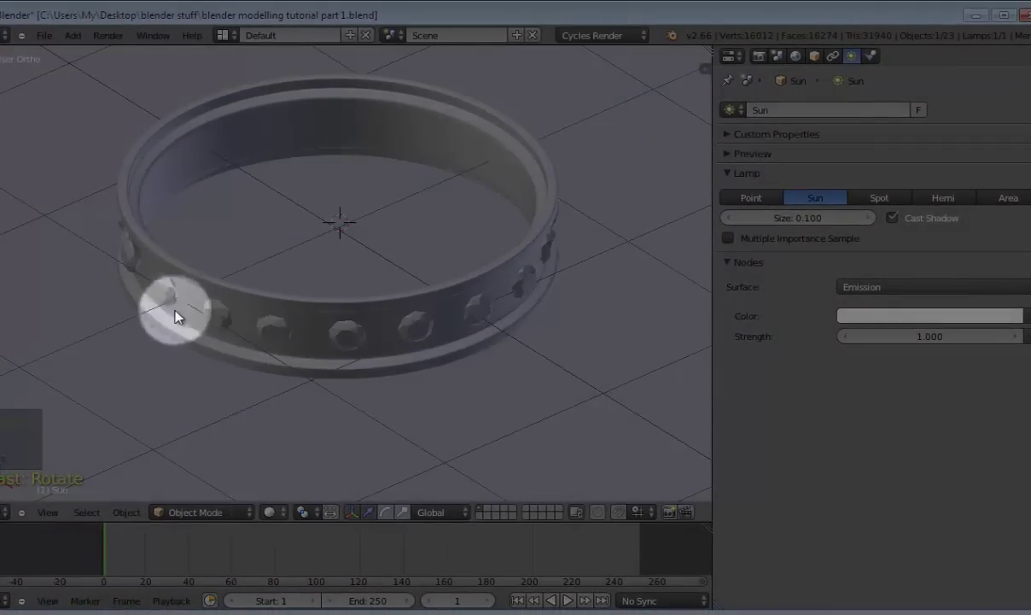
# Frame the Sun lamp, return to the full scene view and bring up viewport shading options.
pyautogui.scroll(-3, 269, 239)
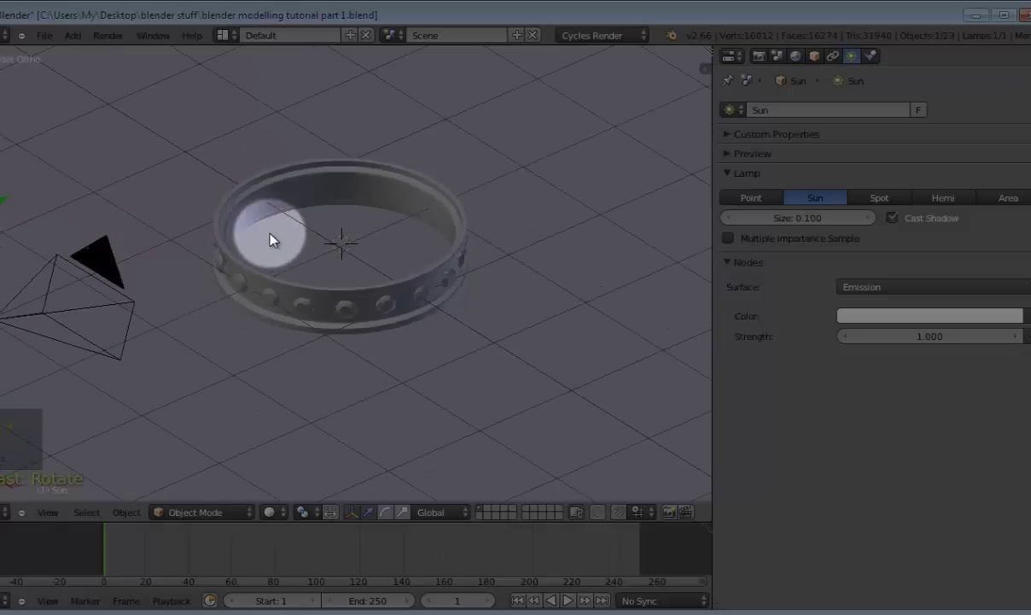
pyautogui.press('KP_Decimal')
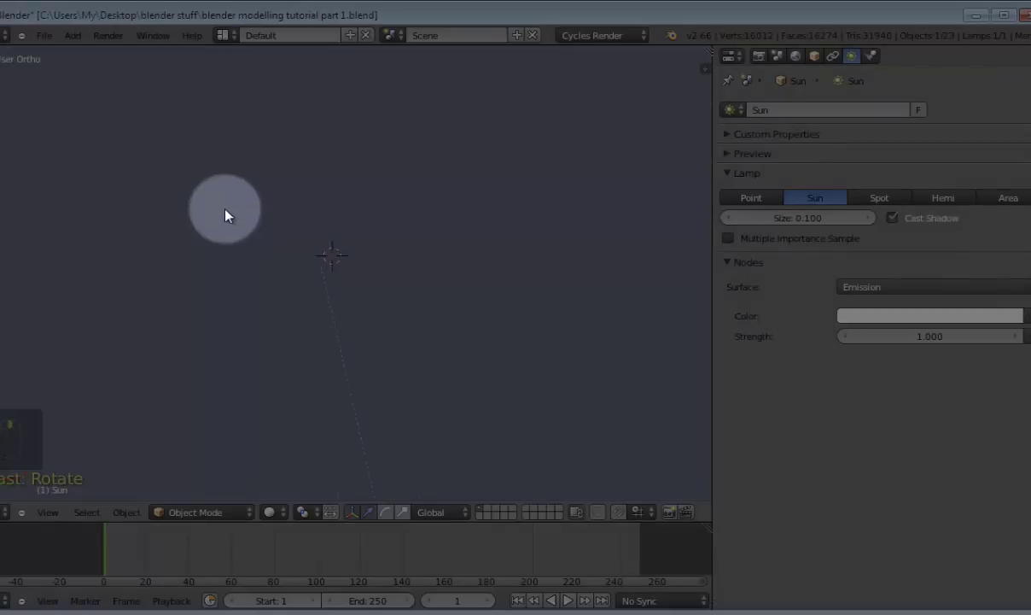
pyautogui.press('Home')
pyautogui.moveTo(224, 351); pyautogui.dragTo(200, 361, button='middle')
pyautogui.scroll(3, 201, 361)
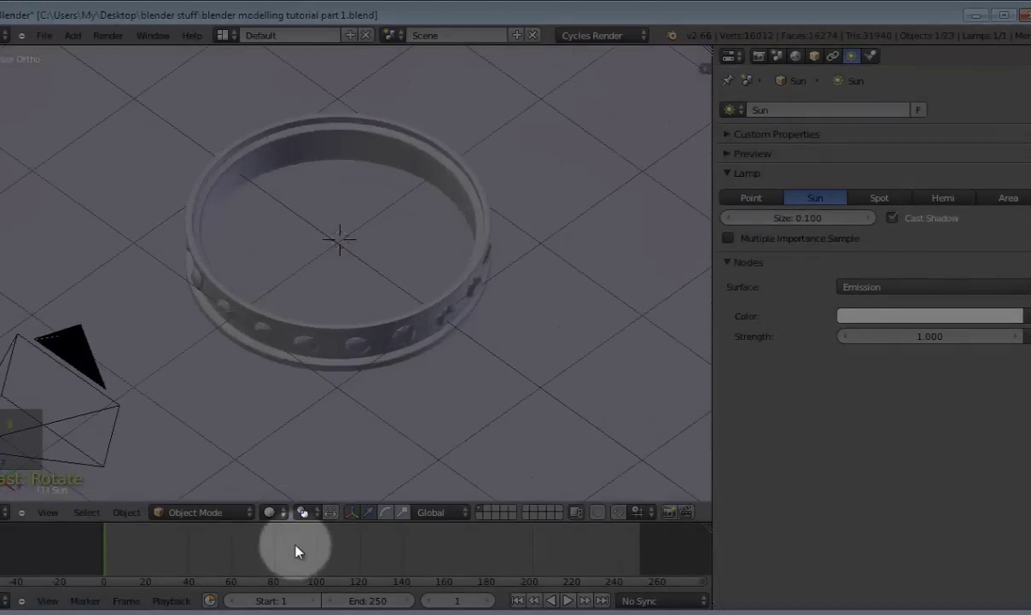
pyautogui.click(275, 513)
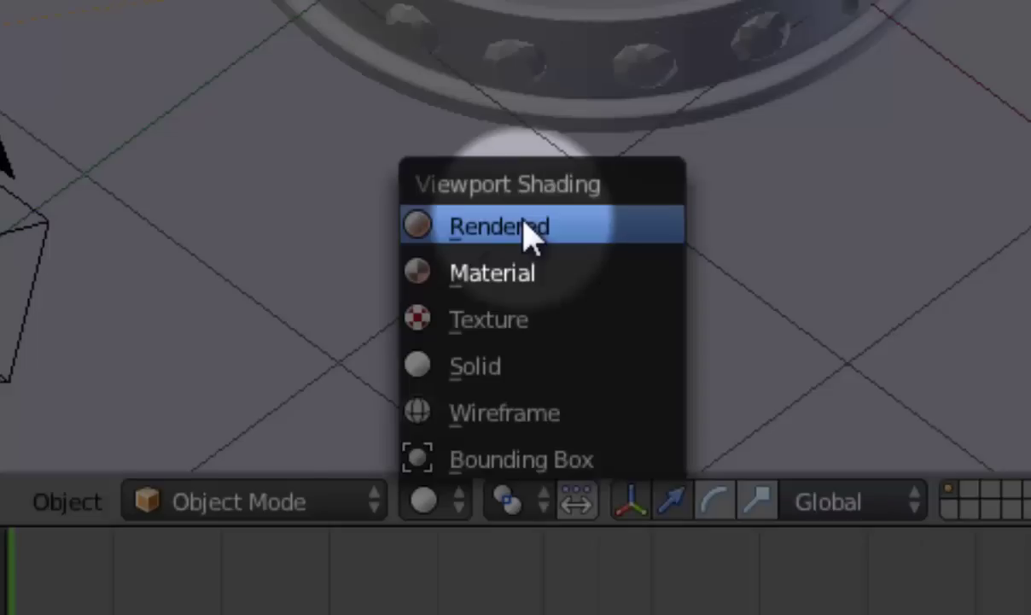
# Switch the viewport to Rendered shading to check the gold ring, then back to Solid.
pyautogui.click(529, 229)
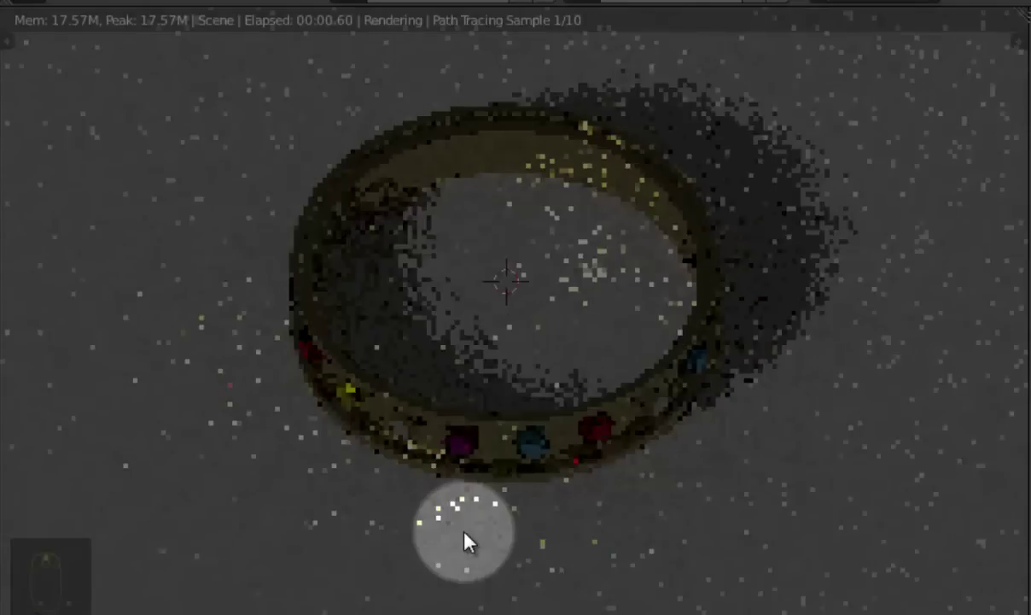
pyautogui.scroll(2, 465, 534)
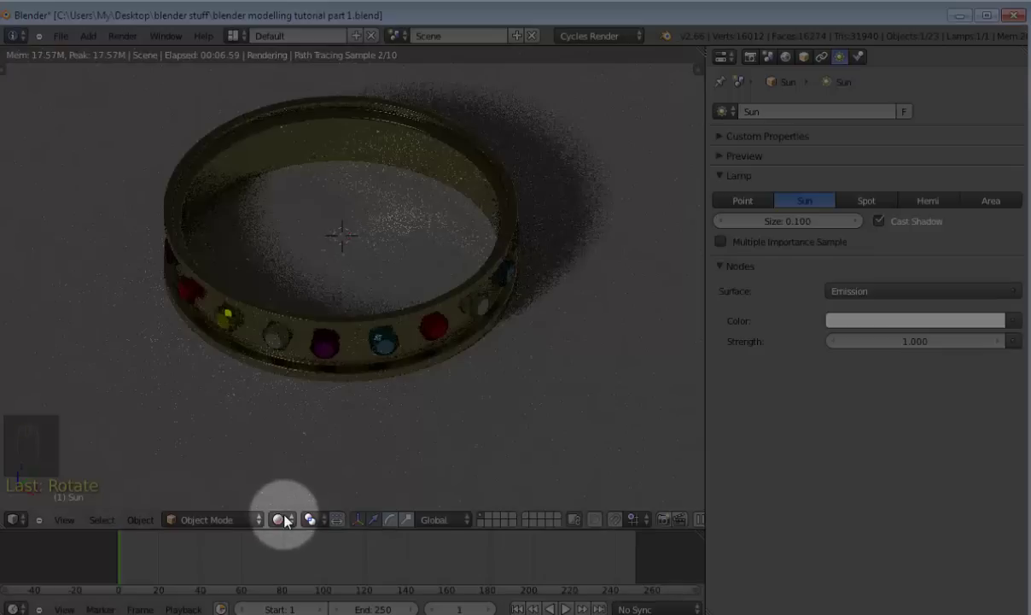
pyautogui.click(281, 515)
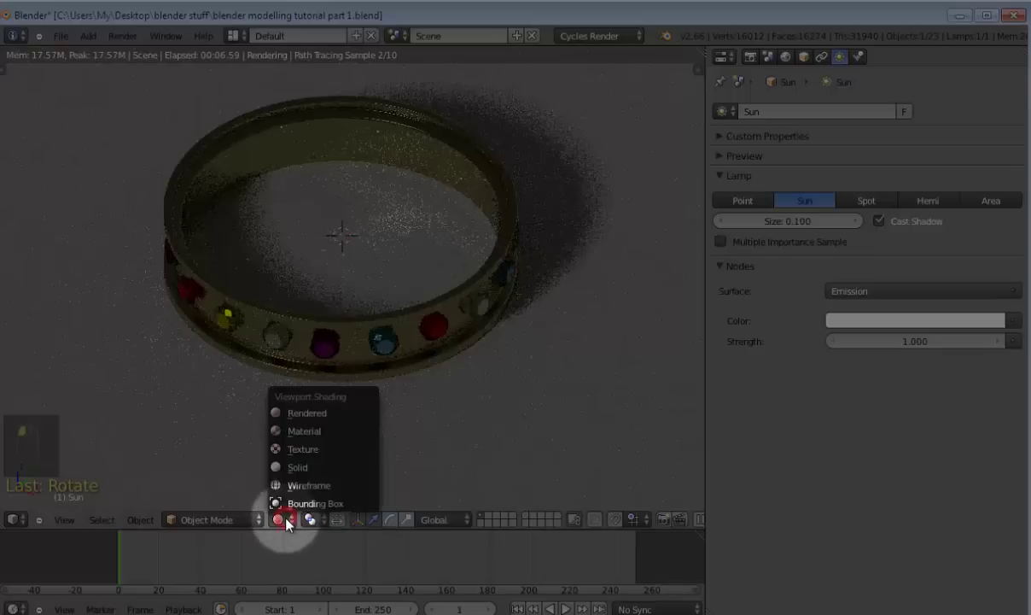
pyautogui.click(299, 467)
pyautogui.scroll(-2, 384, 331)
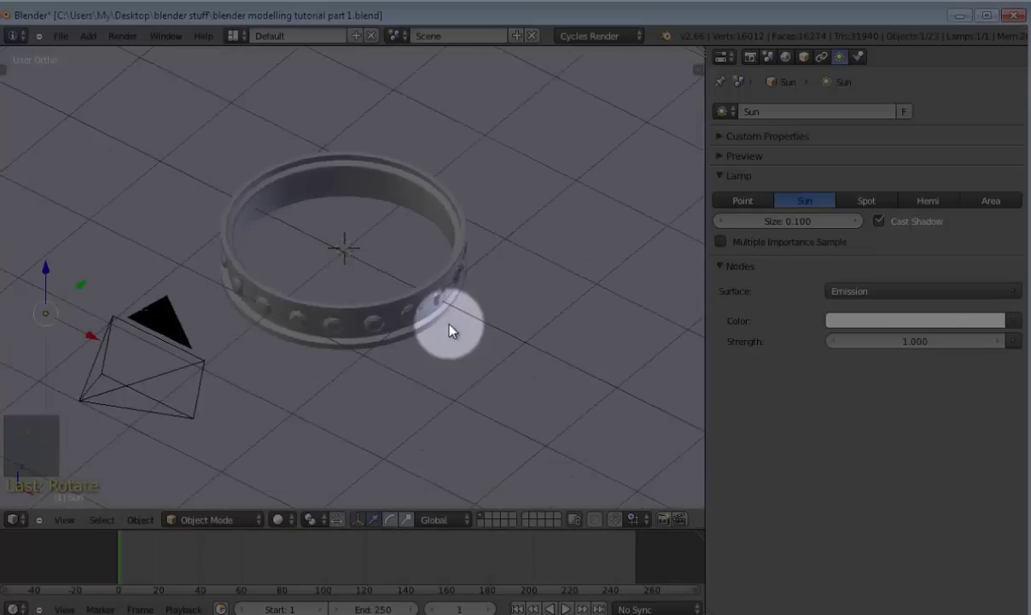
pyautogui.scroll(-2, 482, 318)
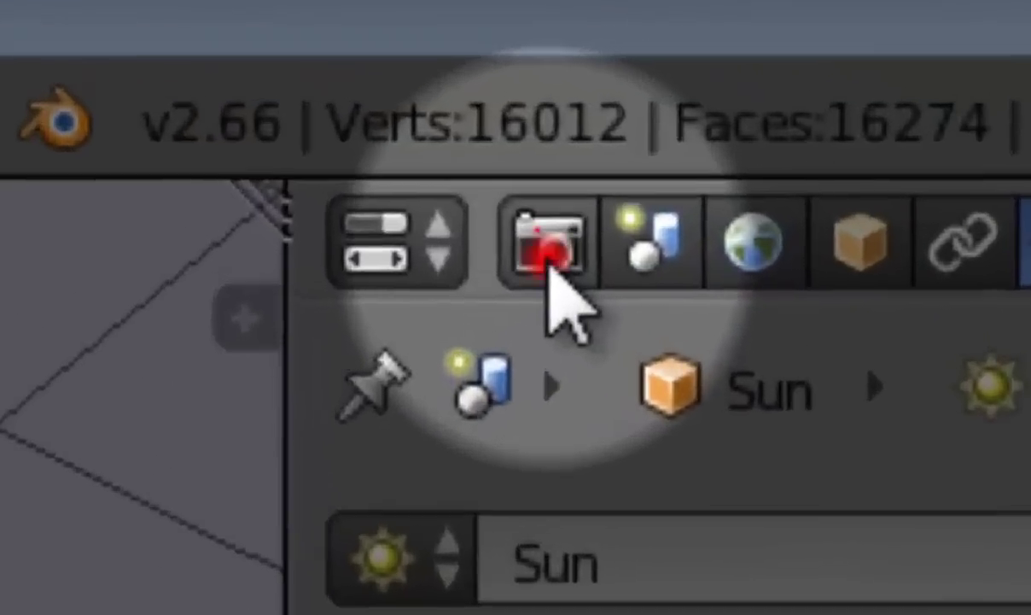
# In the Render properties, set the resolution percentage to 100% for 1920 × 1080 output.
pyautogui.click(549, 252)
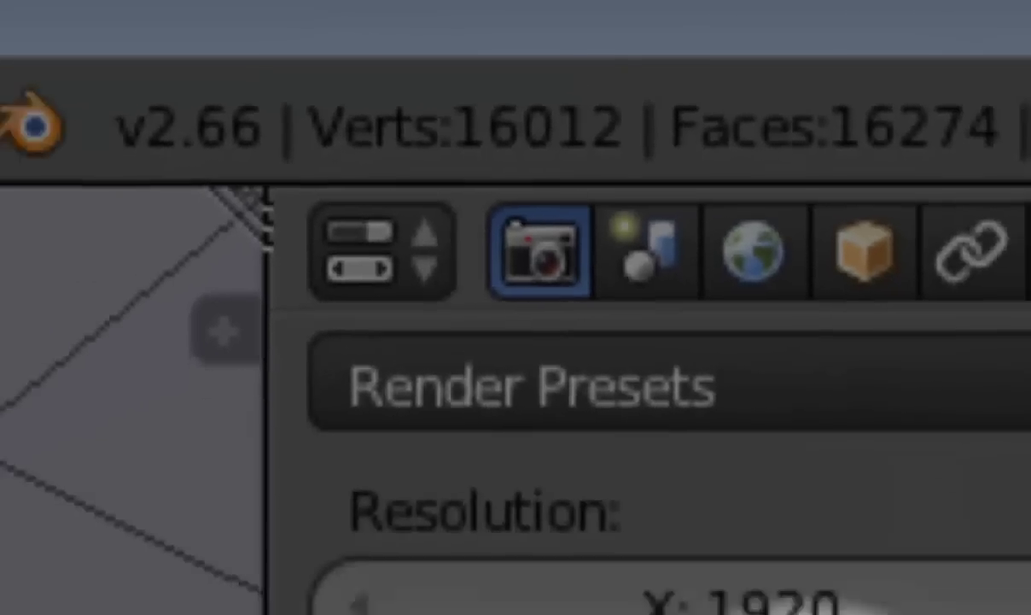
pyautogui.click(795, 340)
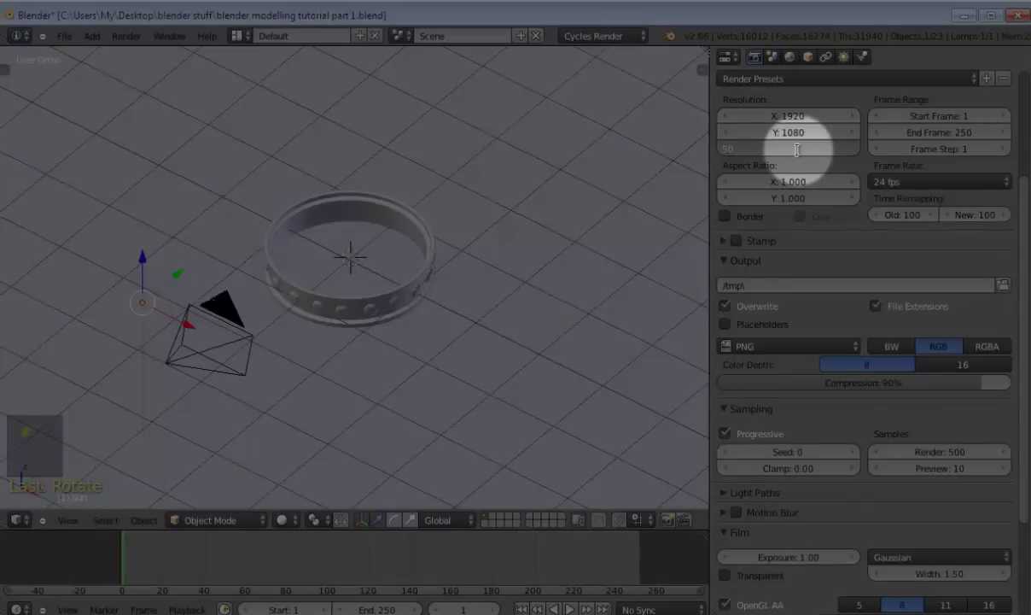
pyautogui.write('100')
pyautogui.press('Return')
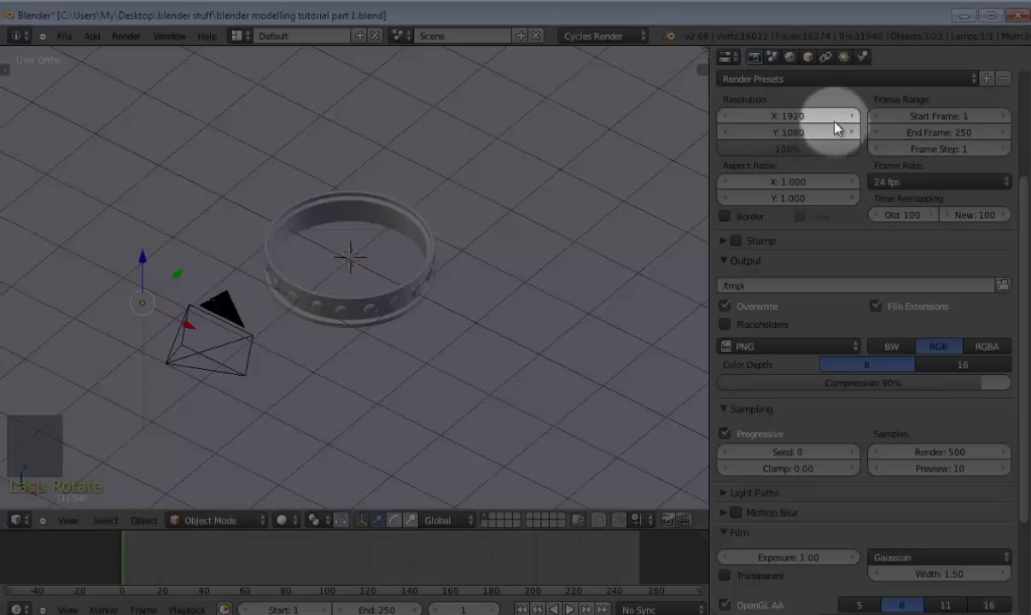
pyautogui.scroll(-1, 913, 339)
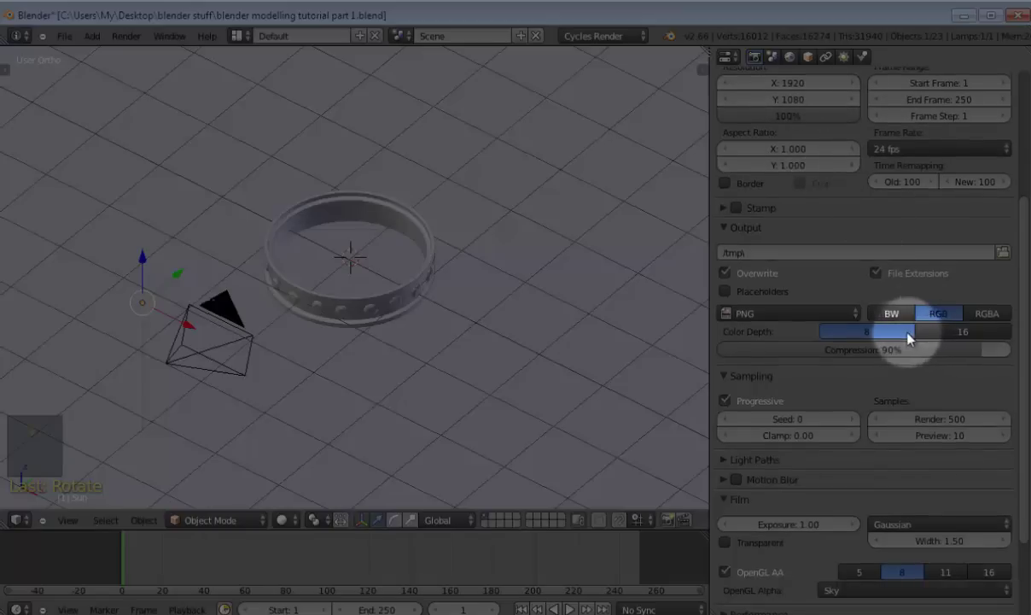
pyautogui.scroll(-2, 905, 333)
pyautogui.scroll(7, 801, 327)
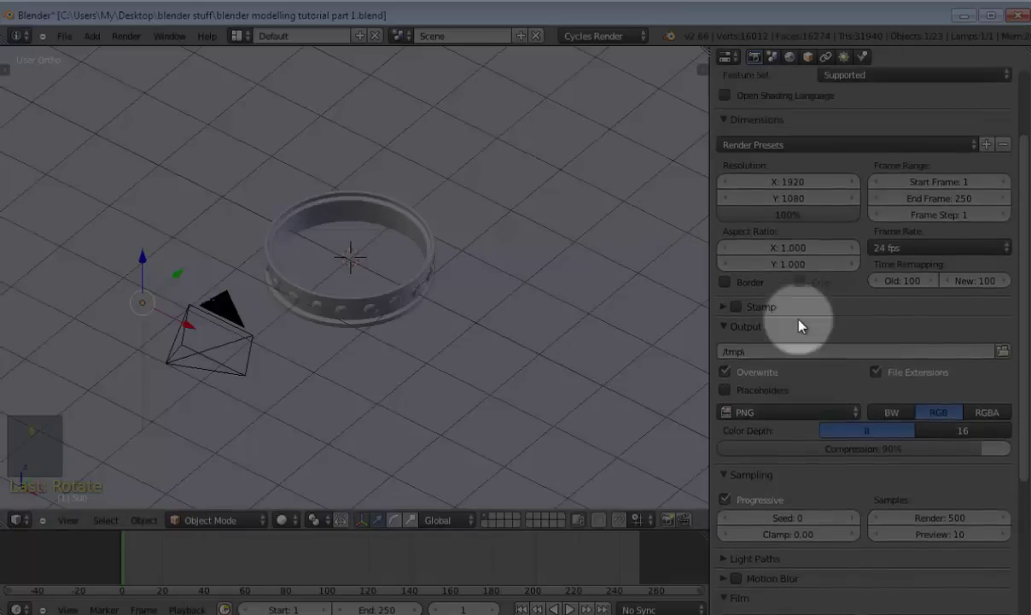
pyautogui.scroll(1, 801, 327)
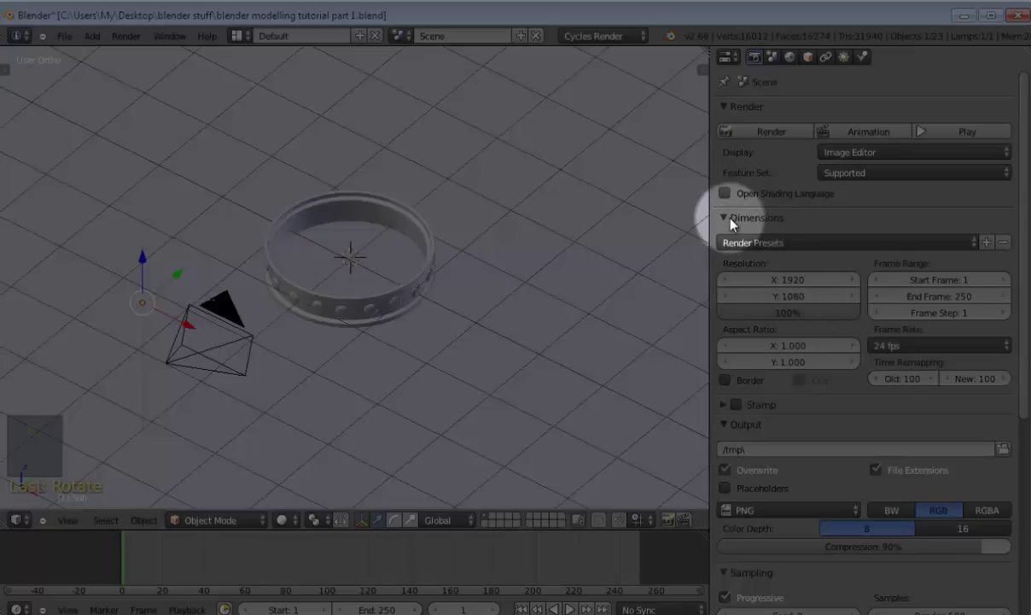
# Collapse the Dimensions panel, expand the Stamp panel and enable stamping.
pyautogui.click(730, 221)
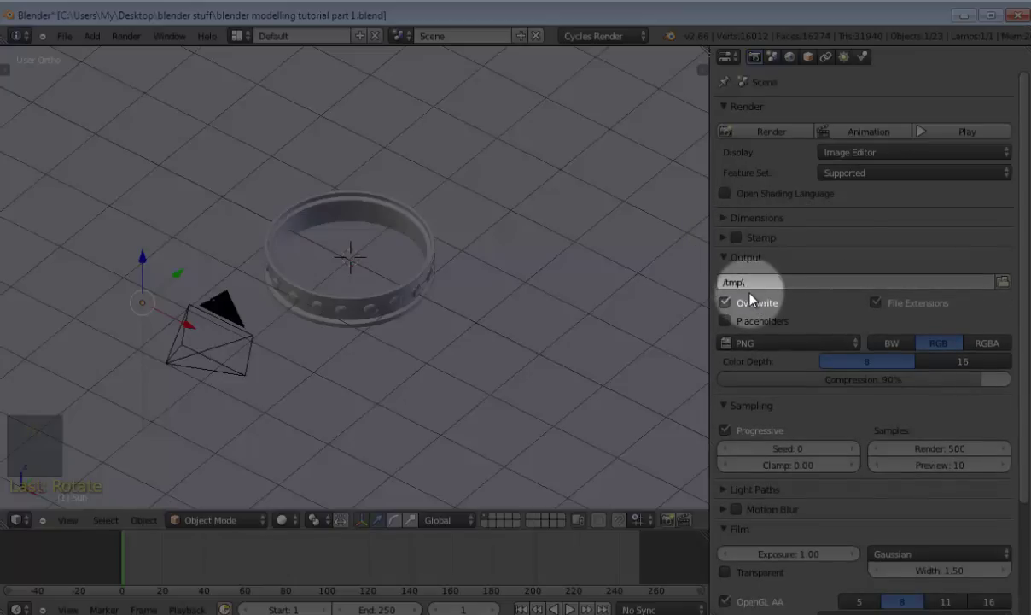
pyautogui.click(722, 238)
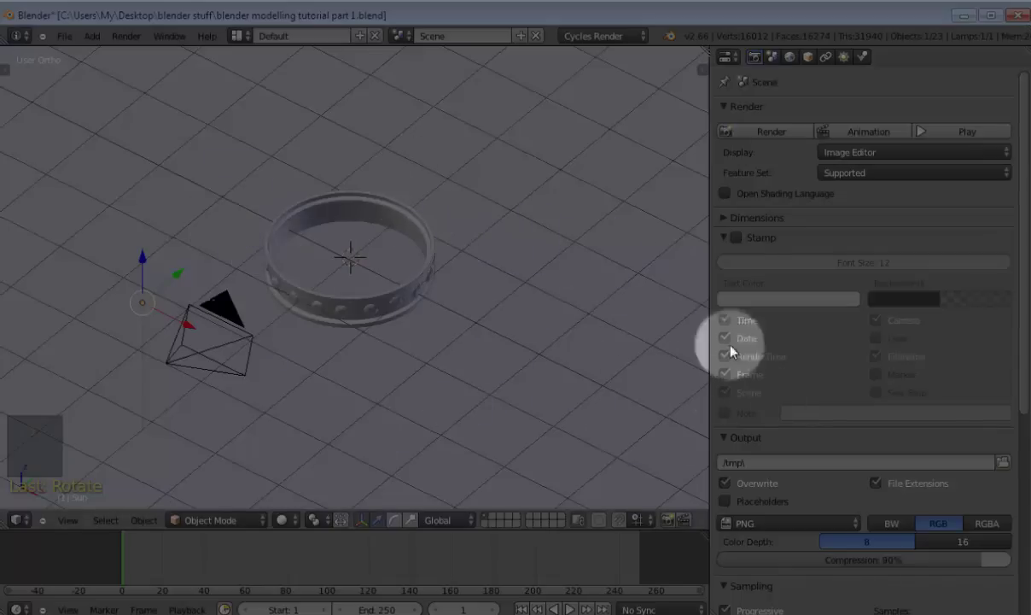
pyautogui.click(736, 238)
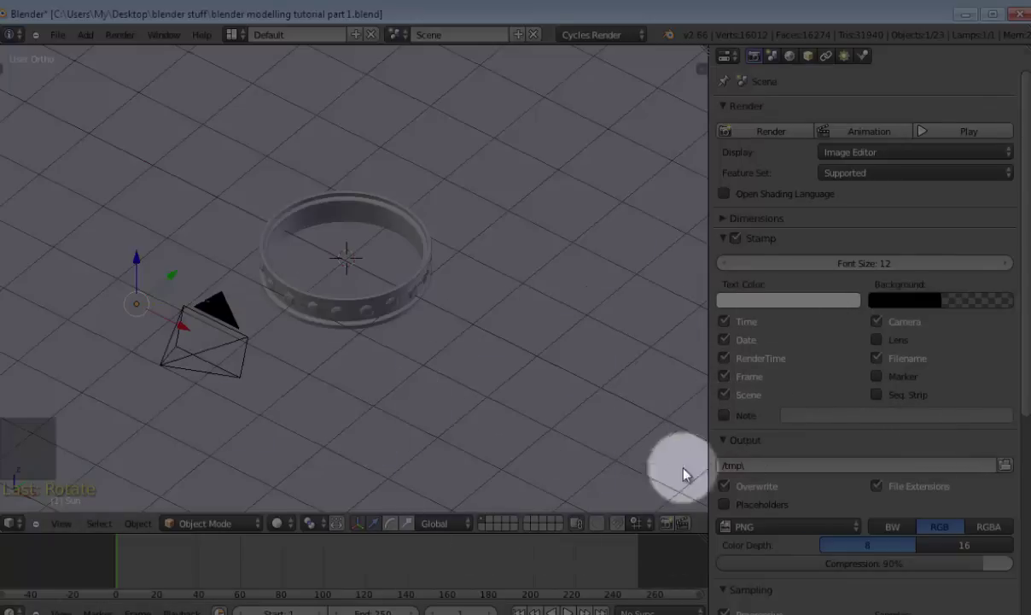
# Enable the stamp Note and enter the creator's name as its text.
pyautogui.click(724, 417)
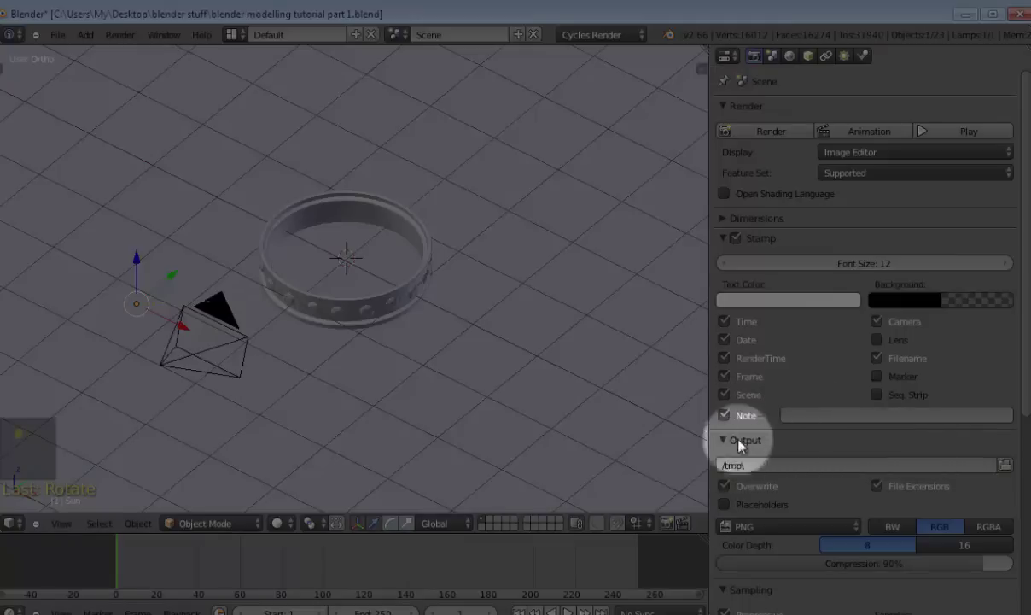
pyautogui.click(833, 417)
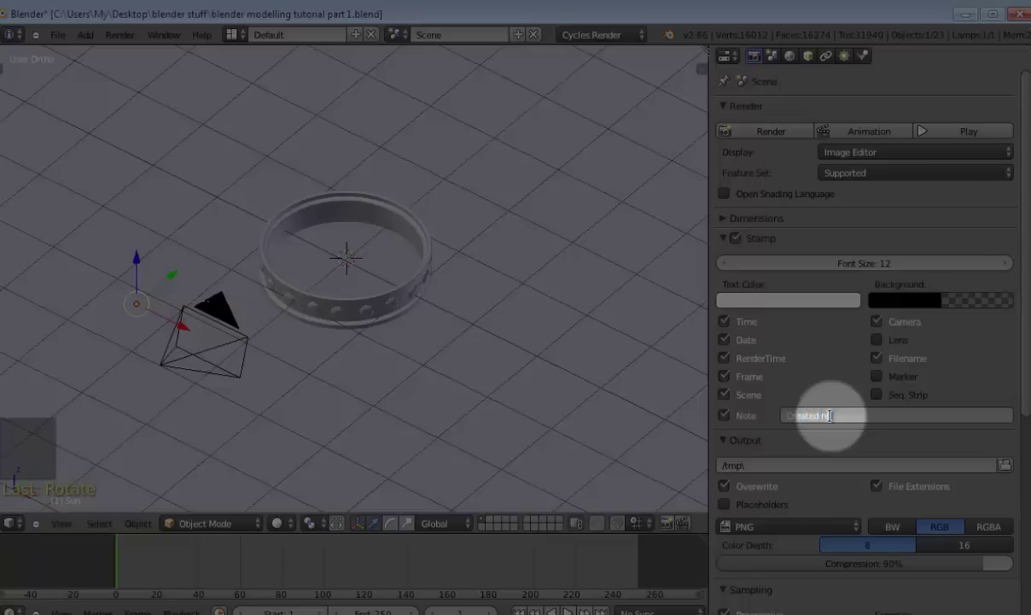
pyautogui.press('BackSpace')
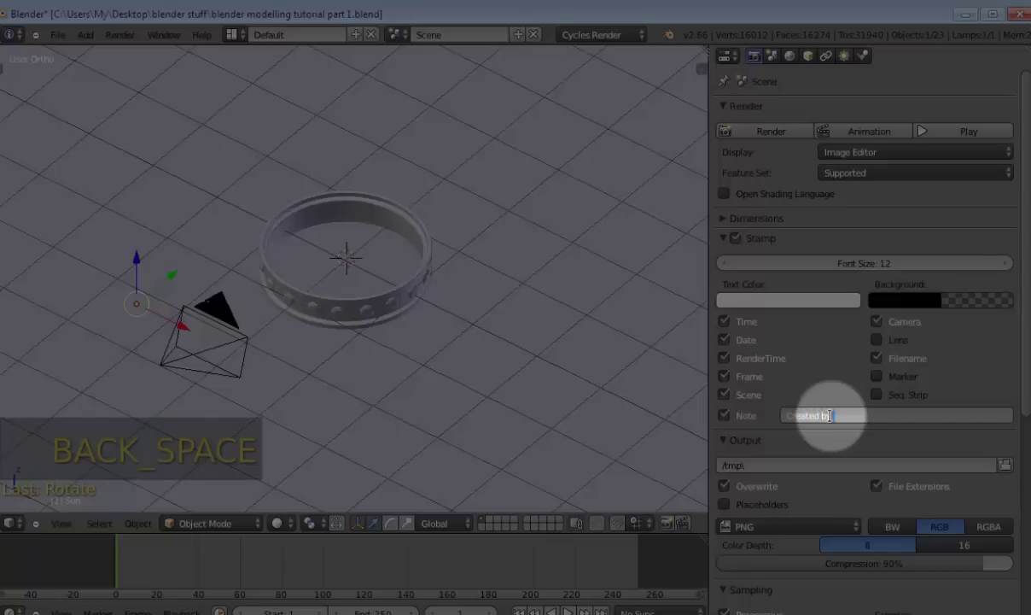
pyautogui.write('Allan Jeremy')
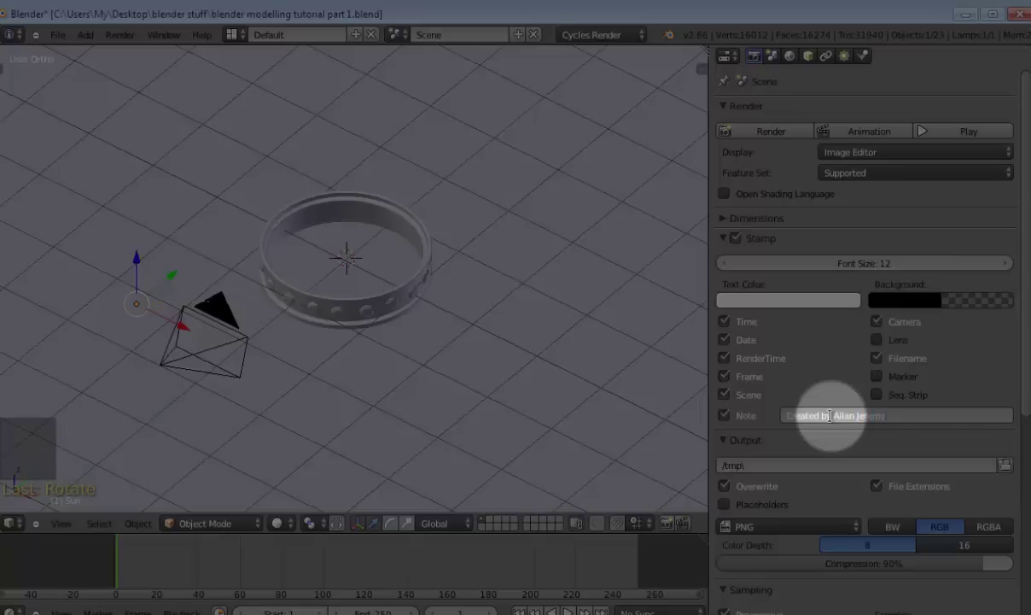
pyautogui.click(957, 469)
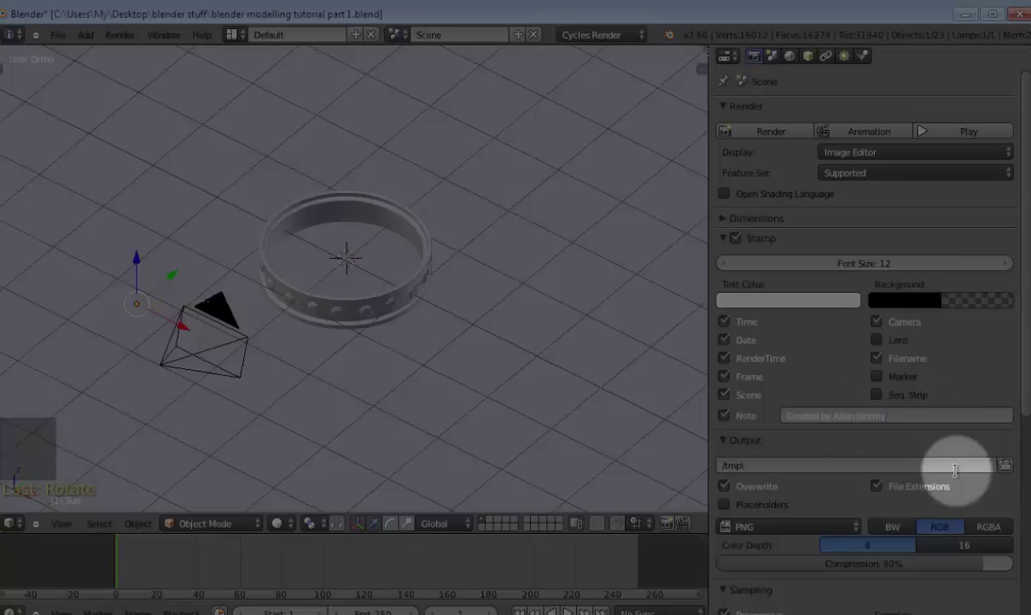
# Untick Time, Date, RenderTime, Frame, Scene, Filename and Camera in the stamp.
pyautogui.click(723, 321)
pyautogui.click(723, 340)
pyautogui.click(724, 357)
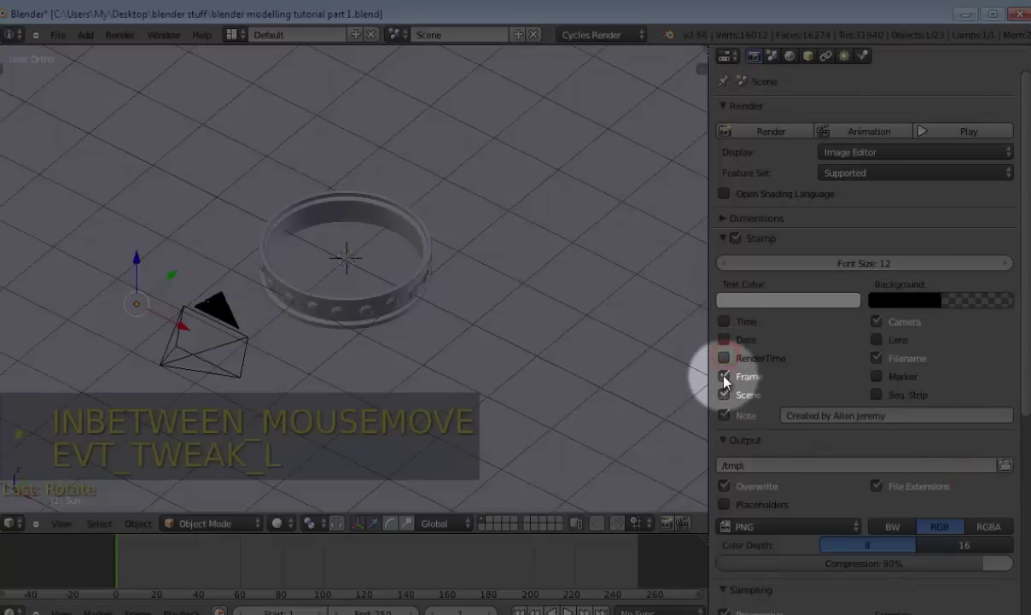
pyautogui.click(724, 375)
pyautogui.click(724, 394)
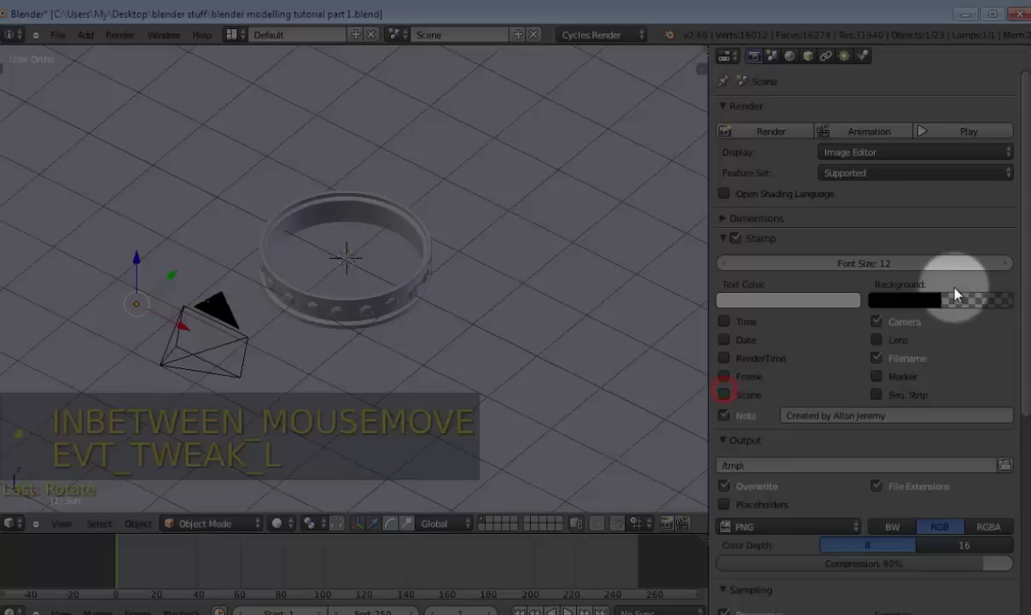
pyautogui.click(877, 358)
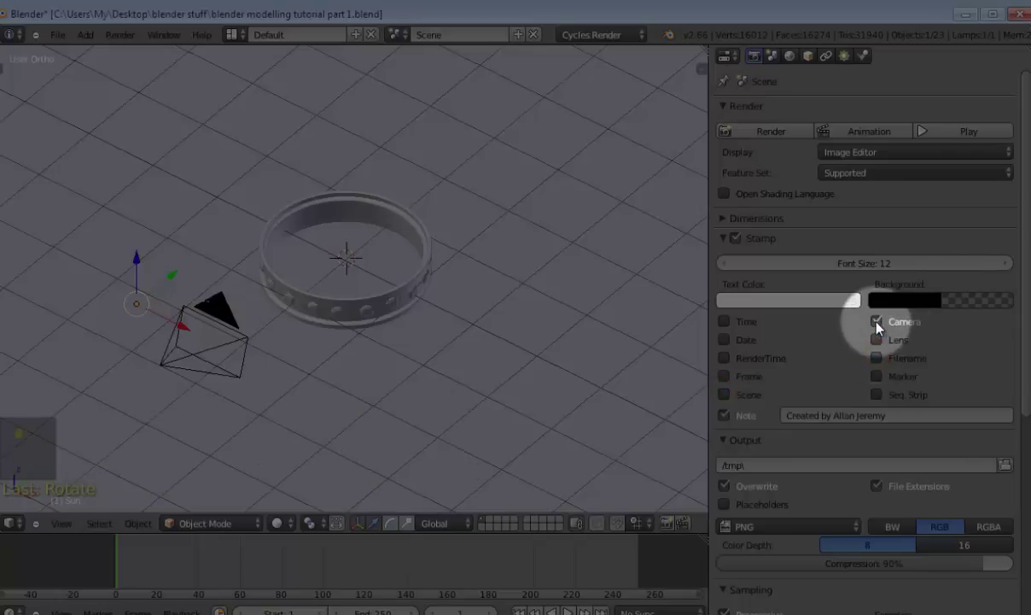
pyautogui.click(876, 321)
# Collapse the Stamp panel.
pyautogui.scroll(-2, 866, 396)
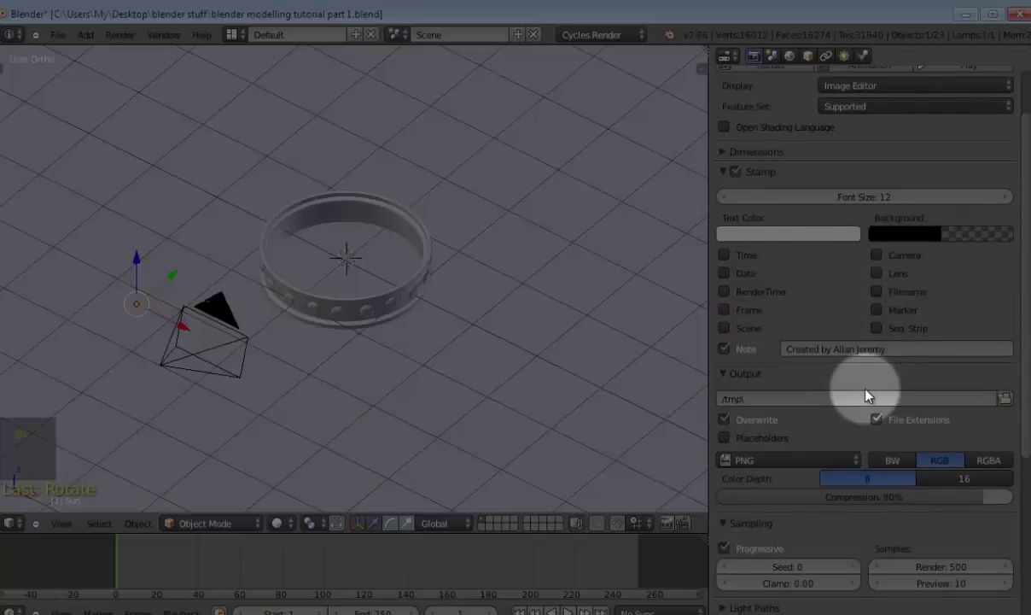
pyautogui.scroll(-2, 874, 376)
pyautogui.scroll(-1, 875, 373)
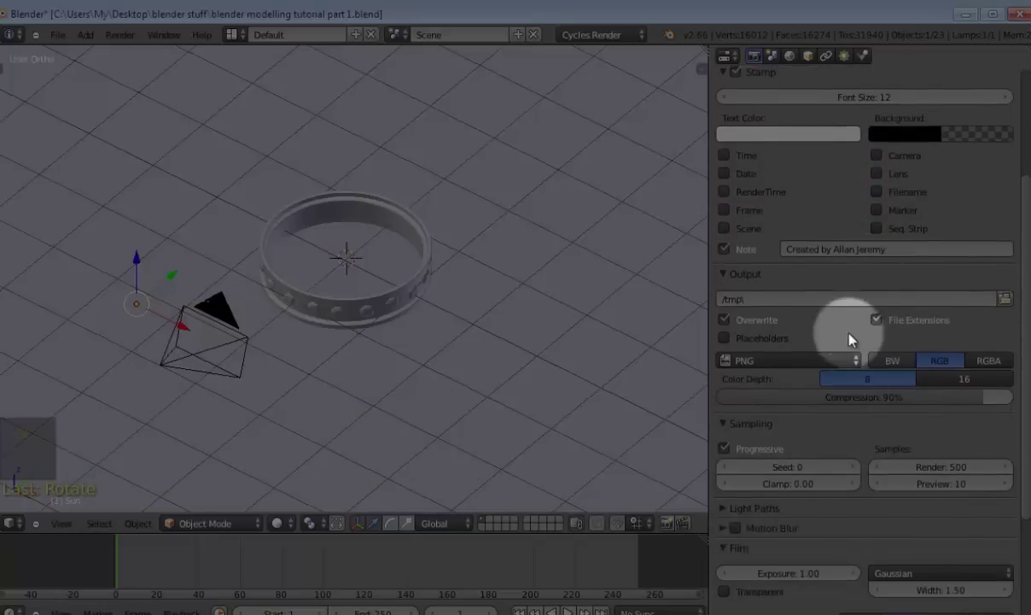
pyautogui.scroll(2, 753, 209)
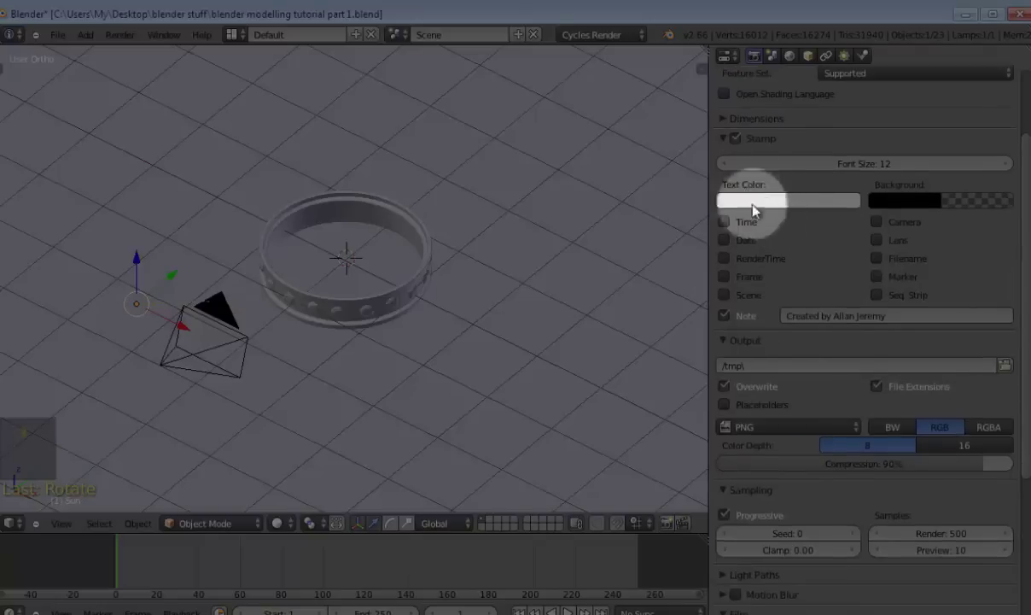
pyautogui.click(722, 139)
pyautogui.scroll(1, 717, 213)
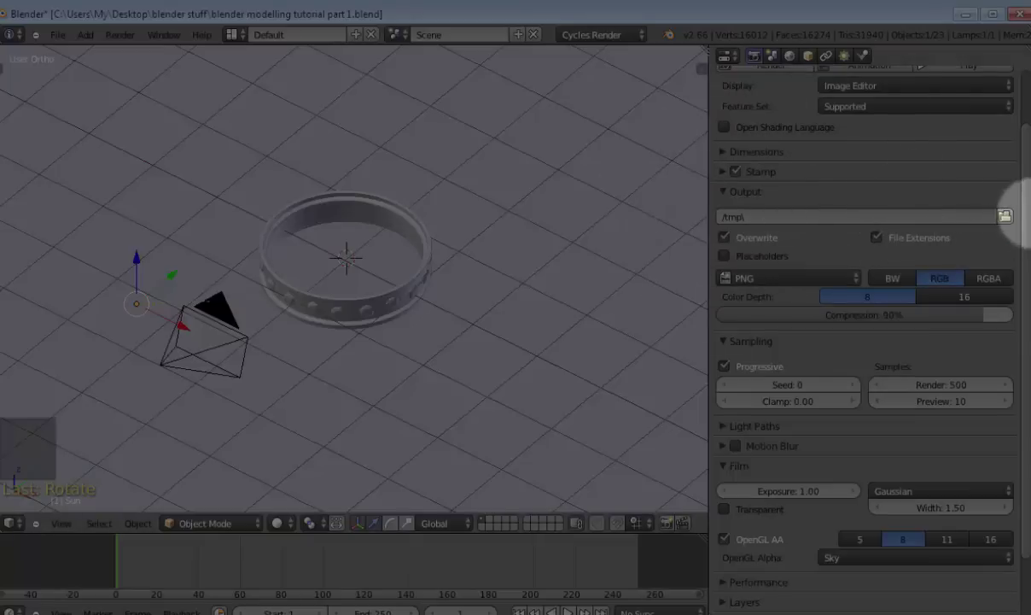
# Browse the output path to the Desktop and create a new folder named 'Tutorial'.
pyautogui.click(1004, 217)
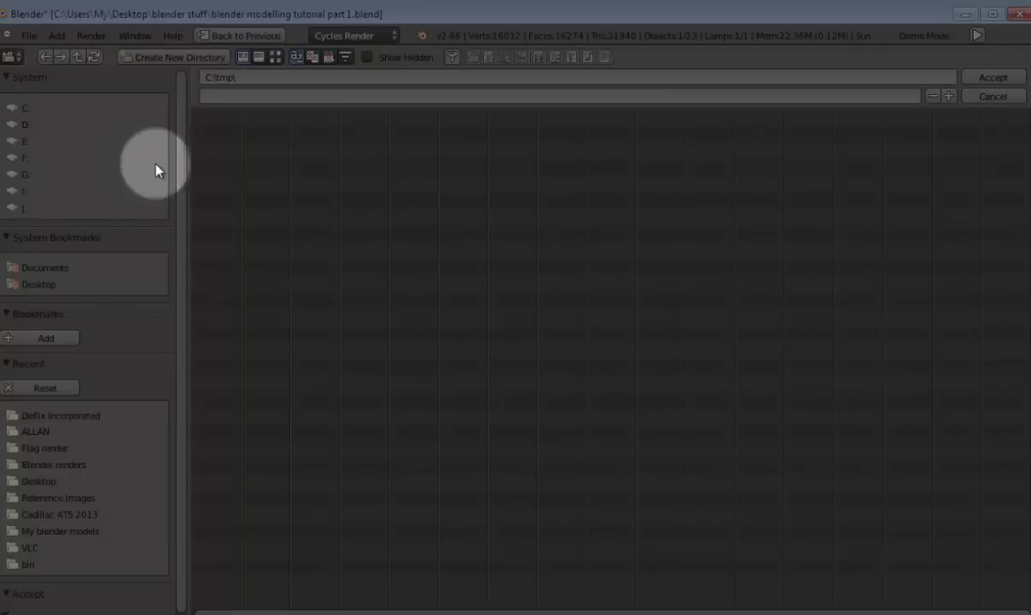
pyautogui.click(39, 284)
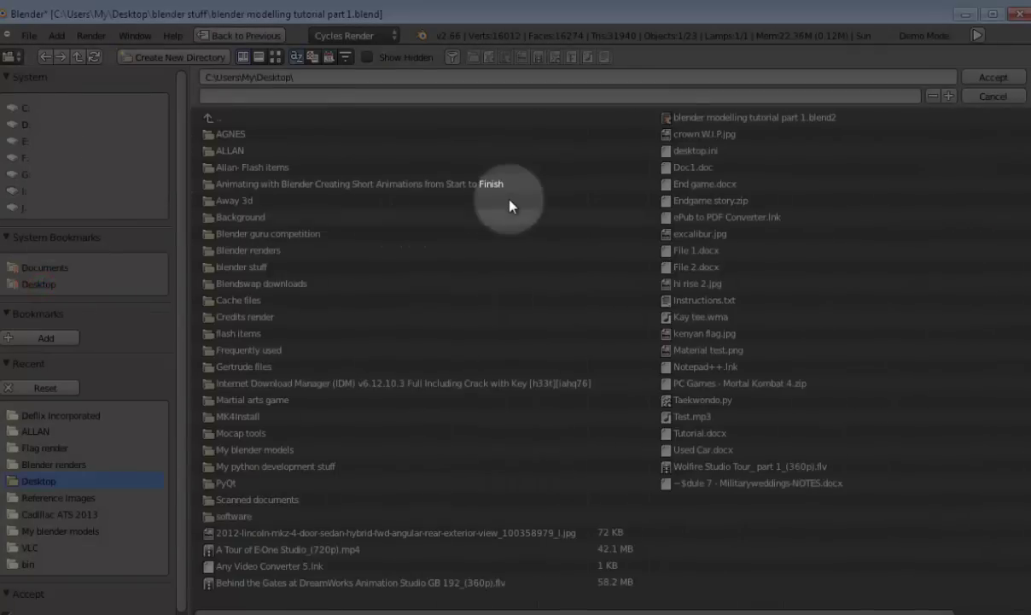
pyautogui.press('i')
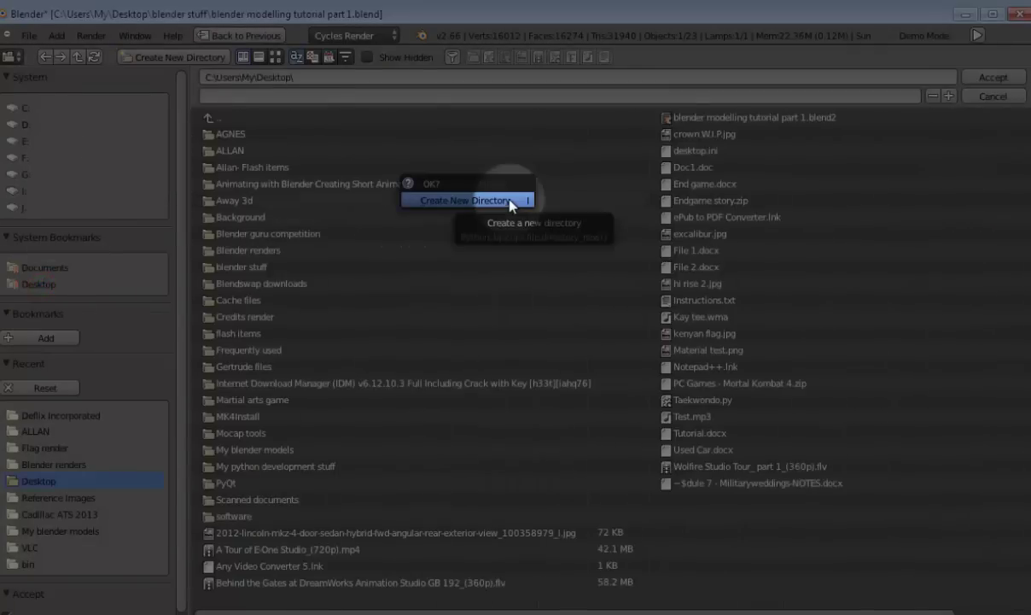
pyautogui.click(508, 201)
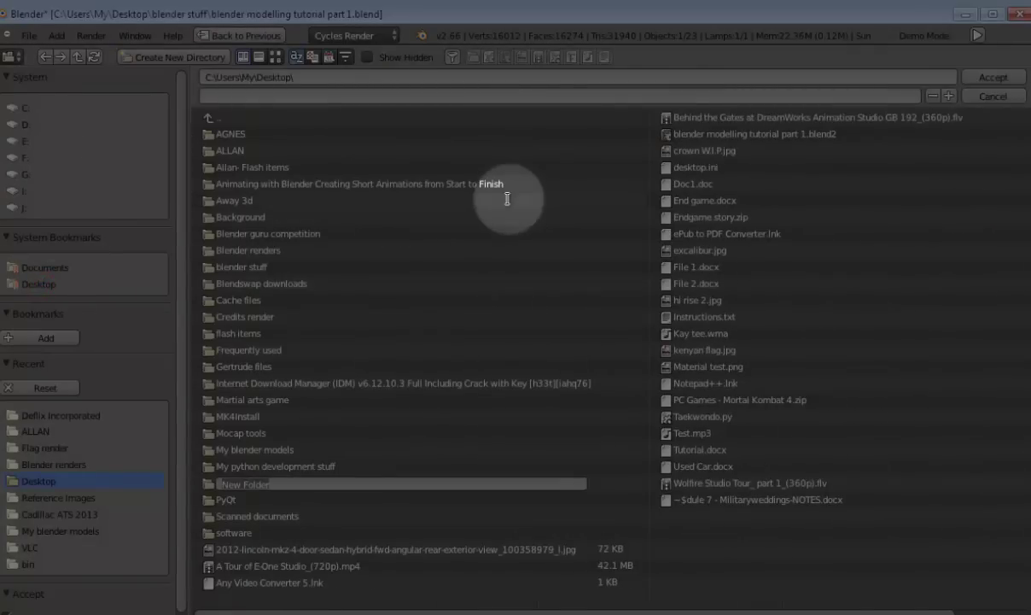
pyautogui.write('Tutori')
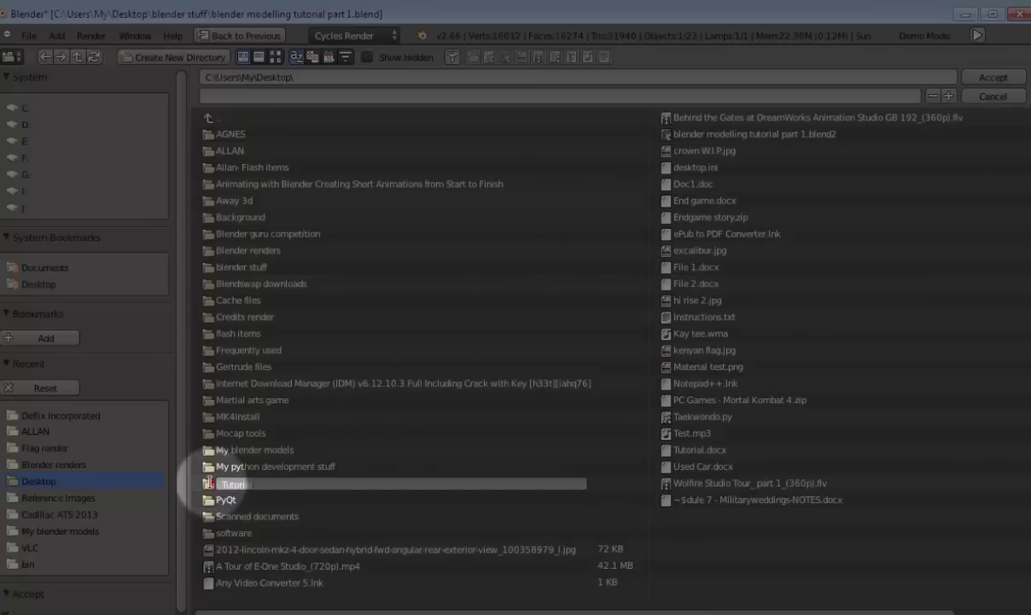
pyautogui.click(198, 489)
# Open the Tutorial folder and accept it as the render output path.
pyautogui.click(213, 491)
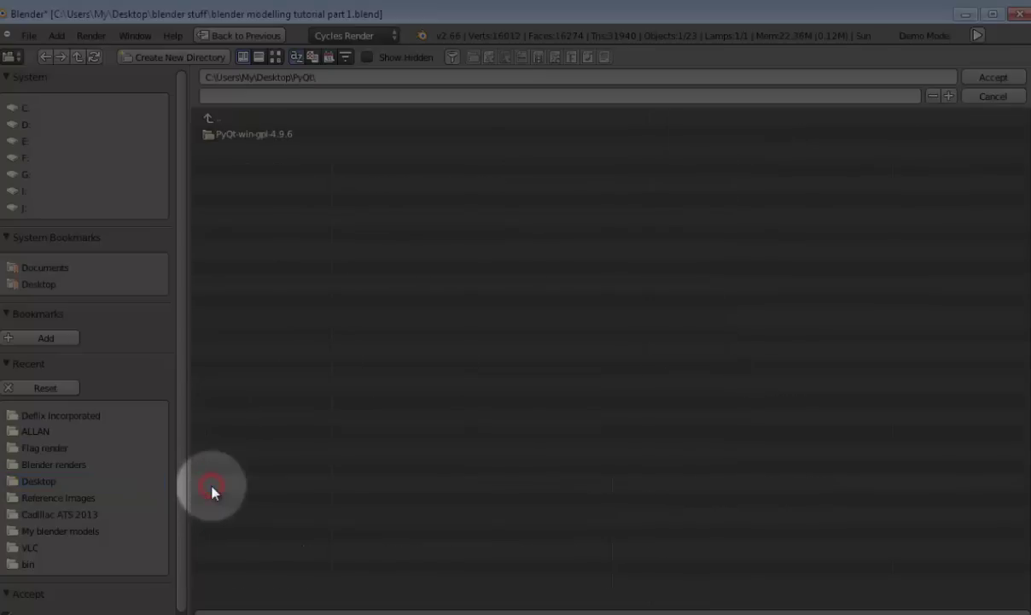
pyautogui.click(218, 124)
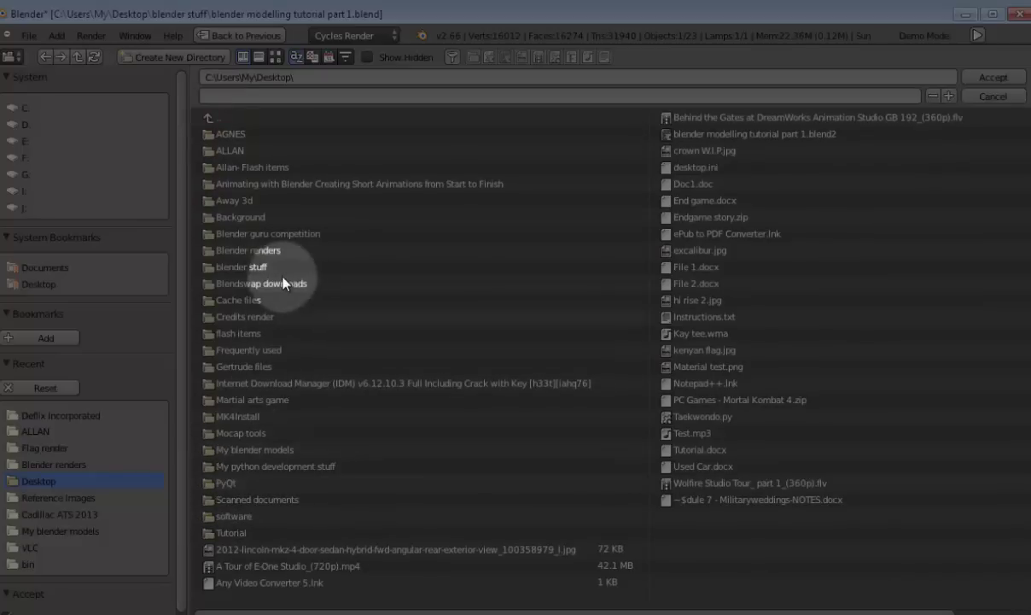
pyautogui.click(245, 534)
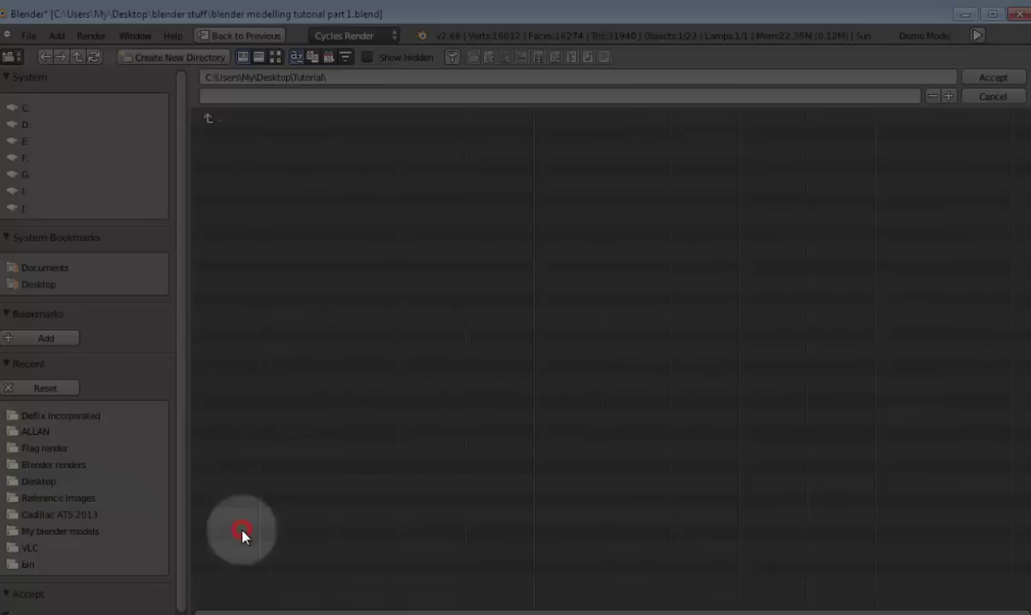
pyautogui.click(991, 79)
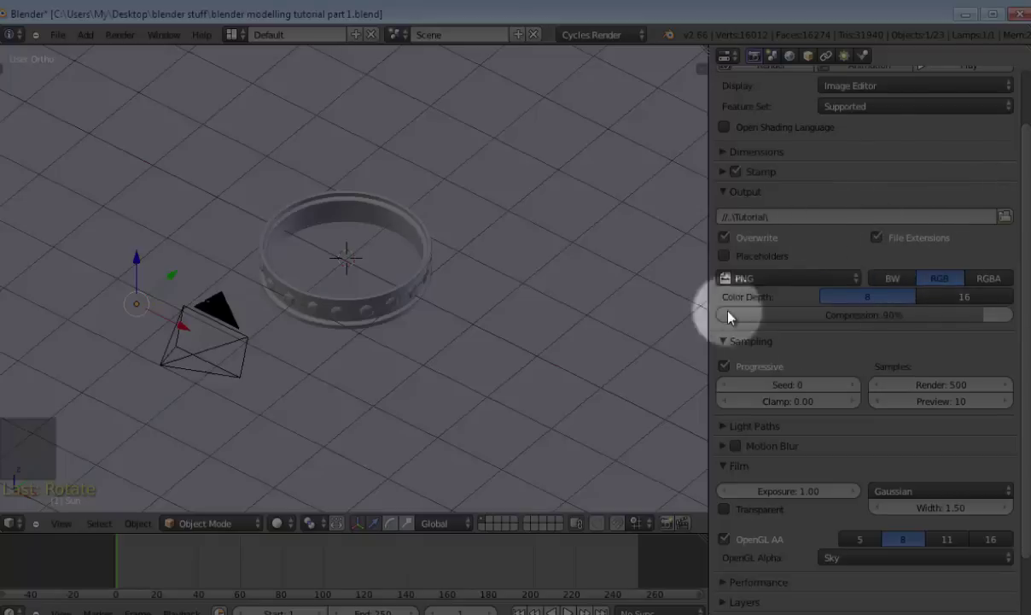
pyautogui.click(785, 279)
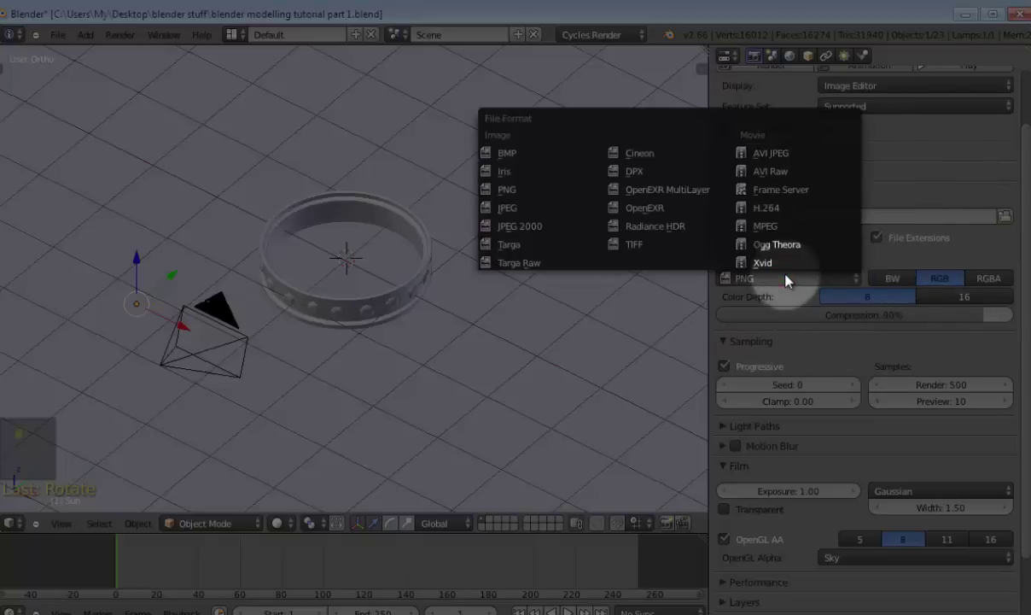
pyautogui.click(801, 291)
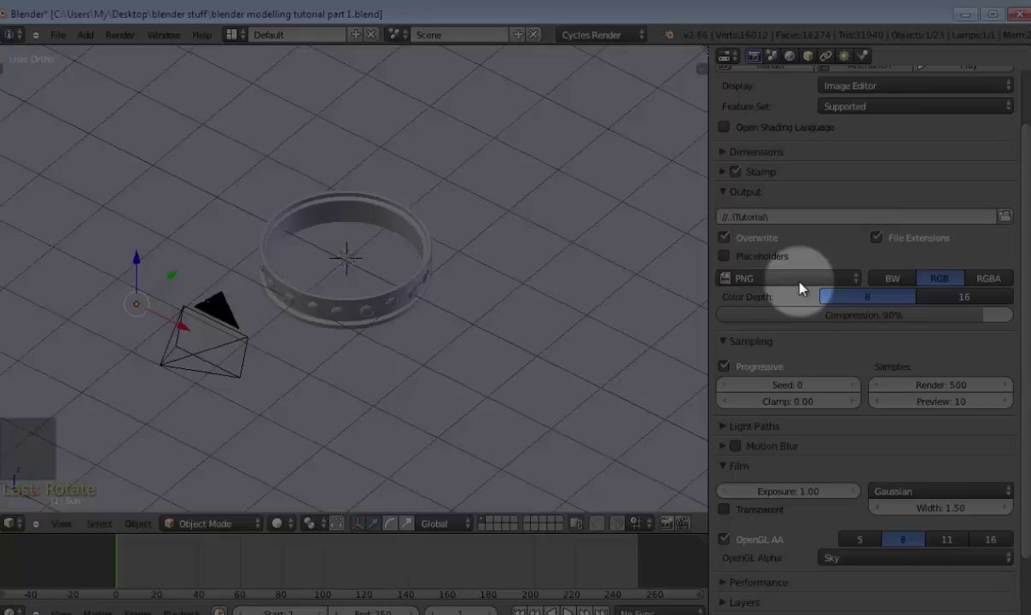
pyautogui.click(797, 284)
pyautogui.click(796, 286)
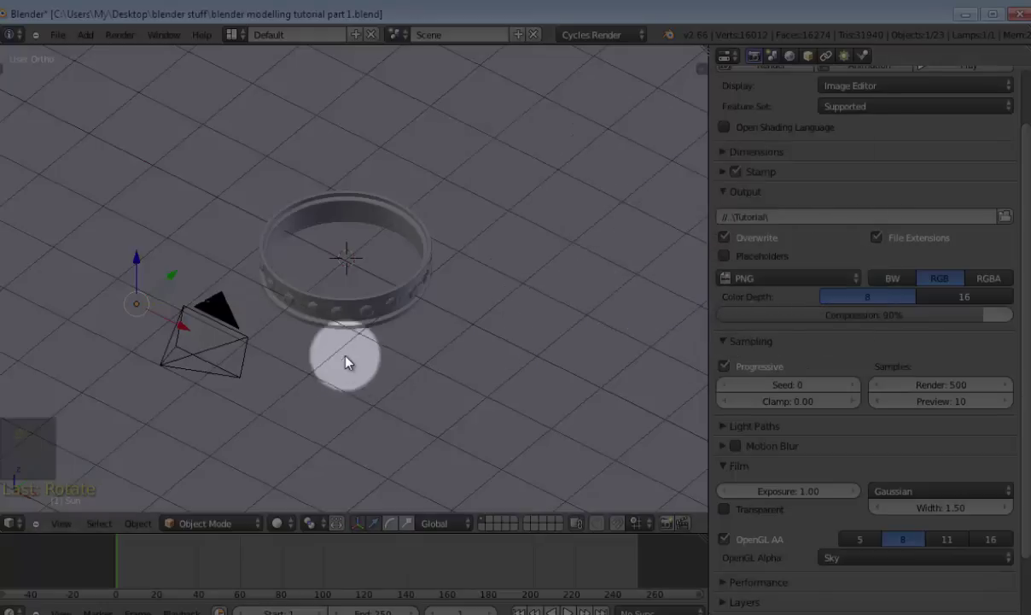
pyautogui.scroll(1, 533, 301)
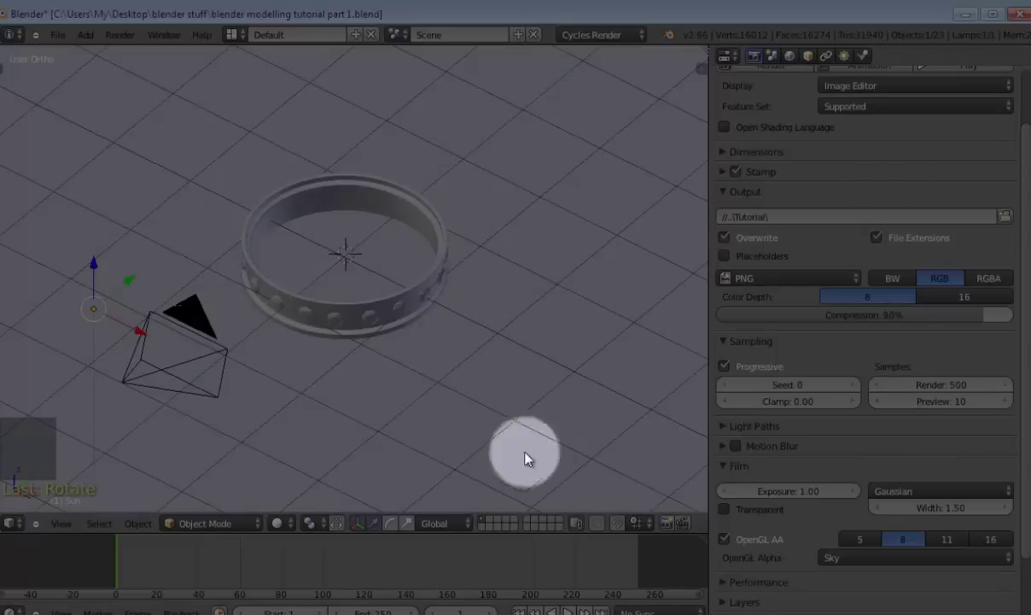
pyautogui.moveTo(455, 325); pyautogui.dragTo(361, 295, button='middle')
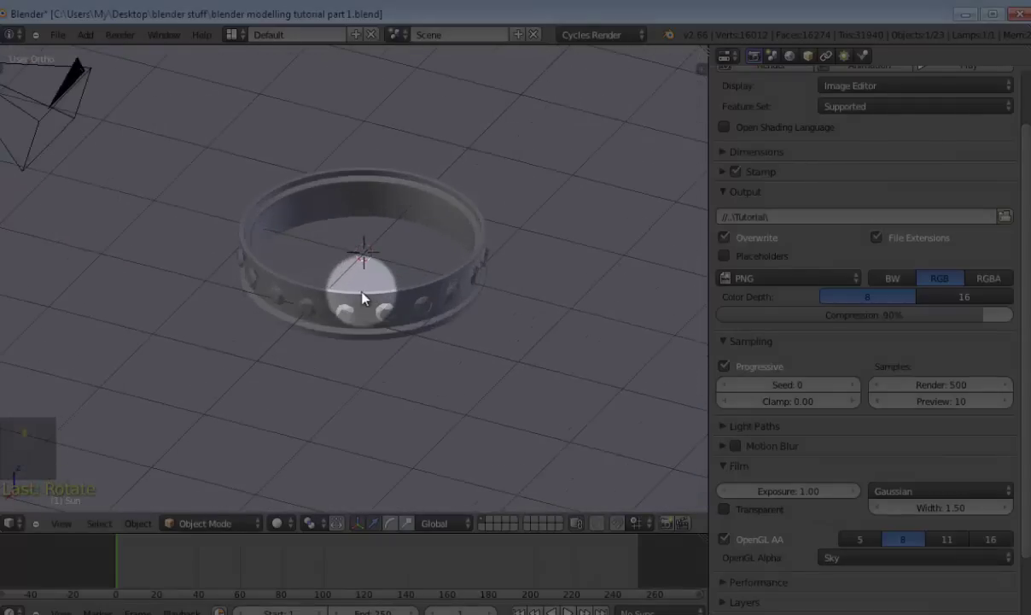
pyautogui.click(777, 282)
pyautogui.click(815, 282)
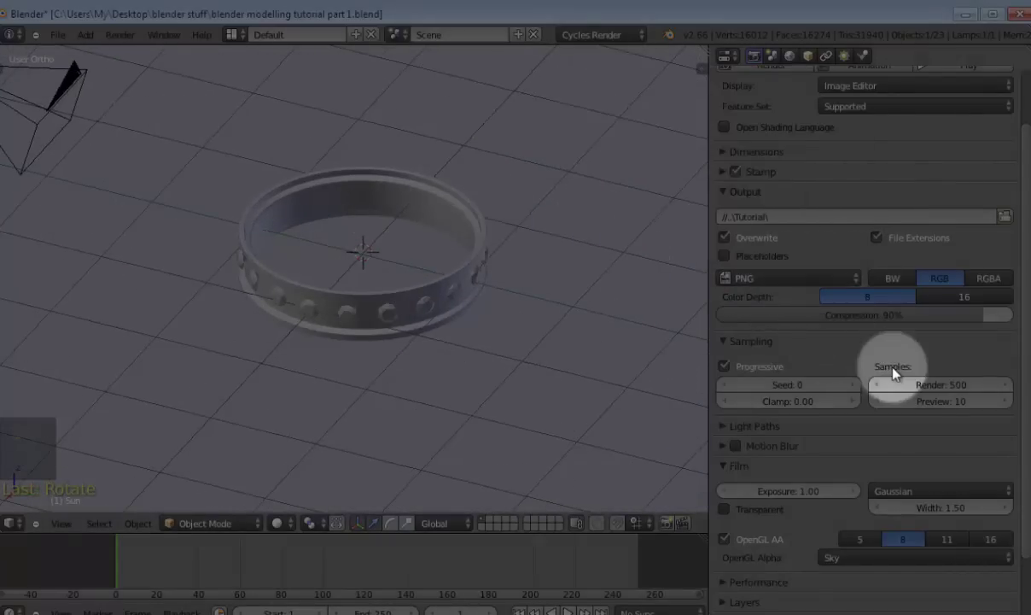
pyautogui.scroll(3, 889, 373)
pyautogui.scroll(-6, 875, 453)
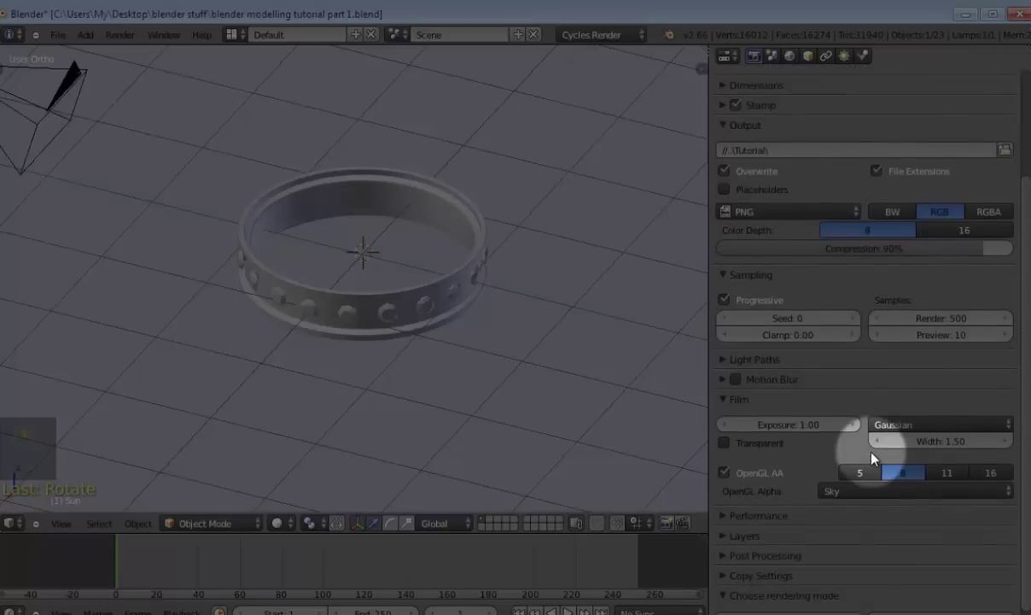
pyautogui.scroll(2, 671, 271)
pyautogui.scroll(6, 781, 278)
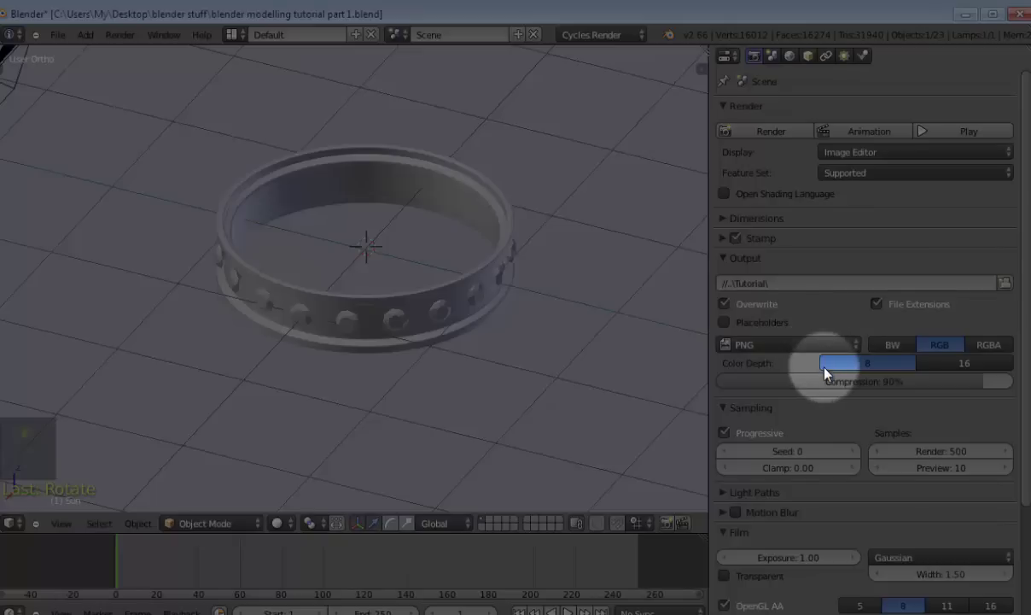
pyautogui.scroll(-6, 870, 433)
pyautogui.scroll(-1, 872, 442)
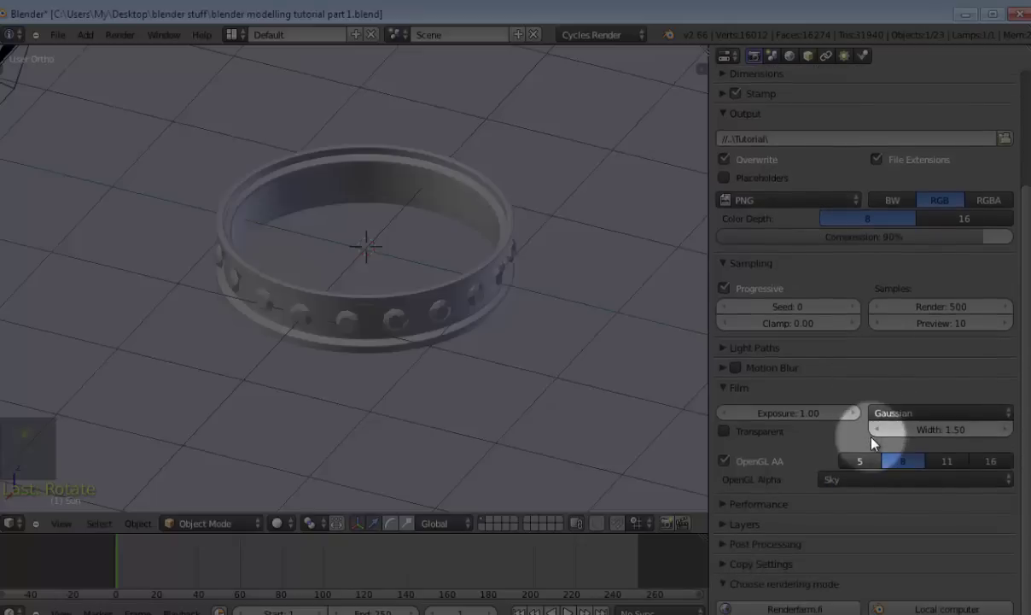
# Switch the PNG colour mode from RGB to RGBA and collapse the Output panel.
pyautogui.click(990, 203)
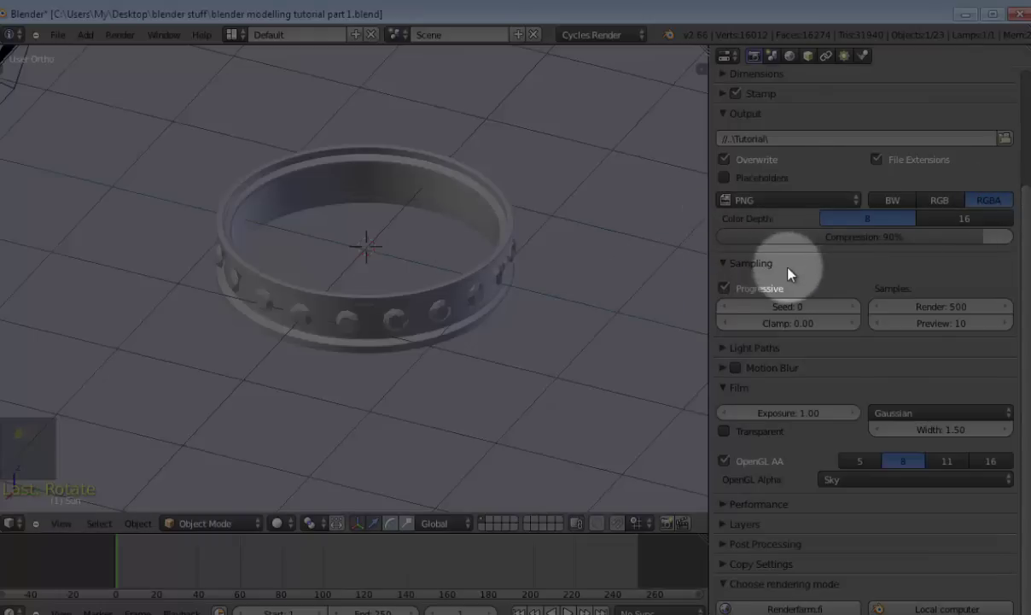
pyautogui.scroll(2, 751, 222)
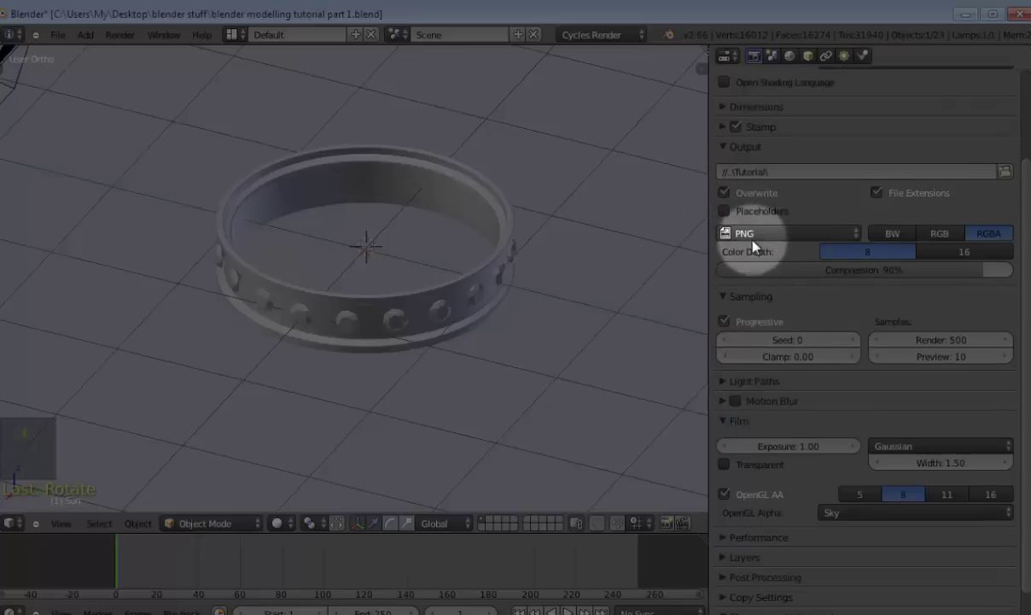
pyautogui.click(721, 180)
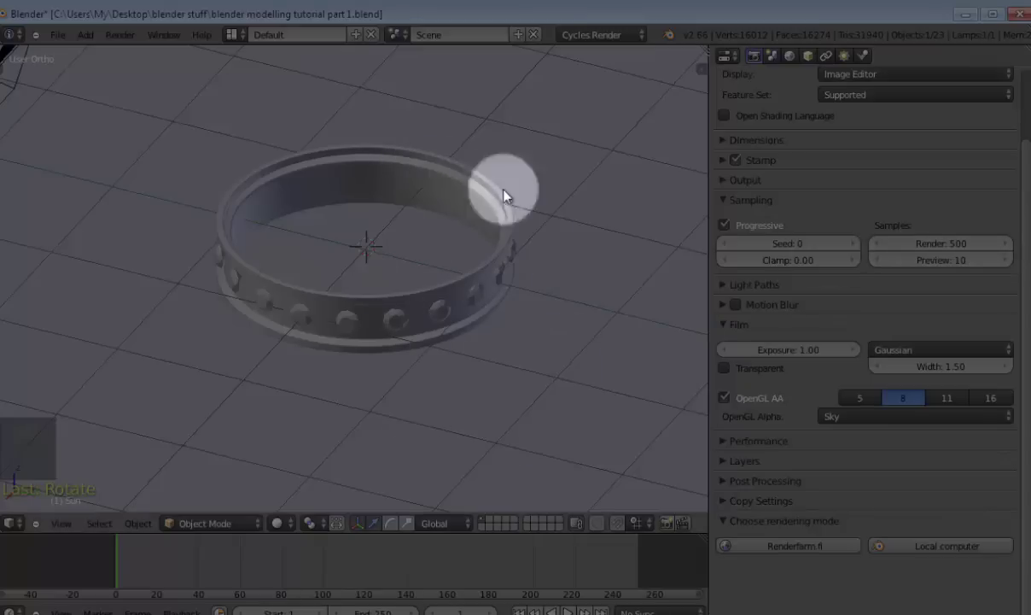
pyautogui.moveTo(414, 380); pyautogui.dragTo(401, 321, button='middle')
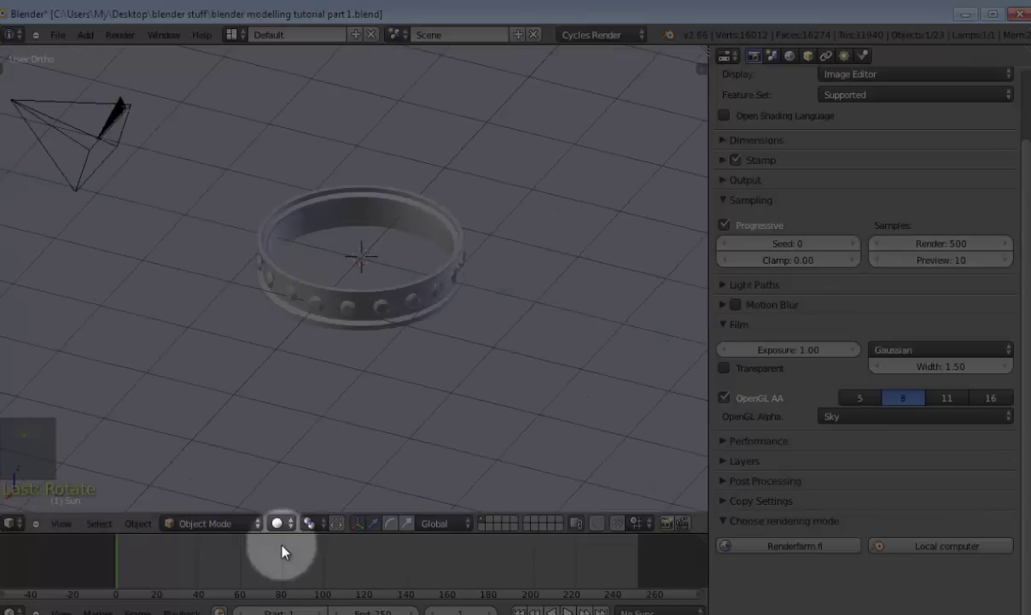
pyautogui.click(276, 522)
pyautogui.click(307, 415)
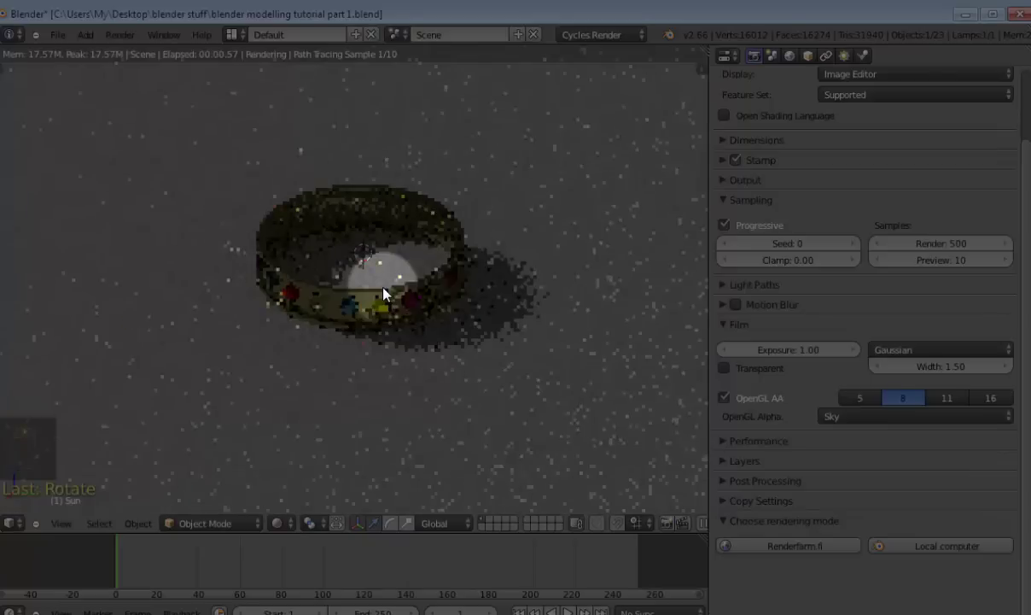
pyautogui.moveTo(384, 292); pyautogui.dragTo(372, 364, button='middle')
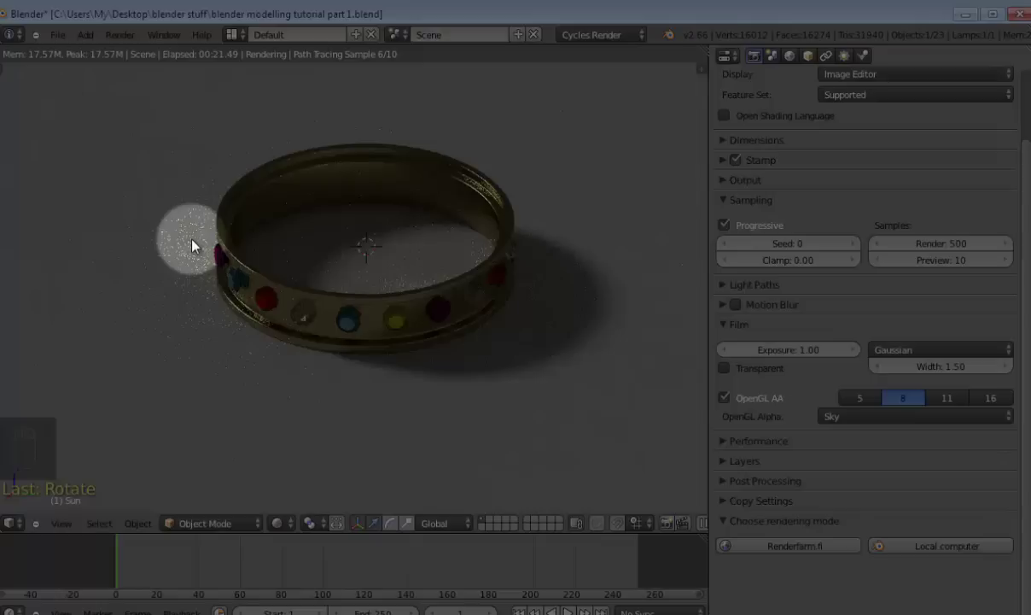
pyautogui.press('z')
pyautogui.press('z')
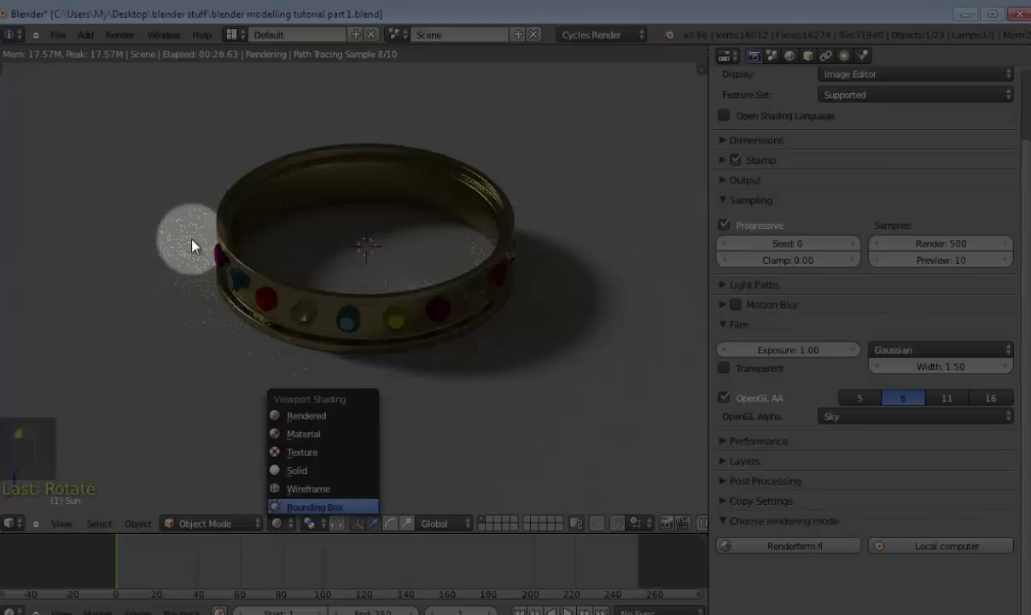
pyautogui.press('Up')
pyautogui.press('Up')
pyautogui.press('Return')
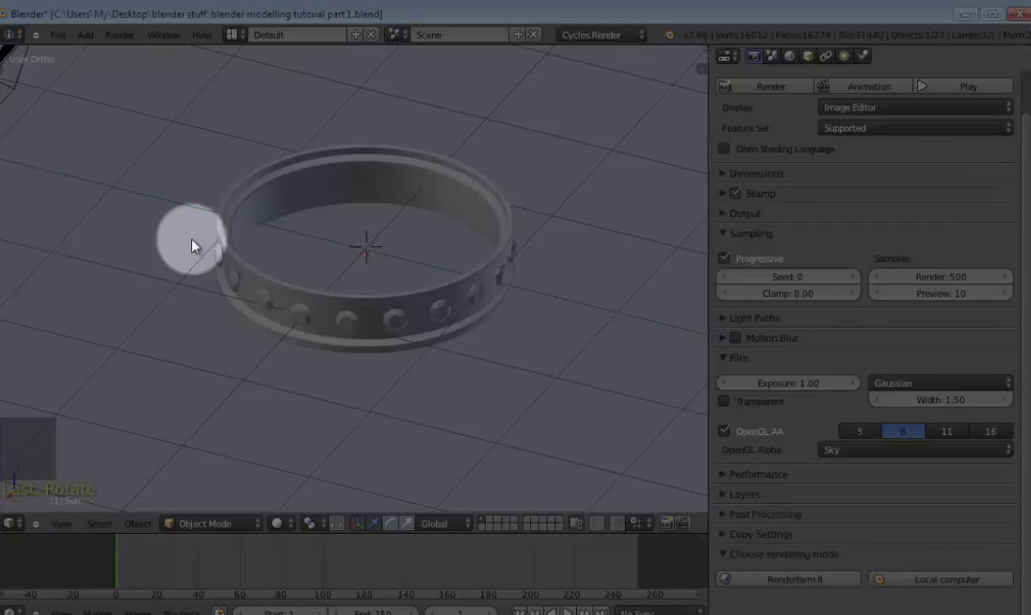
# Orbit and zoom the view around the ring, ending overhead to see inside it.
pyautogui.scroll(-2, 191, 246)
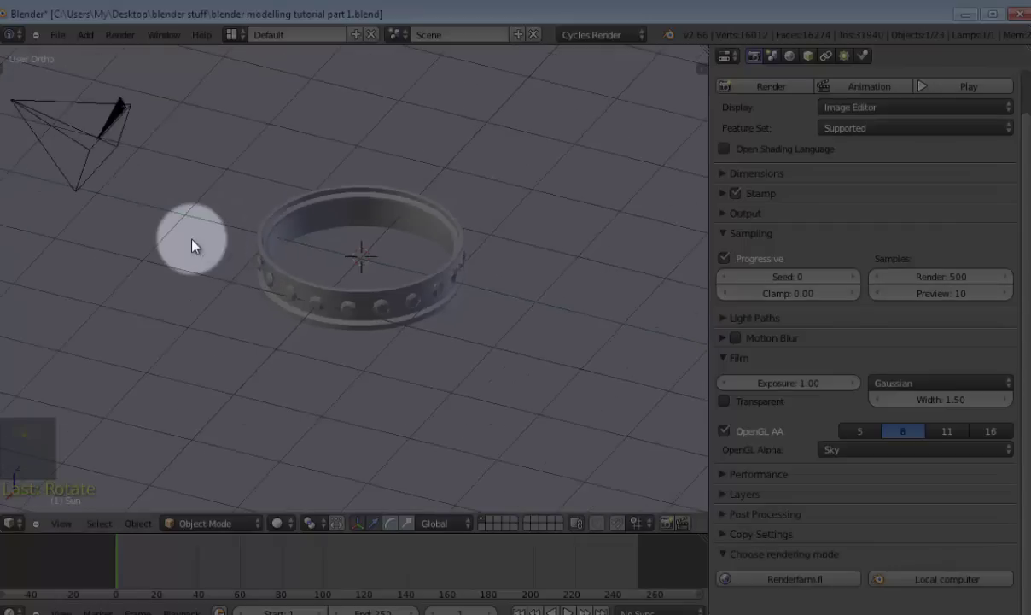
pyautogui.scroll(-2, 191, 246)
pyautogui.press('KP_8')
pyautogui.press('KP_8')
pyautogui.press('KP_8')
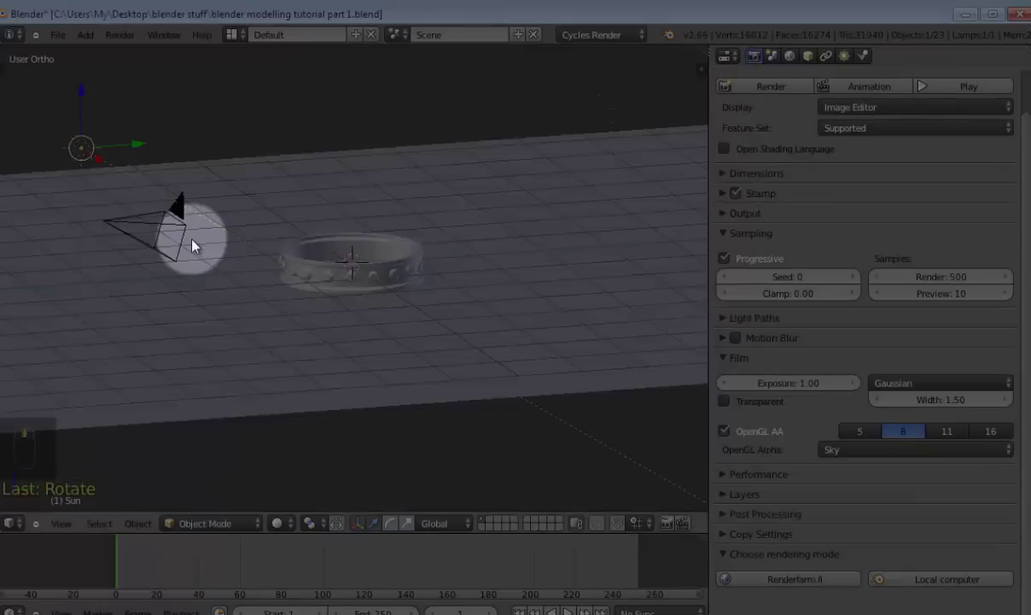
pyautogui.scroll(2, 191, 246)
pyautogui.press('KP_2')
pyautogui.press('KP_2')
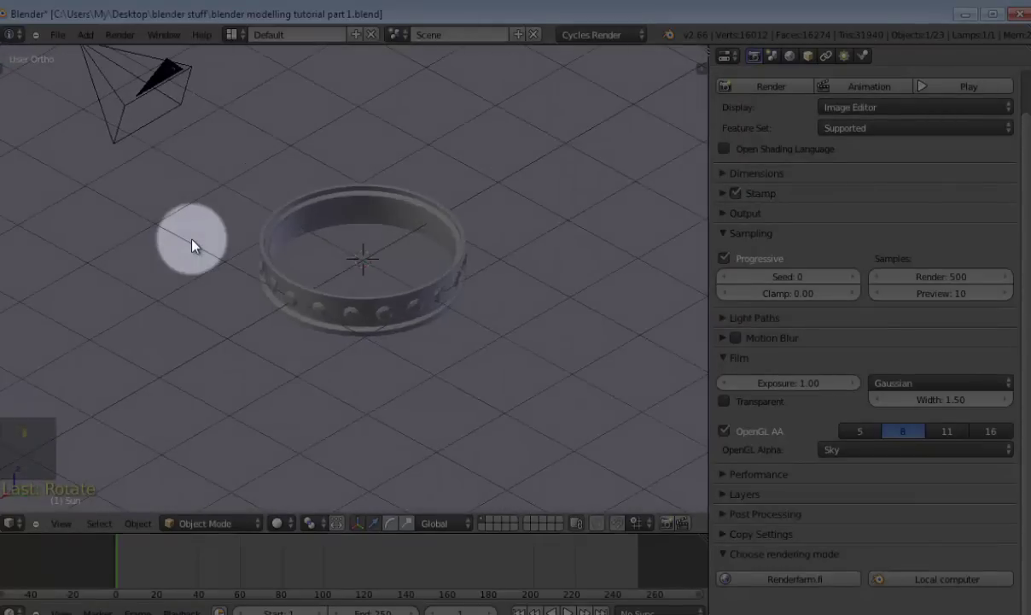
pyautogui.press('KP_8')
pyautogui.press('KP_8')
pyautogui.scroll(3, 191, 246)
pyautogui.press('KP_2')
pyautogui.press('KP_2')
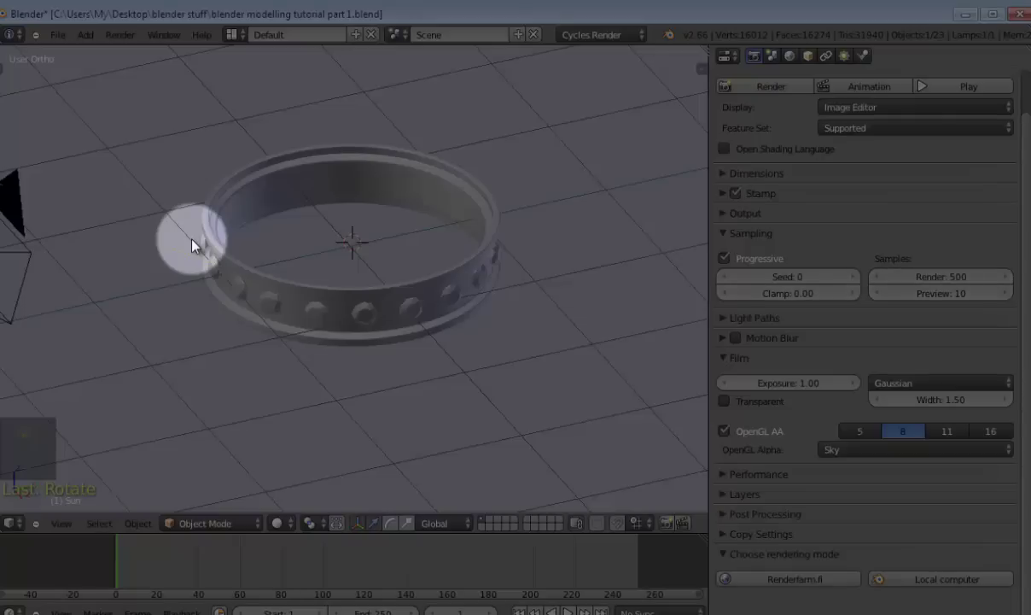
# Change the Cycles render samples from 500 to 100 and collapse the Sampling panel.
pyautogui.press('Return')
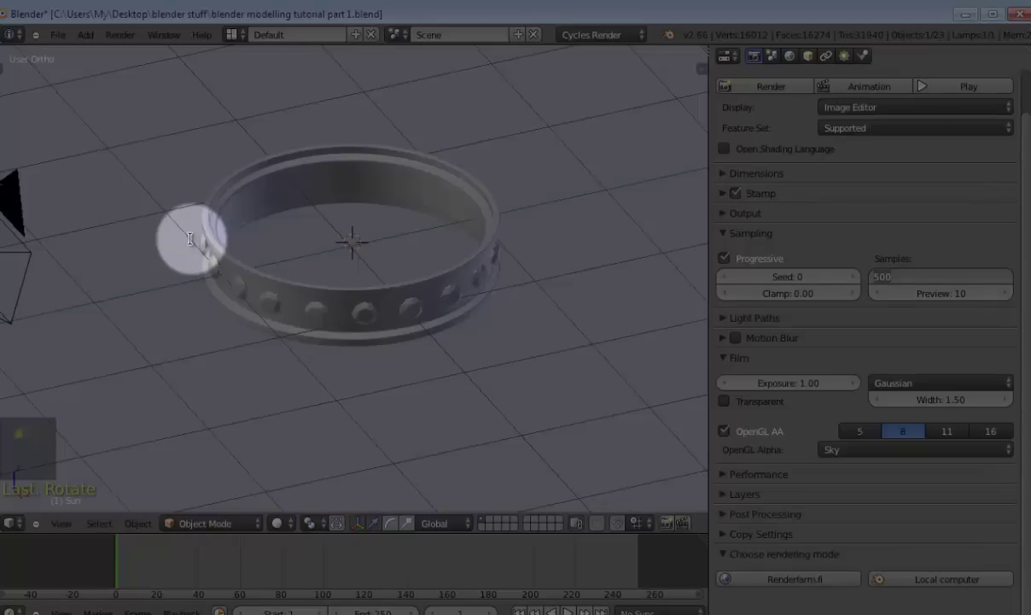
pyautogui.write('200')
pyautogui.press('BackSpace')
pyautogui.press('BackSpace')
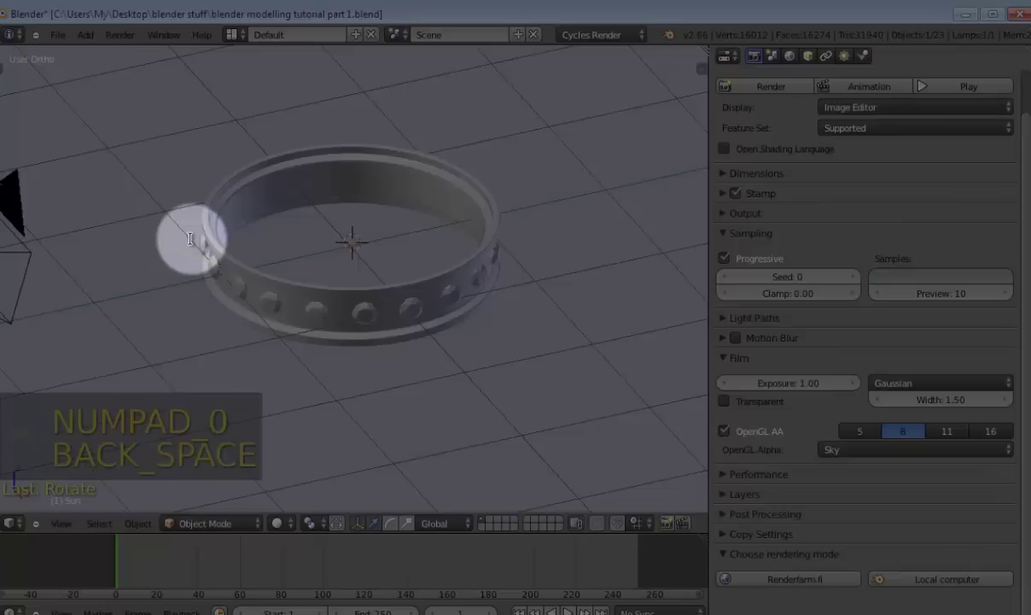
pyautogui.write('00')
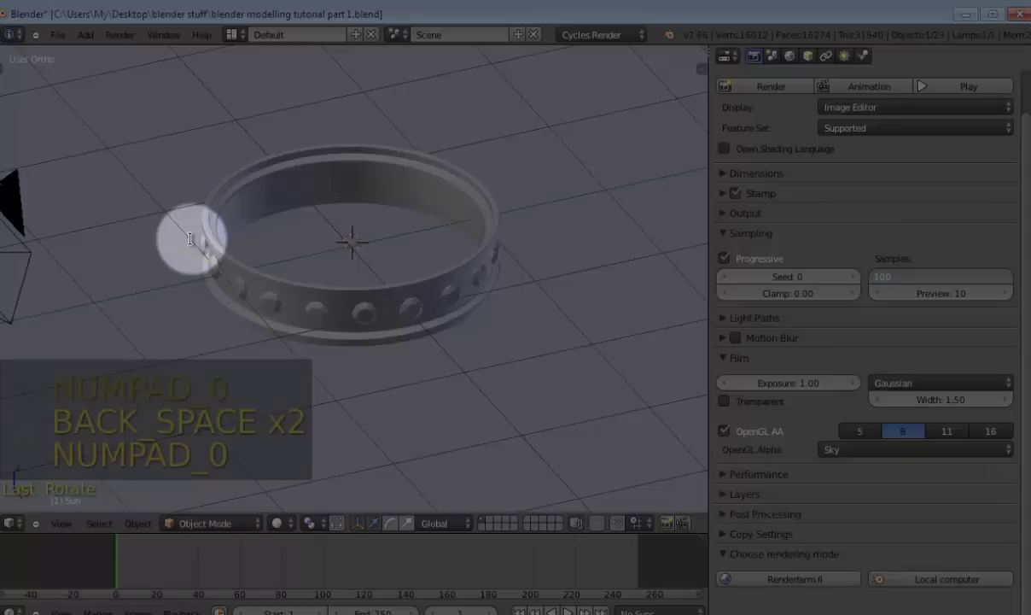
pyautogui.press('Return')
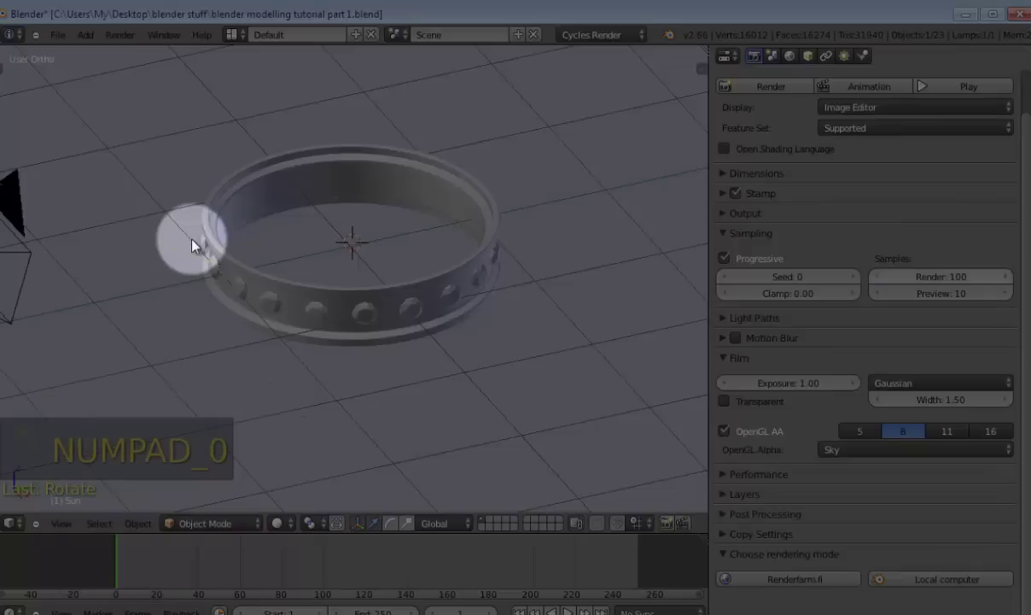
pyautogui.press('a')
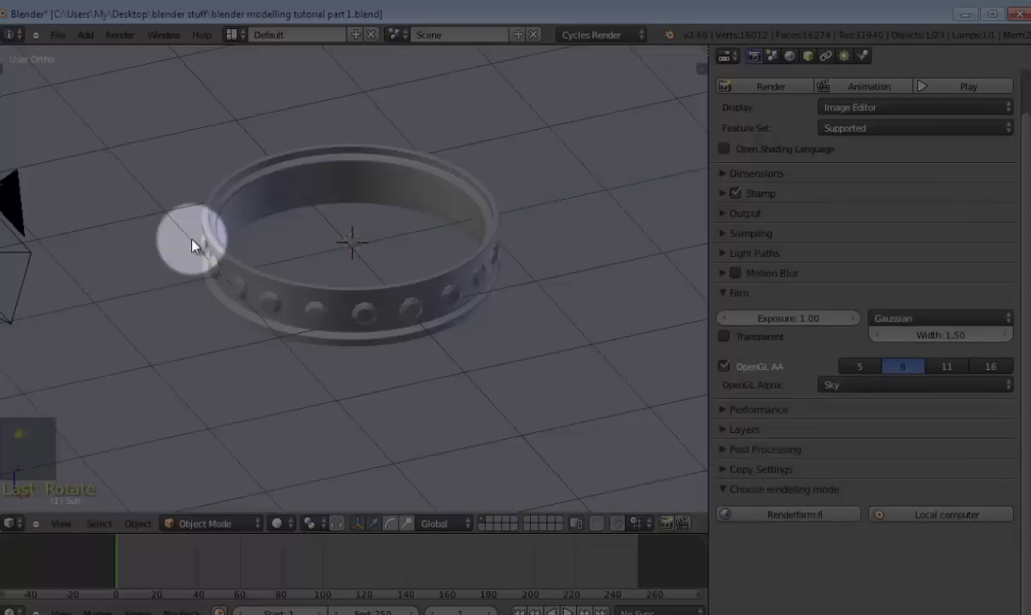
pyautogui.press('a')
pyautogui.press('a')
pyautogui.press('a')
pyautogui.moveTo(192, 246); pyautogui.dragTo(192, 246, button='middle')
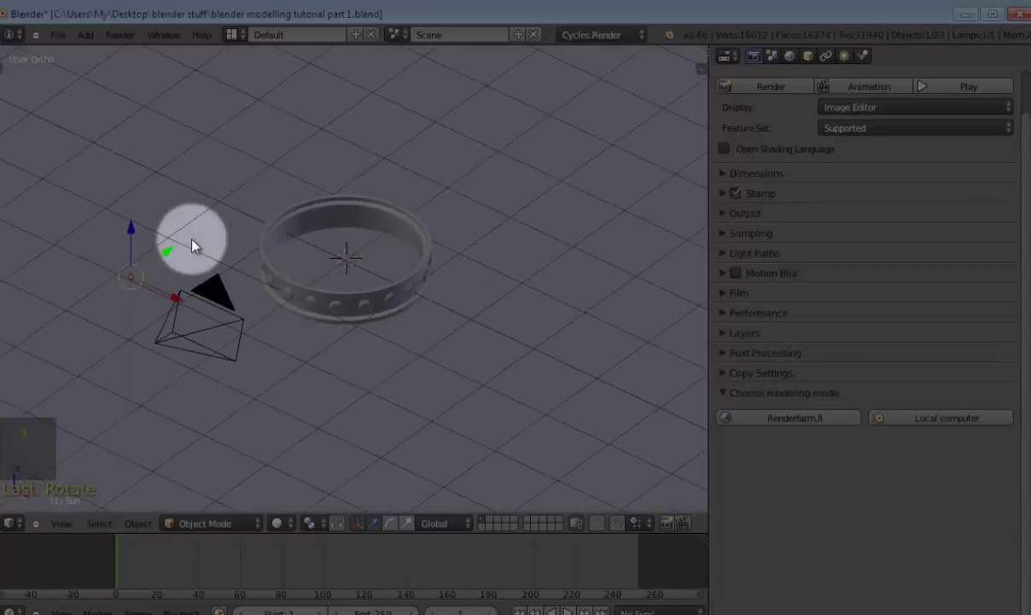
pyautogui.rightClick(192, 245)
pyautogui.rightClick(192, 246)
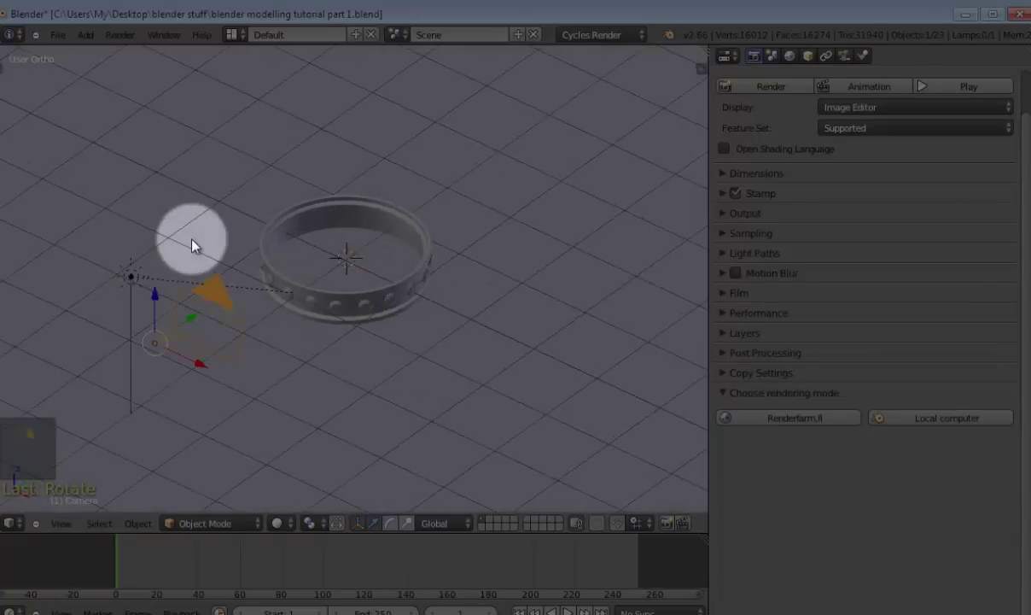
pyautogui.press('KP_0')
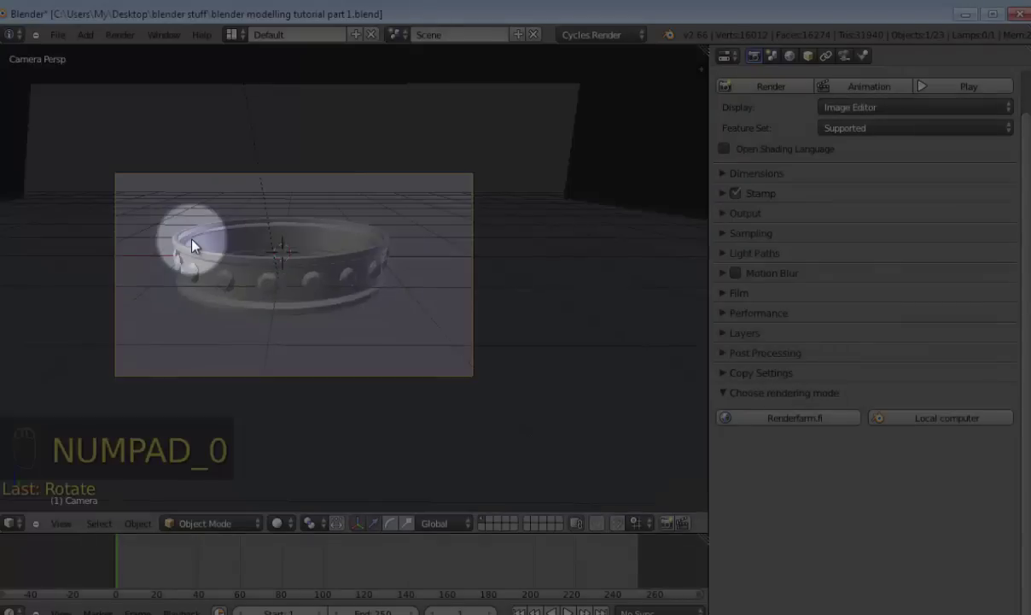
pyautogui.scroll(2, 192, 245)
pyautogui.scroll(-2, 192, 245)
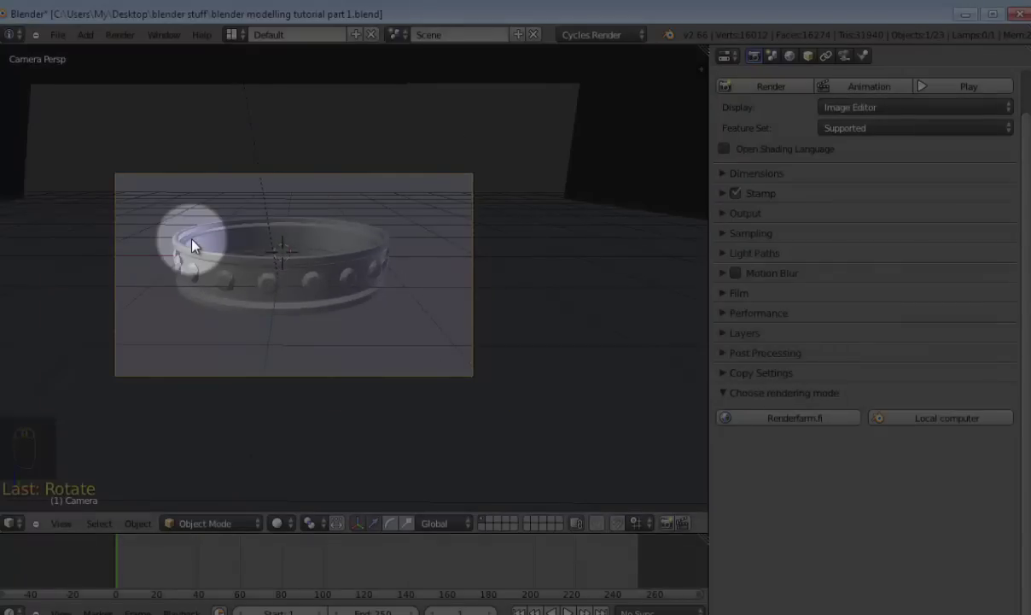
pyautogui.moveTo(192, 245); pyautogui.dragTo(192, 245, button='middle')
pyautogui.scroll(2, 192, 245)
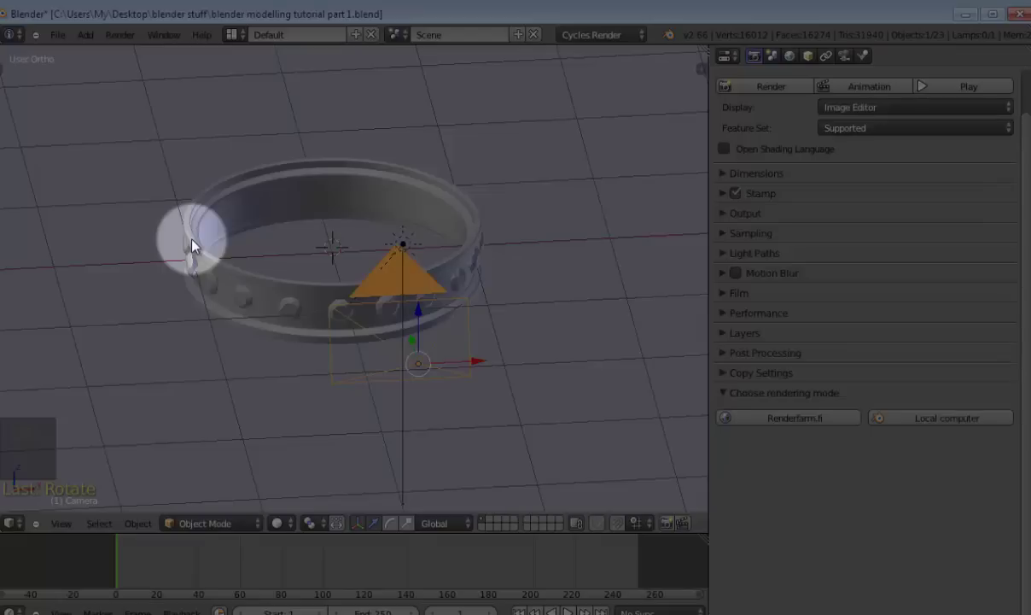
# Render the ring with F12 in Cycles and zoom around the render result as tiles trace.
pyautogui.press('F12')
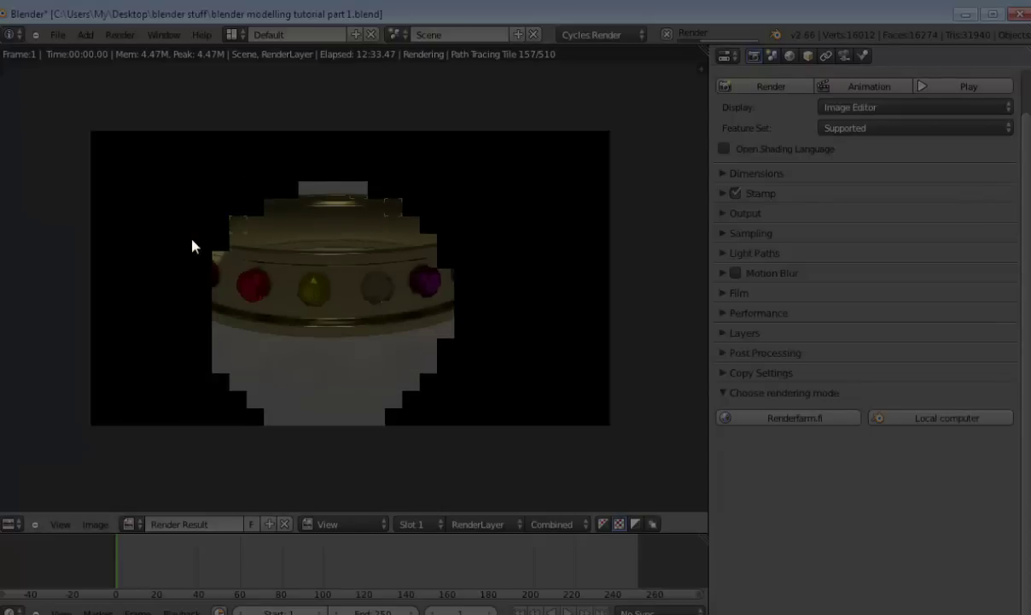
pyautogui.scroll(1, 192, 246)
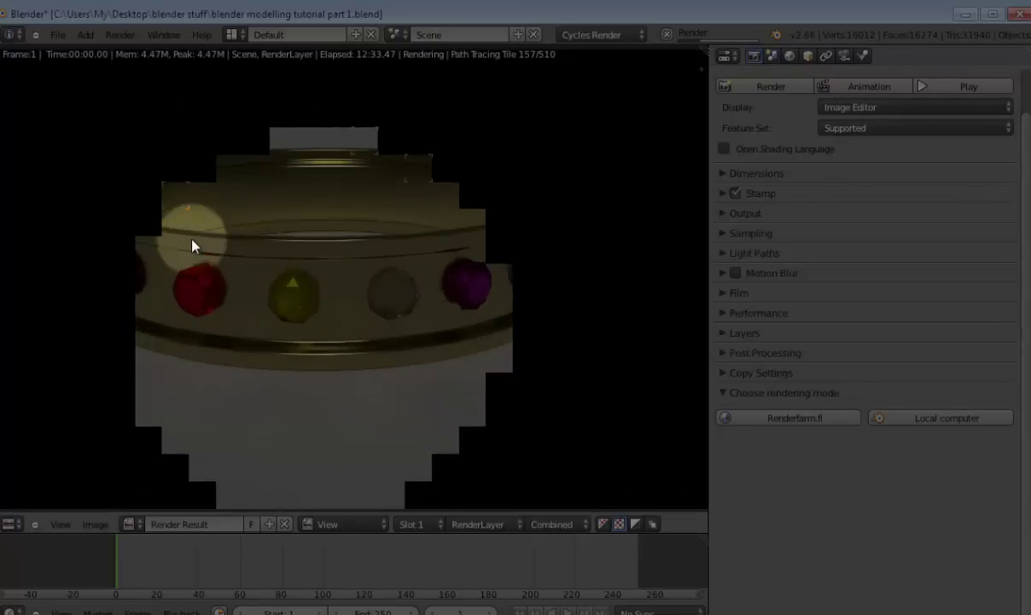
pyautogui.scroll(2, 192, 246)
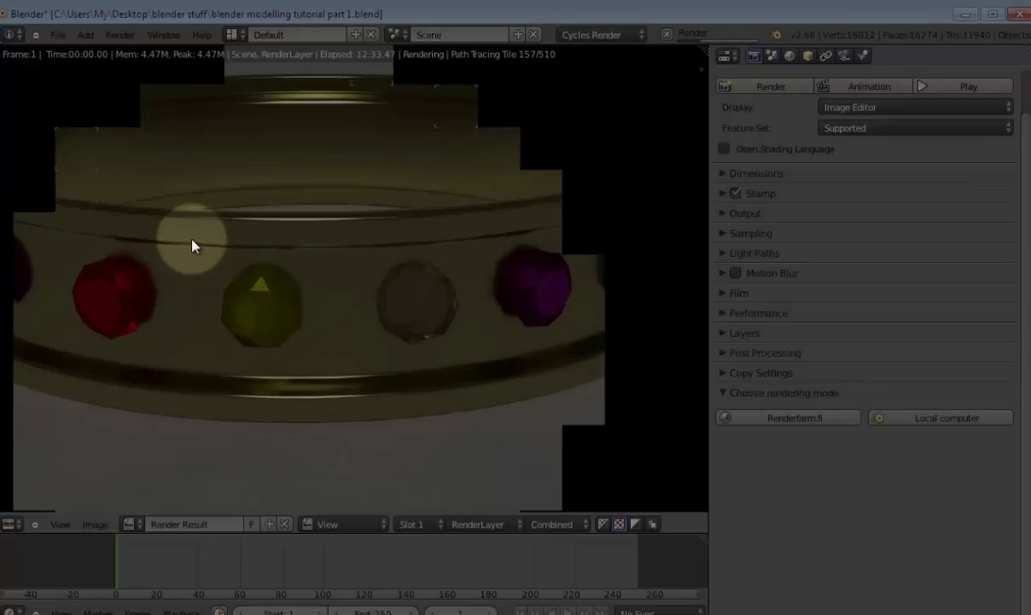
pyautogui.scroll(-1, 192, 246)
pyautogui.scroll(-4, 192, 246)
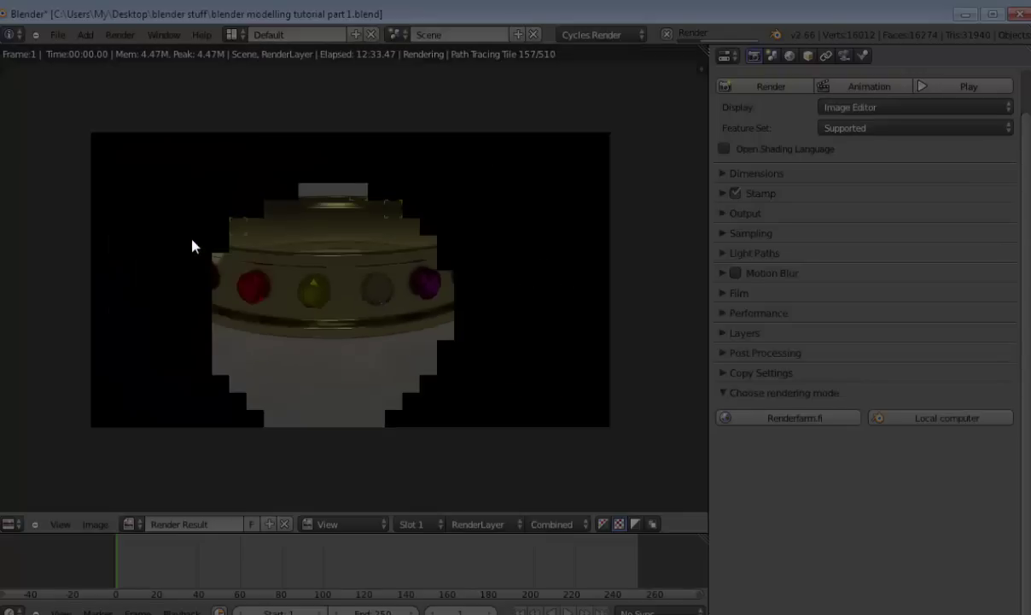
pyautogui.scroll(2, 192, 246)
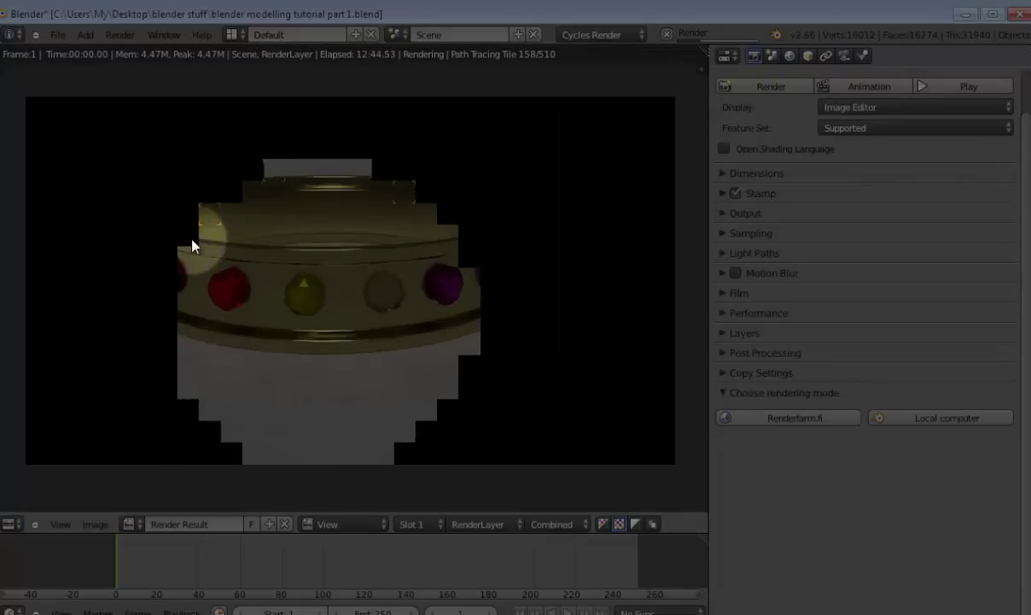
pyautogui.scroll(-2, 192, 246)
pyautogui.scroll(4, 192, 246)
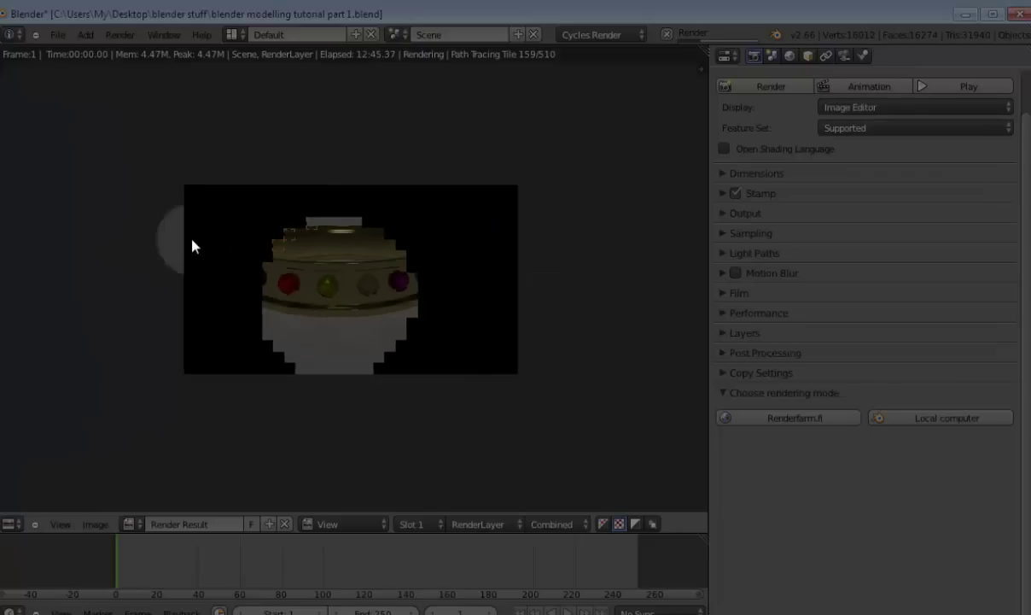
pyautogui.scroll(-4, 192, 246)
pyautogui.scroll(1, 192, 246)
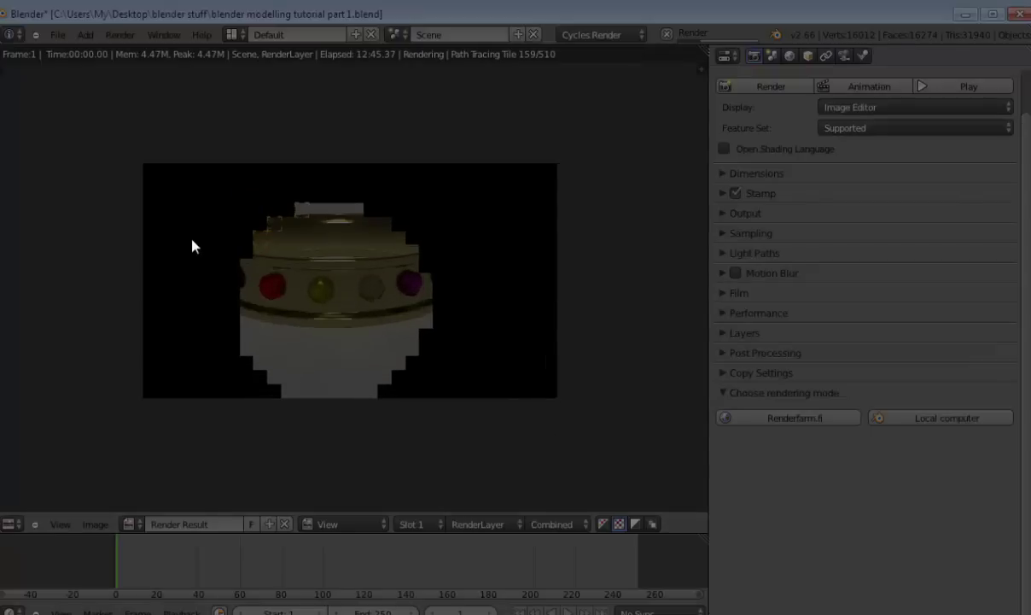
pyautogui.scroll(2, 192, 245)
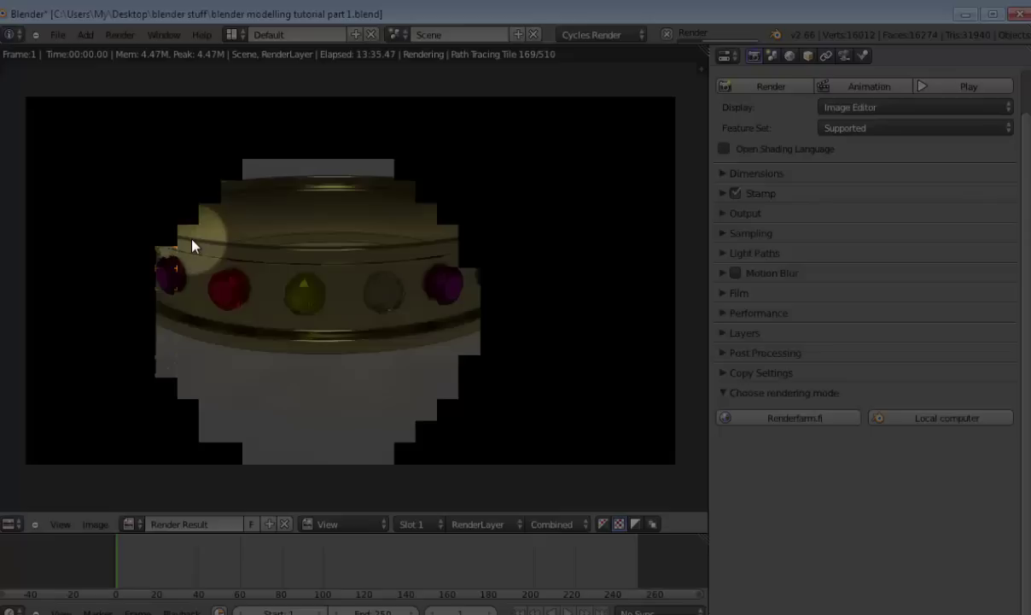
pyautogui.scroll(-1, 192, 246)
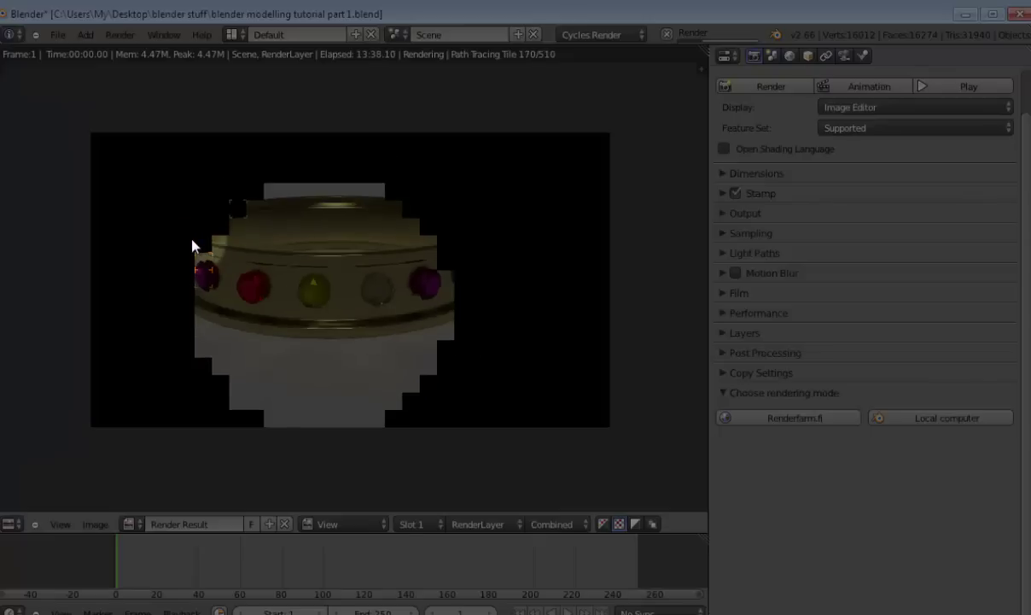